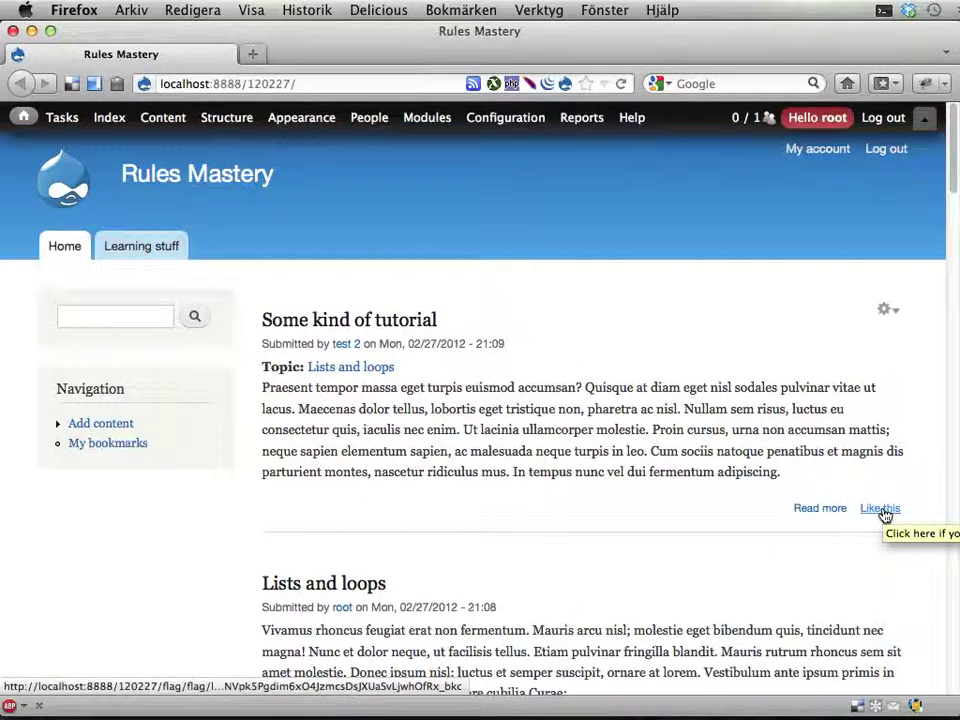
- Open the reaction rule "Drupal points for being liked" for editing in a separate browser tab
mouse_move(505, 117)
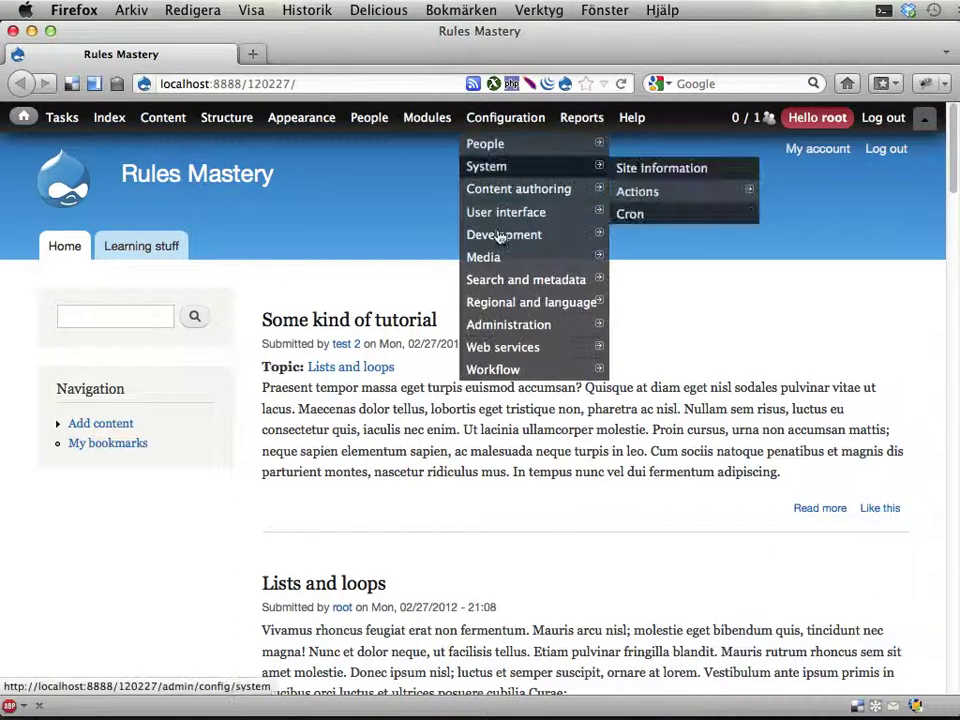
mouse_move(500, 372)
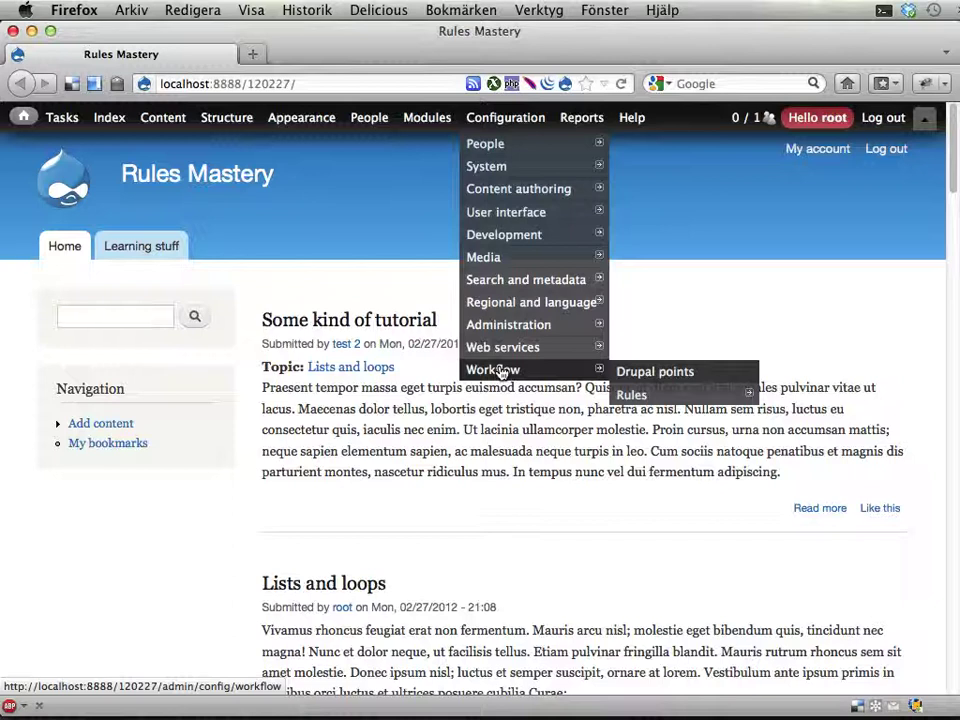
mouse_move(673, 394)
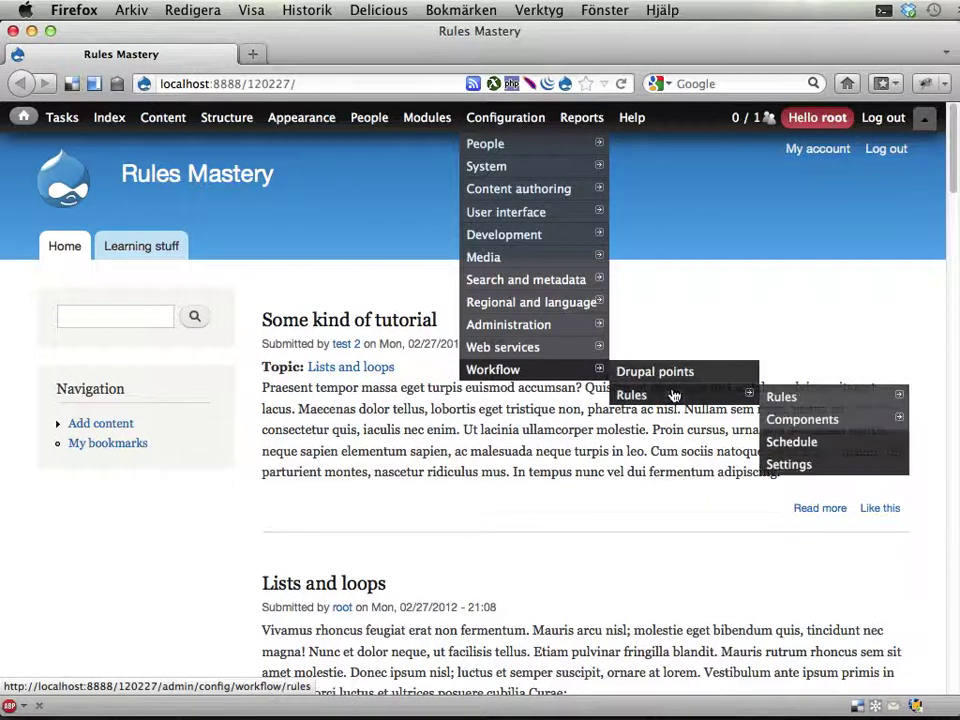
middle_click(768, 396)
mouse_move(783, 418)
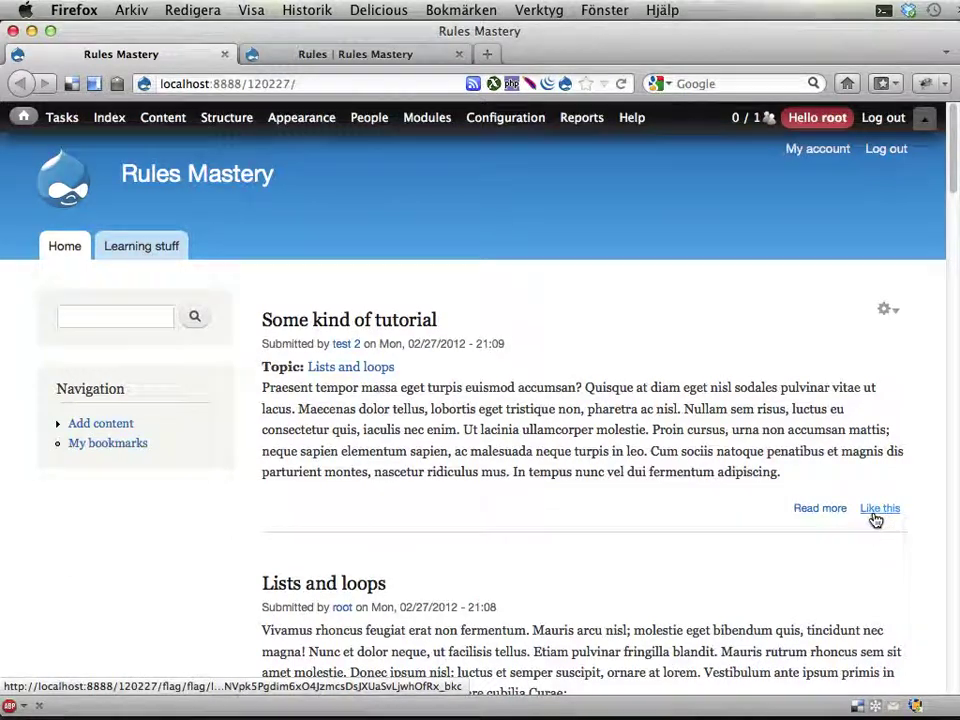
key("ctrl+Tab")
left_click(582, 190)
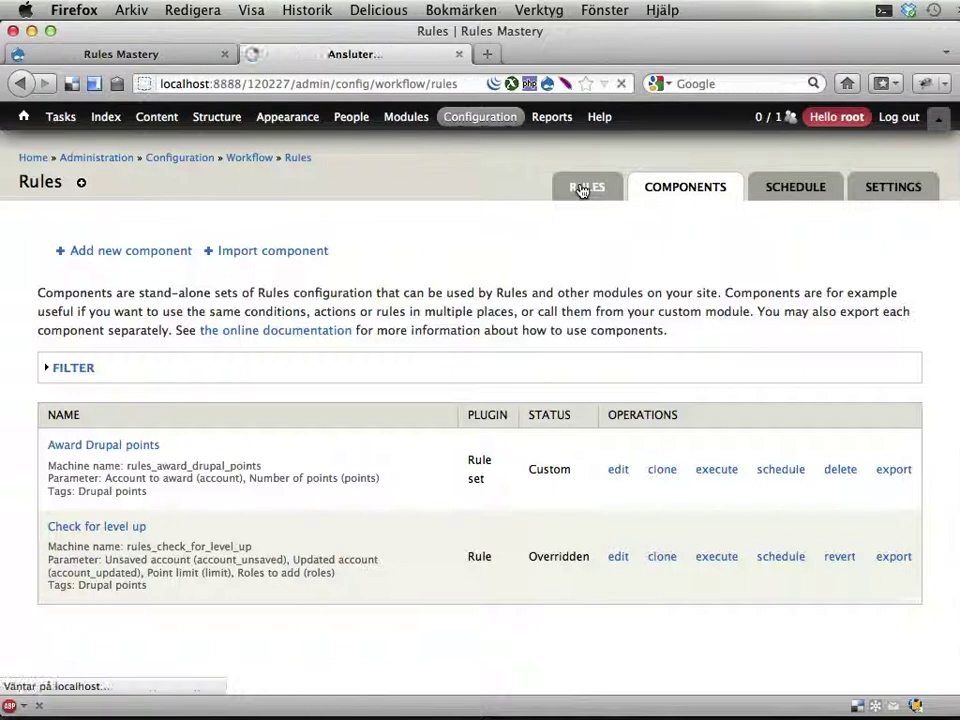
scroll(326, 320, "down", 6)
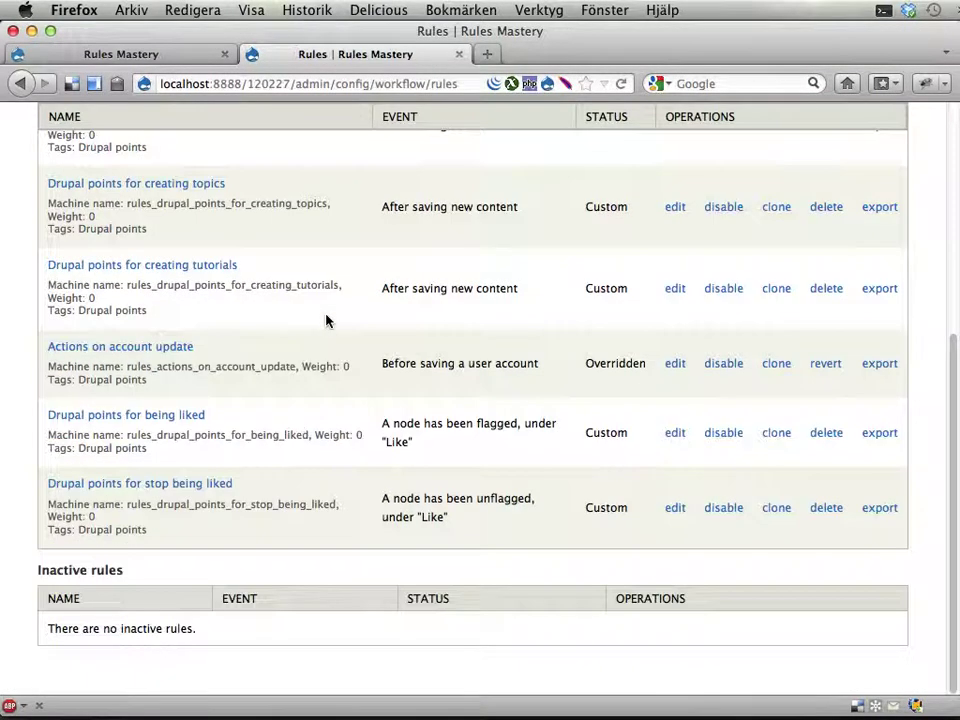
left_click(675, 433)
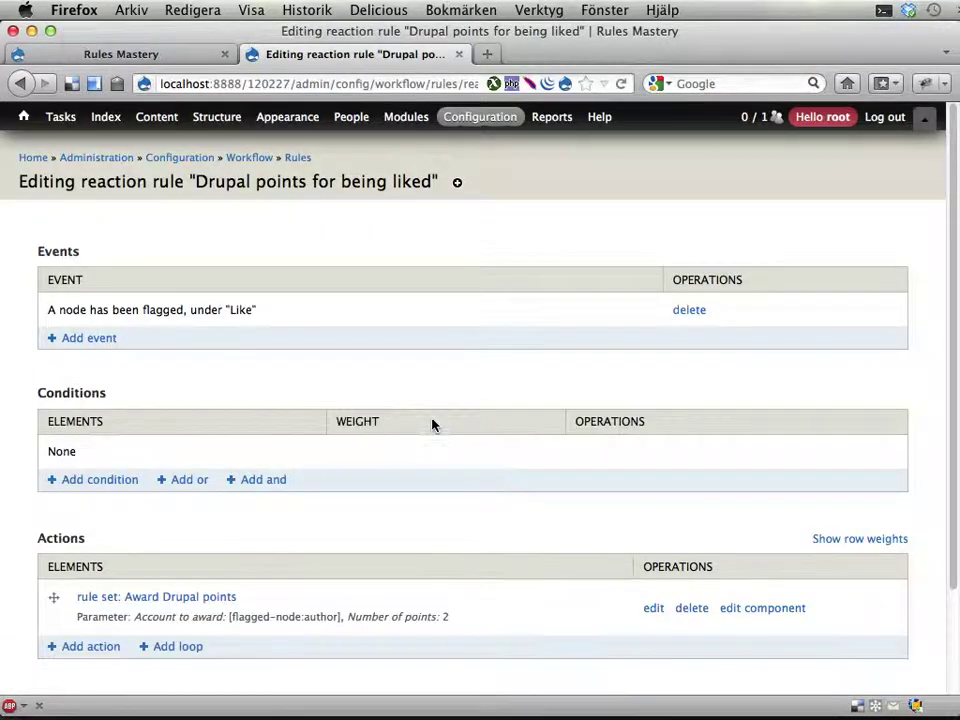
- Start a new action in the rule using the rule set "Award Drupal points"
scroll(433, 425, "down", 2)
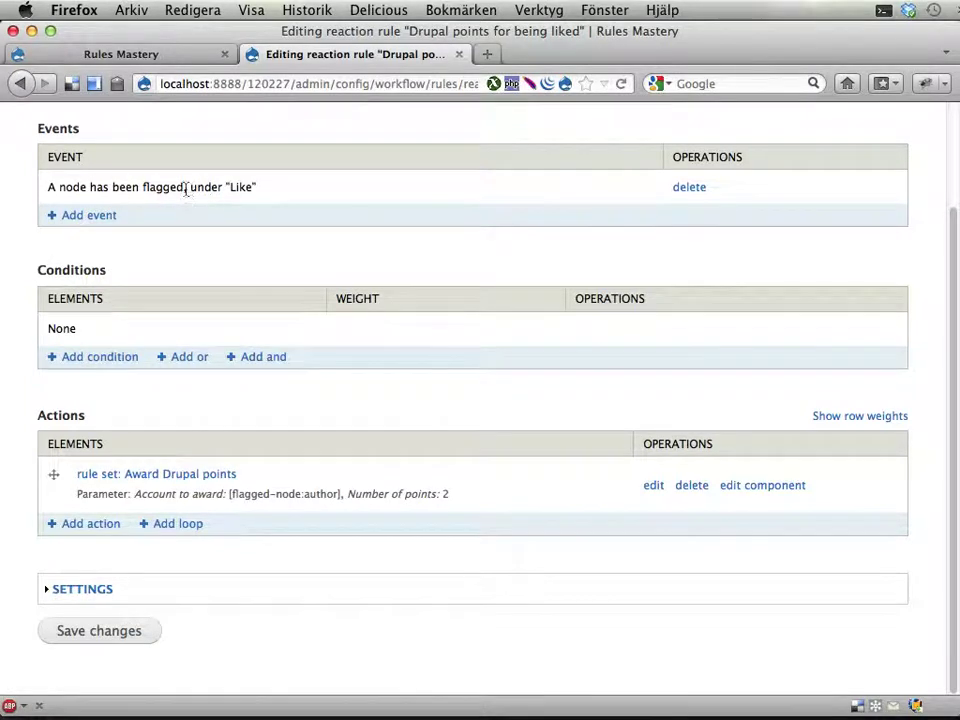
left_click(90, 524)
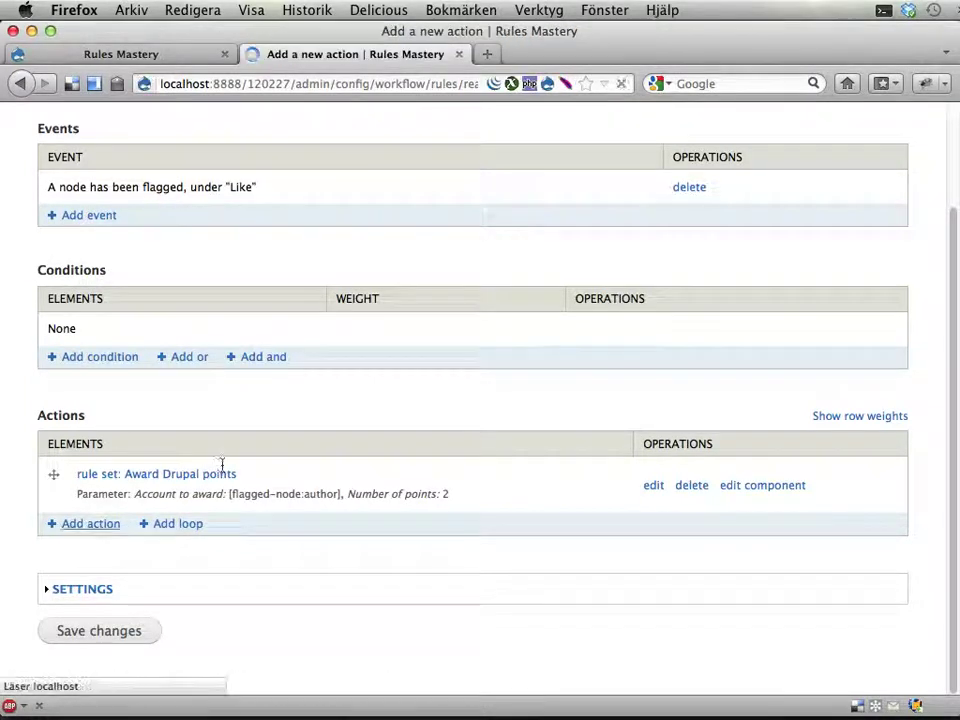
left_click(192, 280)
scroll(154, 424, "down", 10)
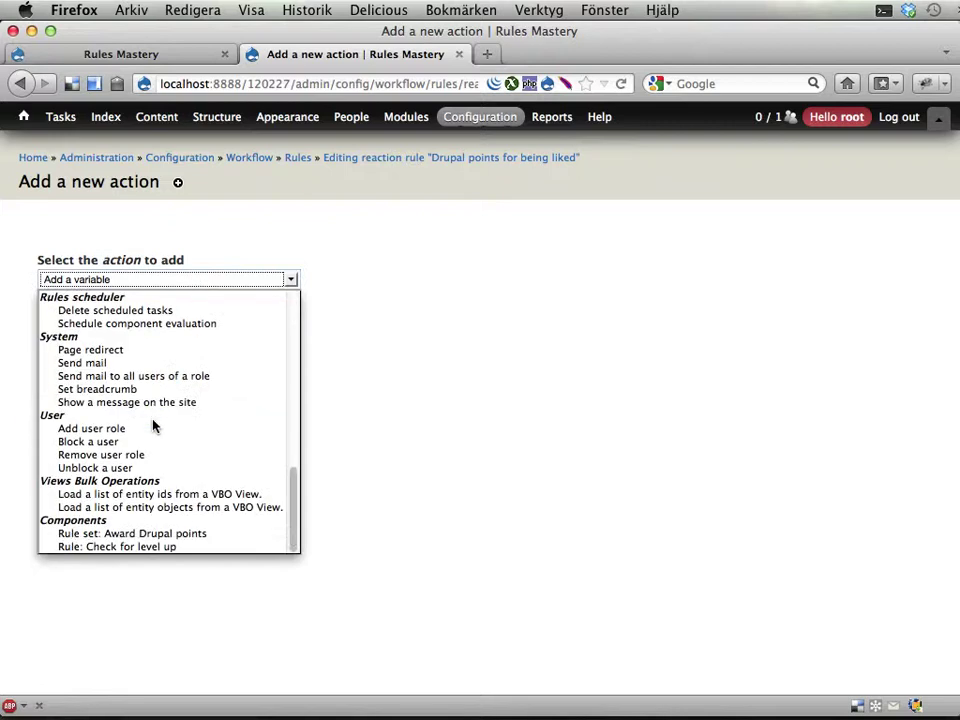
left_click(124, 540)
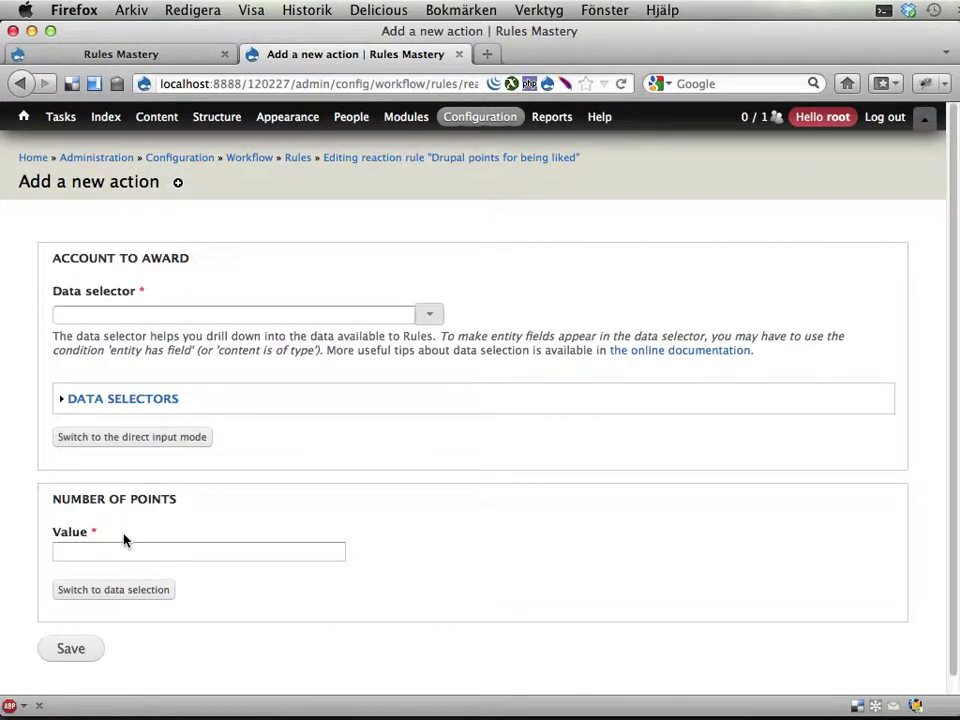
- Set the account to award to flagging-user and the number of points to 1, and save the action
left_click(429, 316)
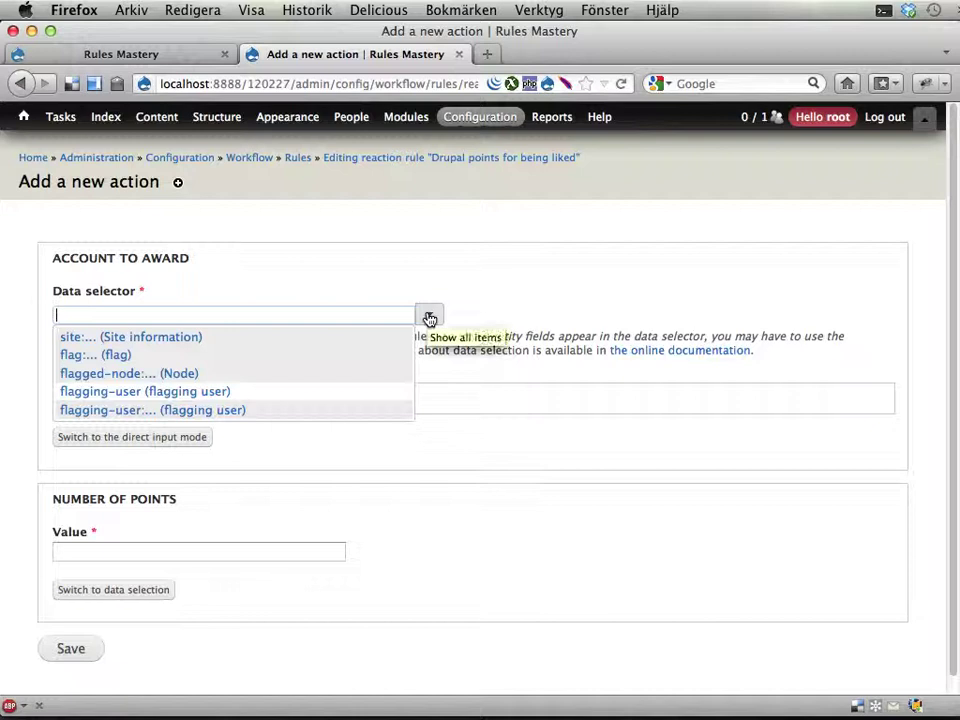
left_click(137, 393)
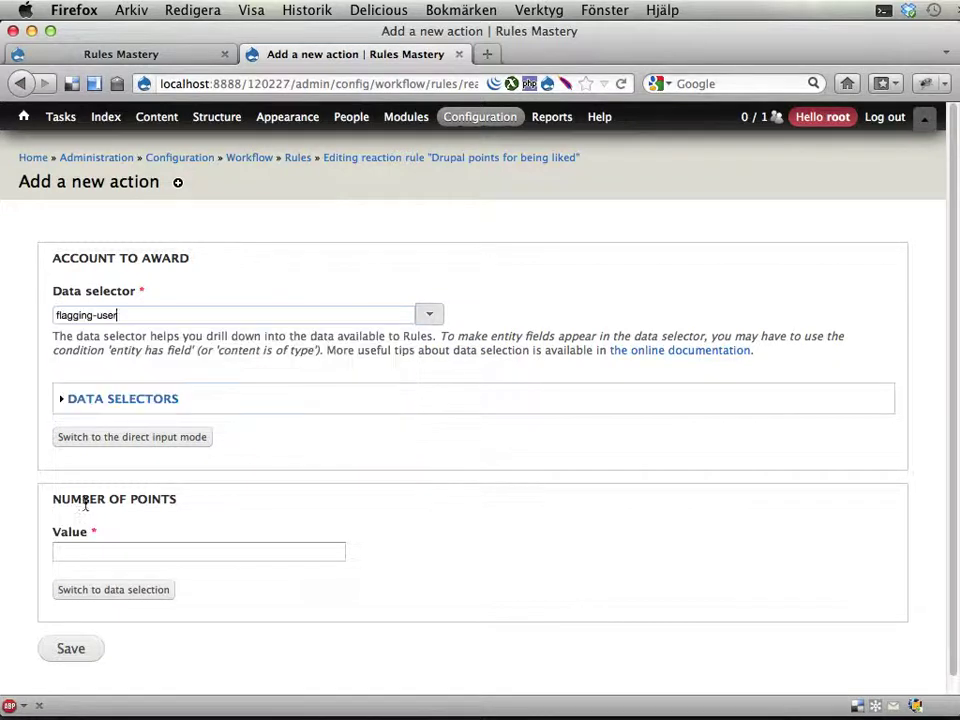
left_click(62, 551)
type("1")
key("Escape")
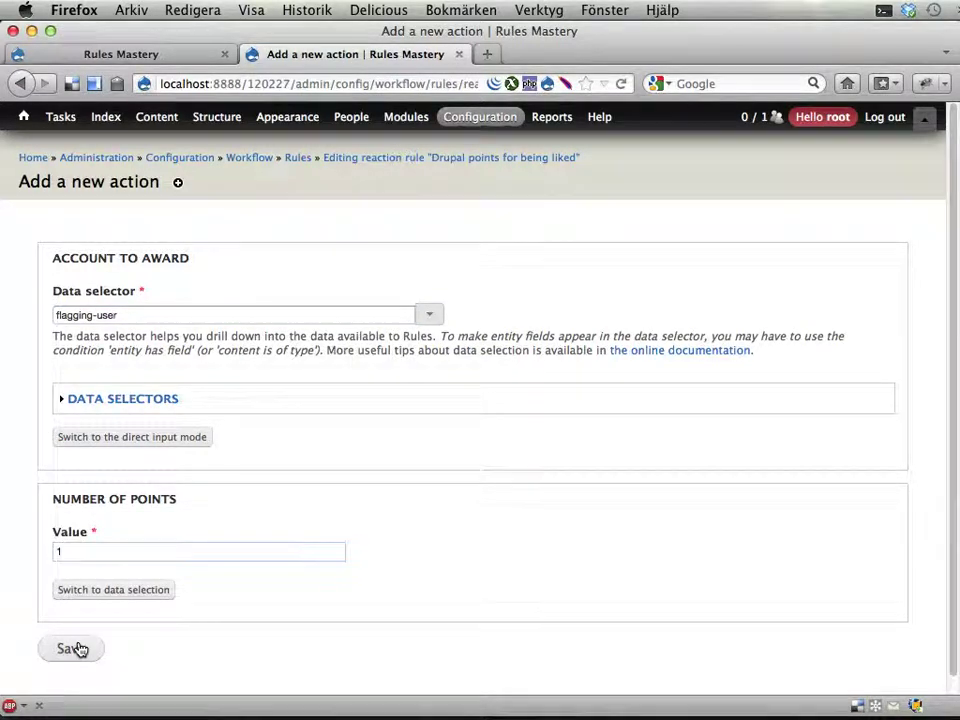
left_click(75, 648)
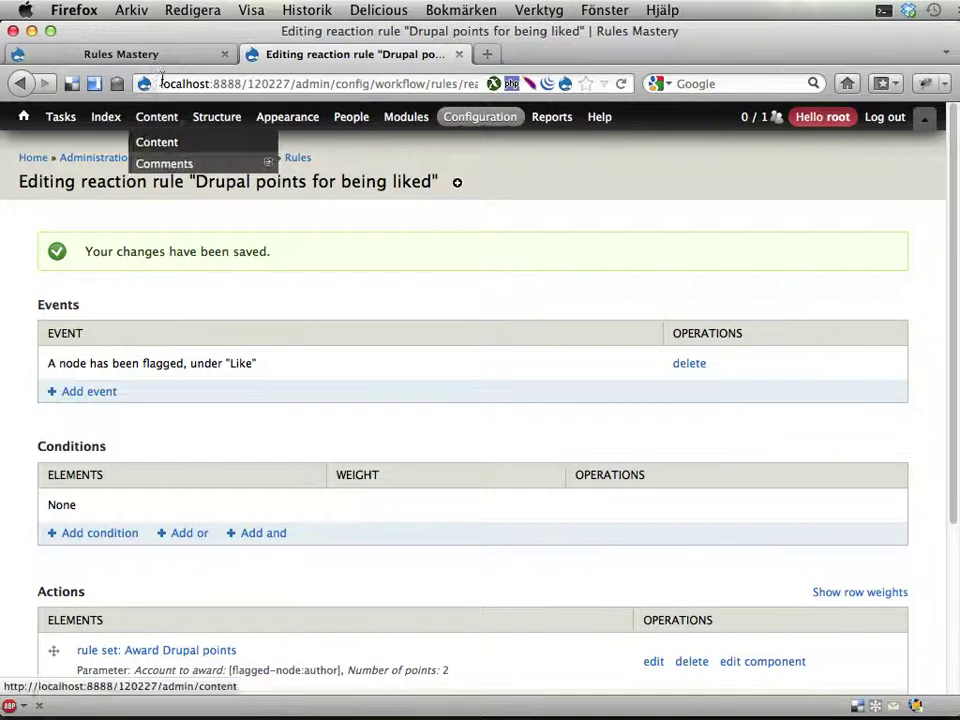
- Like "Some kind of tutorial" on the front page, reload it and check the Drupal points messages for both users
left_click(188, 53)
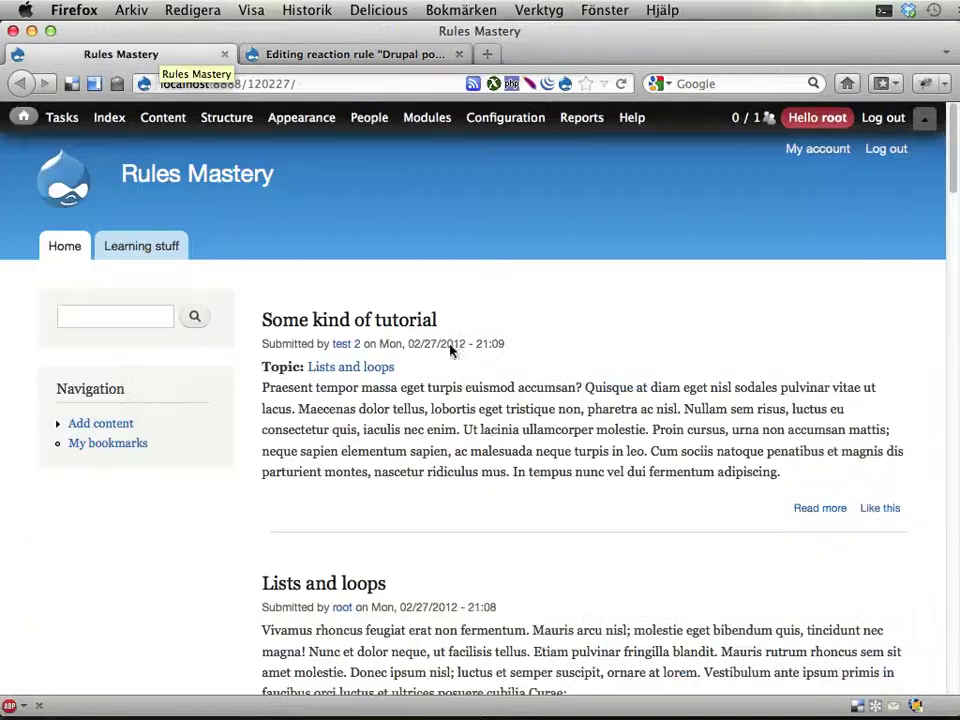
left_click(889, 508)
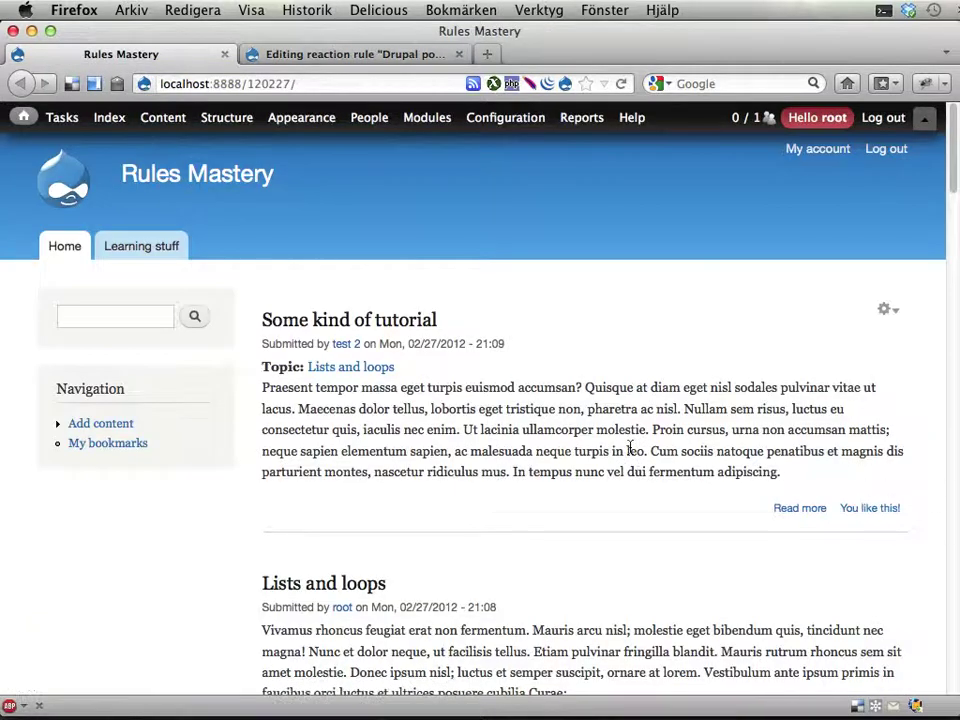
key("super+r")
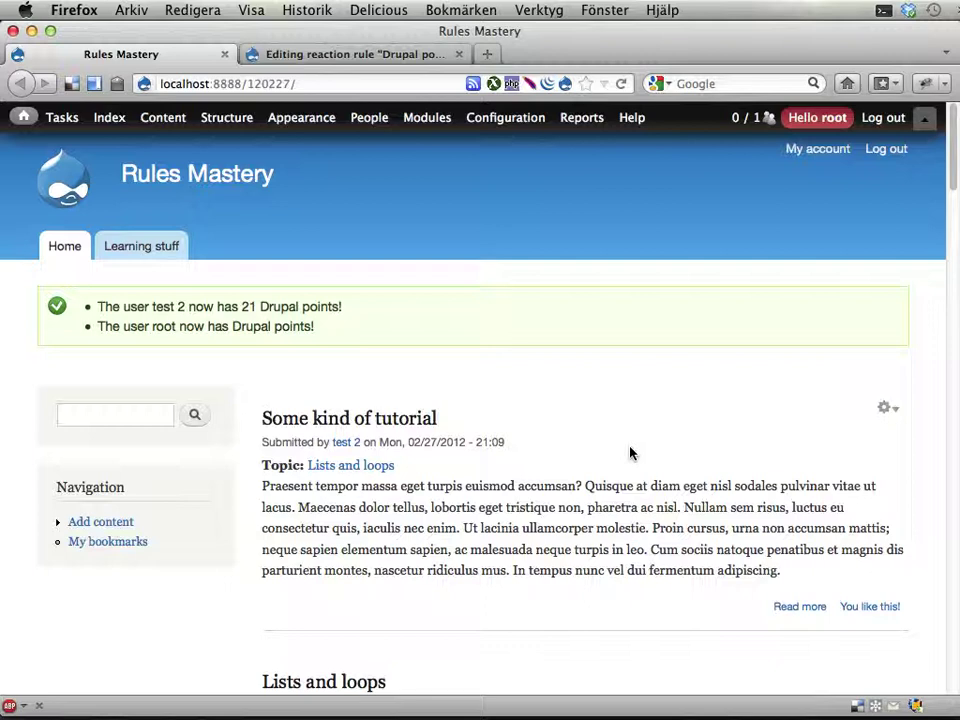
left_click_drag(163, 306, 207, 307)
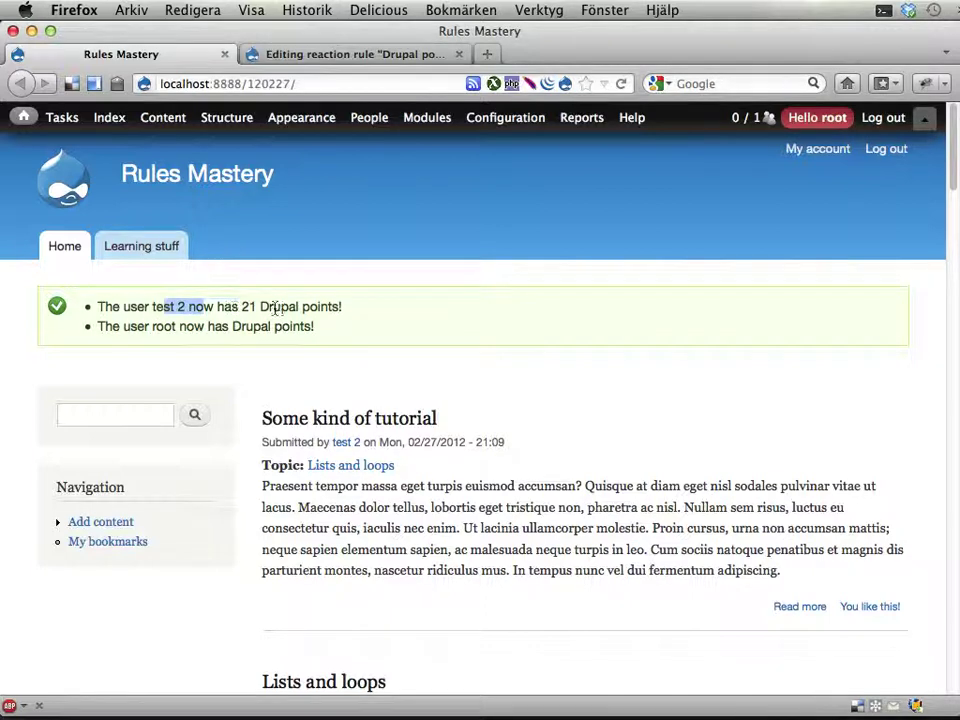
left_click_drag(276, 310, 278, 308)
left_click_drag(137, 326, 228, 325)
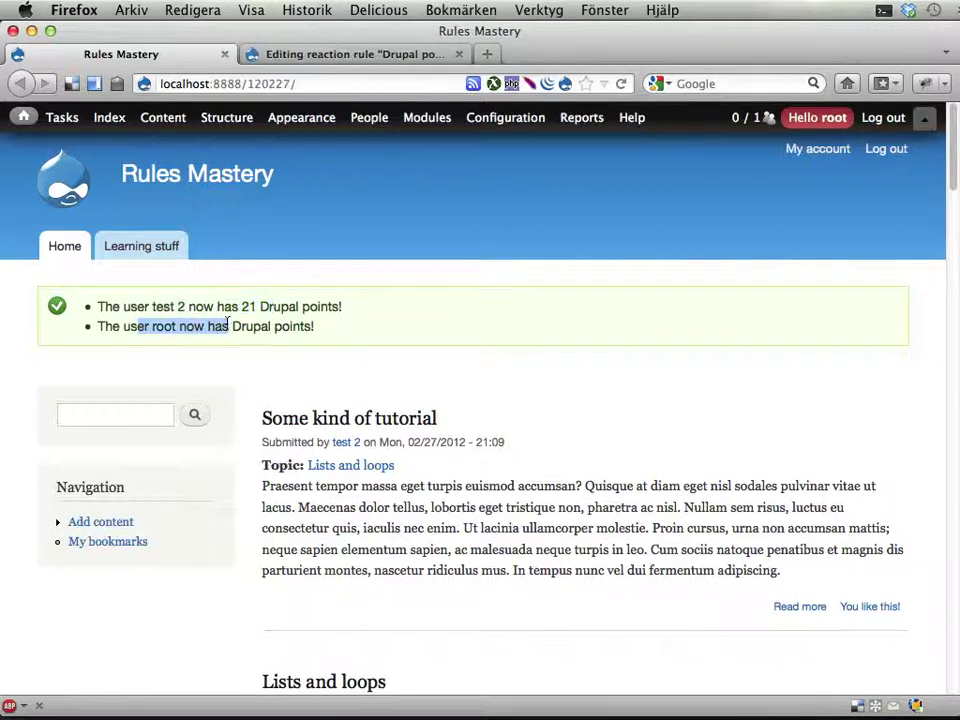
left_click(271, 327)
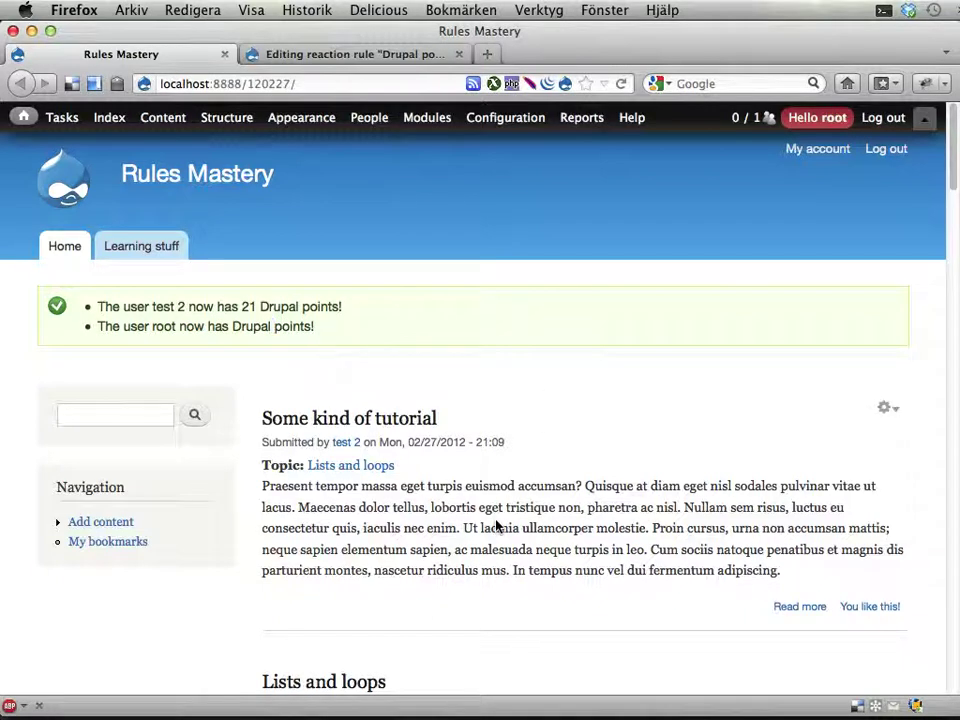
- Set the Rules debug information to show Always and save the configuration
mouse_move(489, 125)
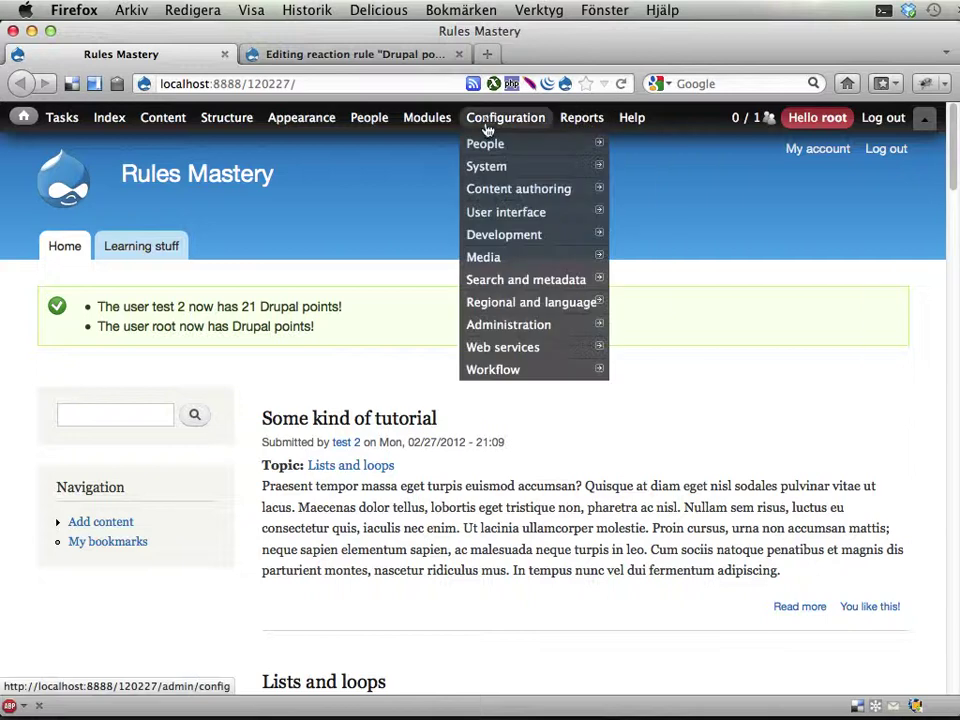
mouse_move(493, 370)
mouse_move(645, 396)
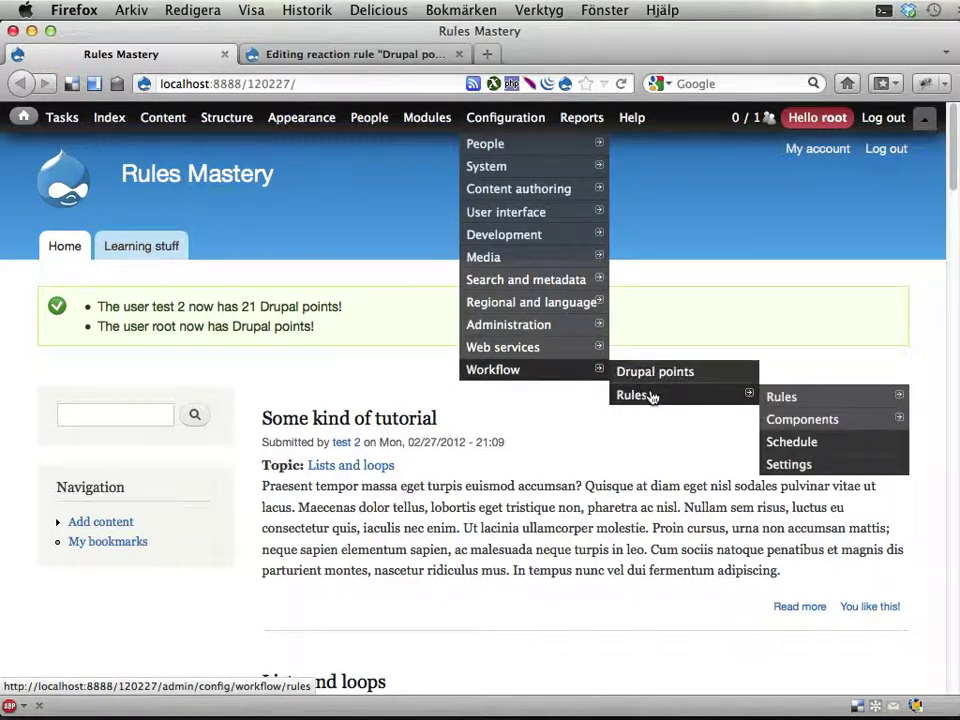
left_click(783, 466, "super")
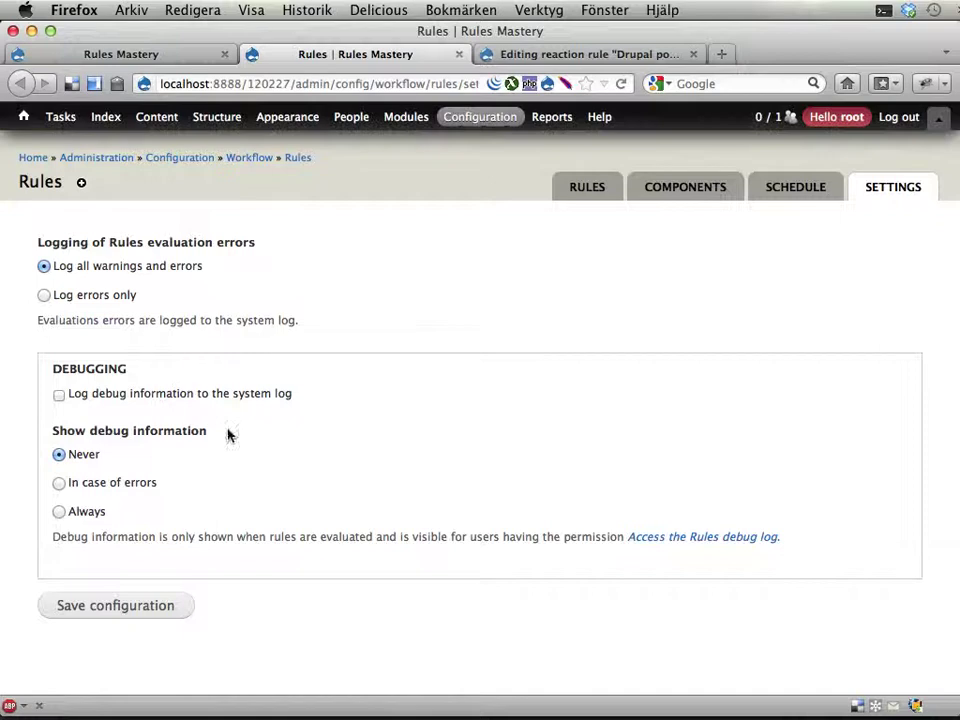
left_click(58, 511)
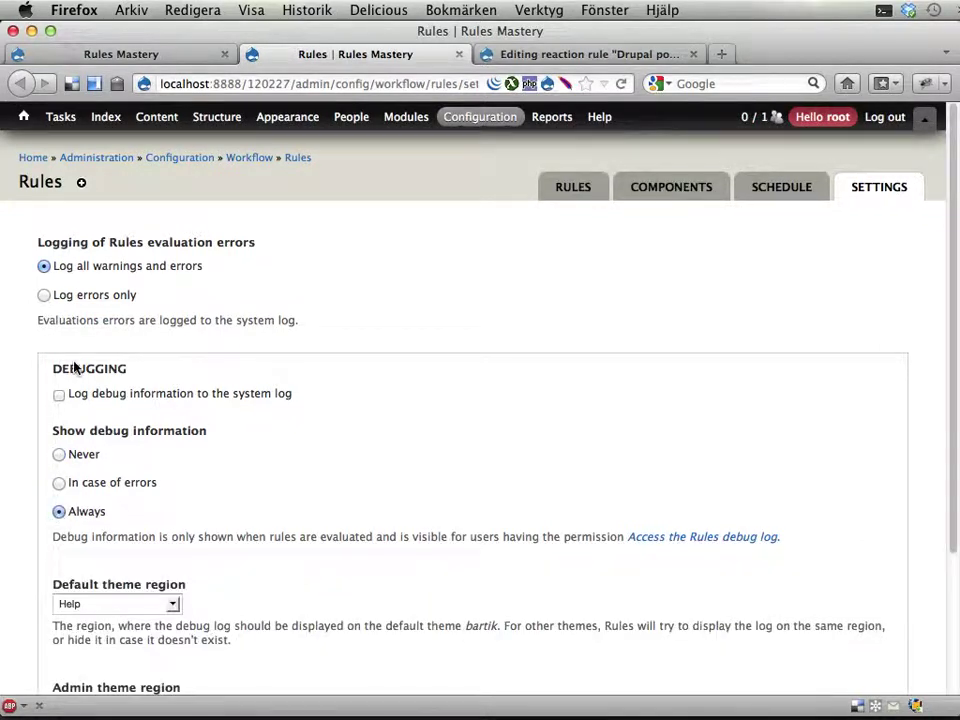
scroll(108, 517, "down", 4)
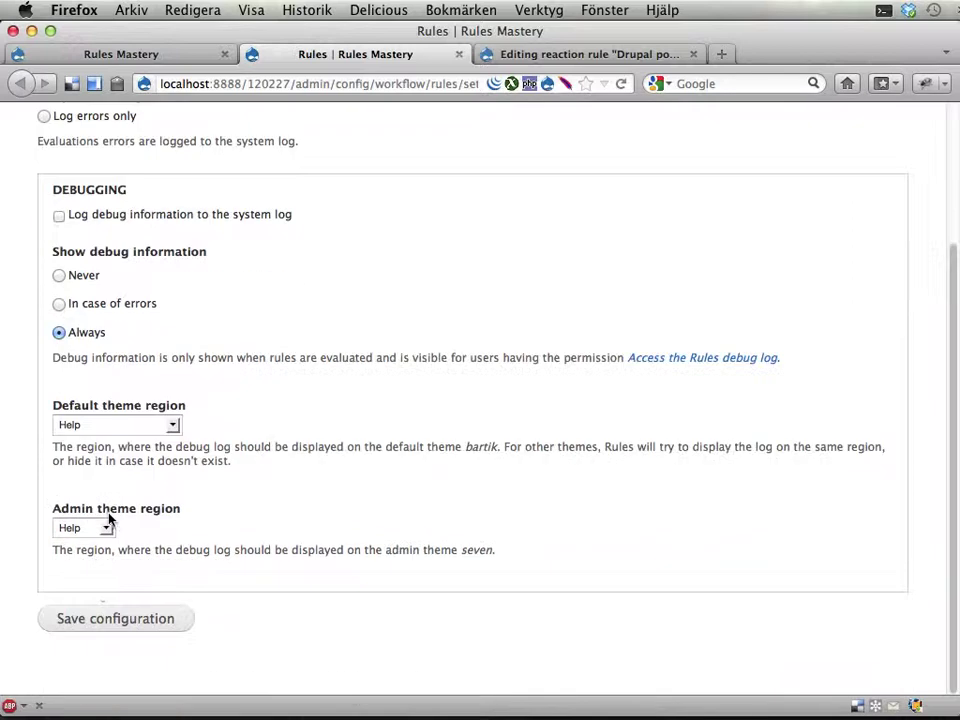
left_click(92, 626)
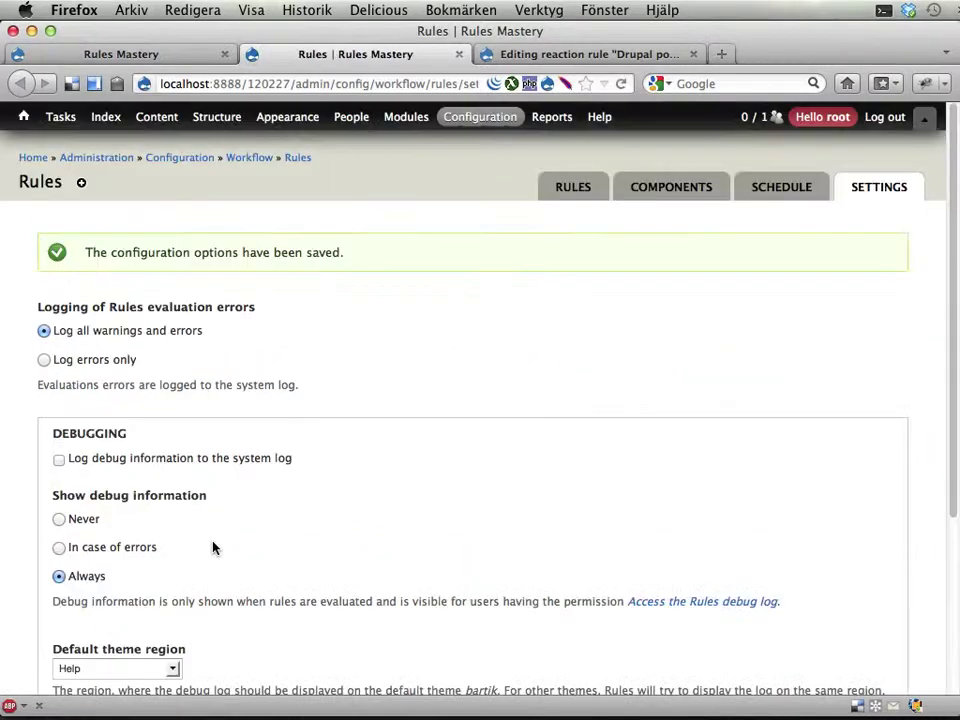
- Unlike and like "Some kind of tutorial" again on the front page, and reload the page to check for debug output
key("ctrl+shift+Tab")
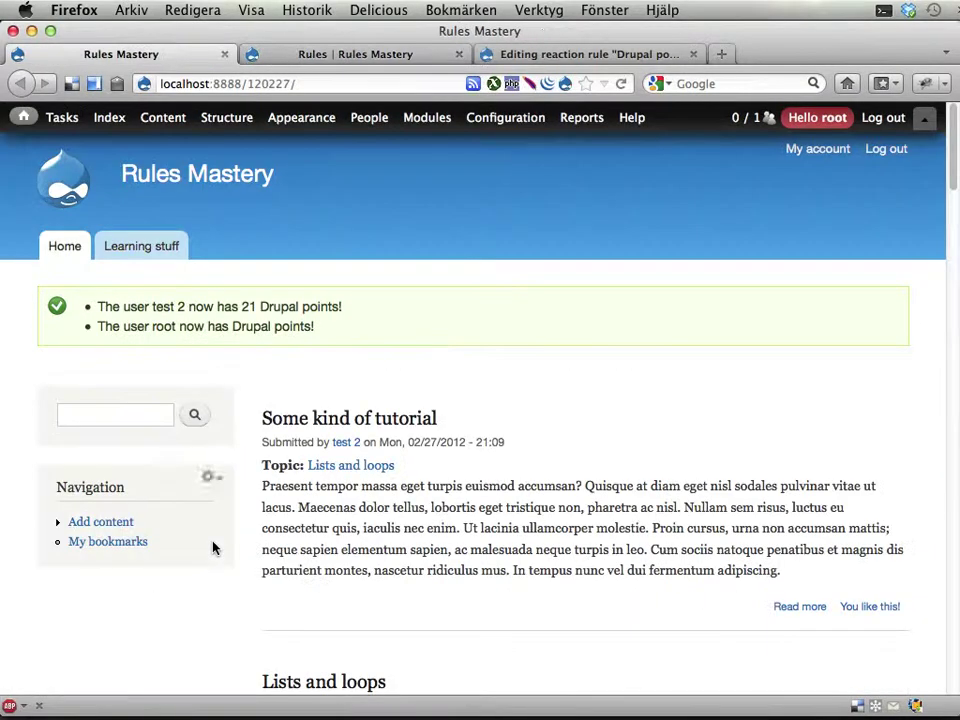
left_click(860, 611)
left_click(876, 609)
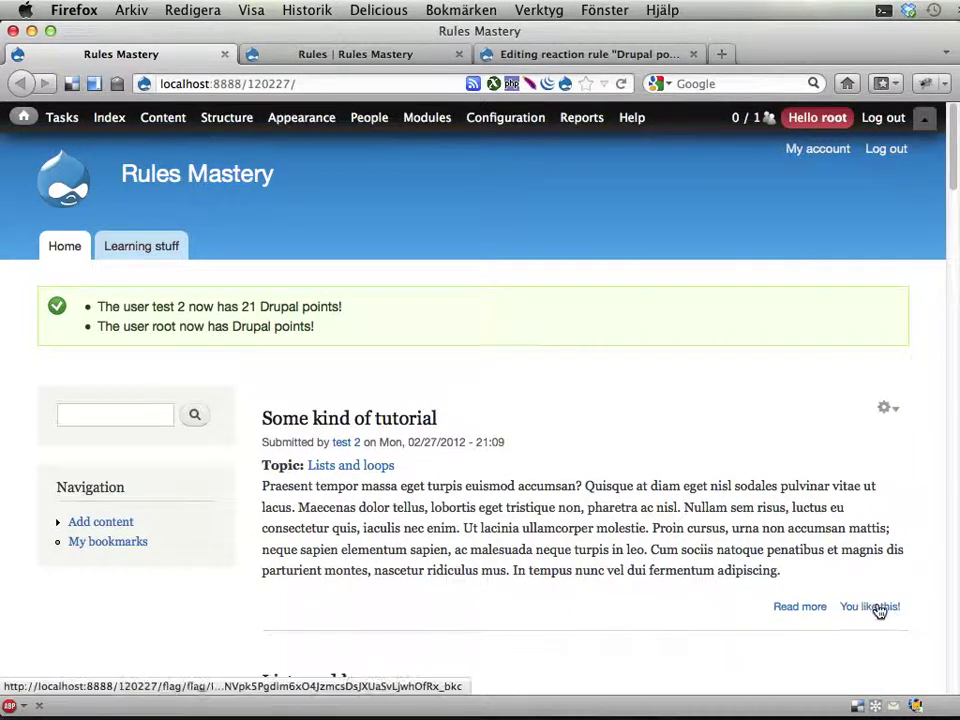
key("super+r")
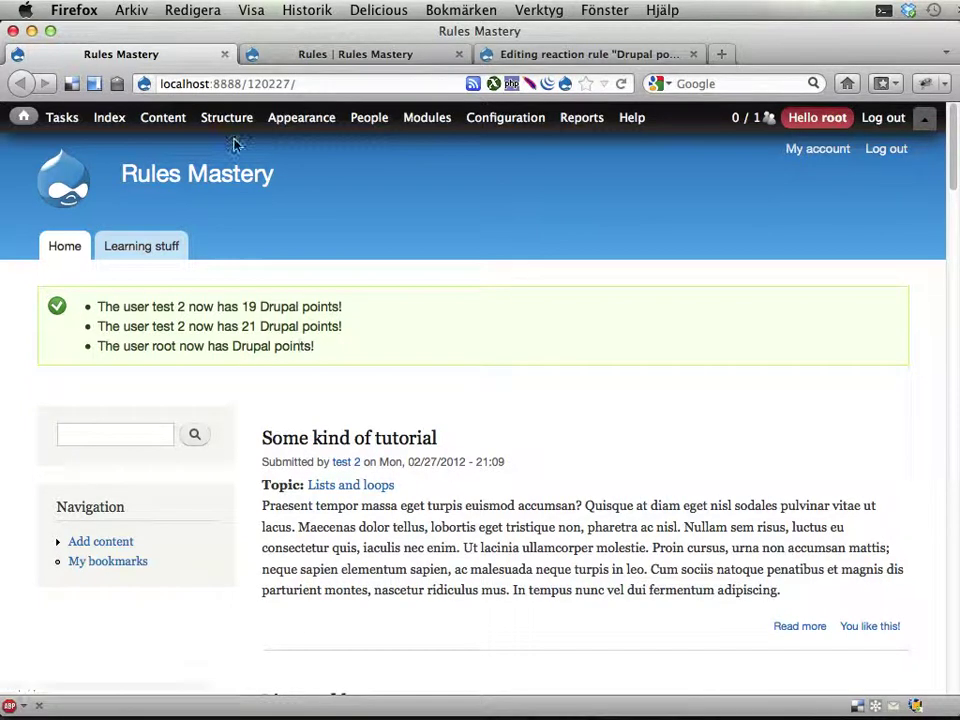
- Change the Like flag's link type to Normal link, submit it and return to the site's front page
mouse_move(226, 117)
mouse_move(224, 212)
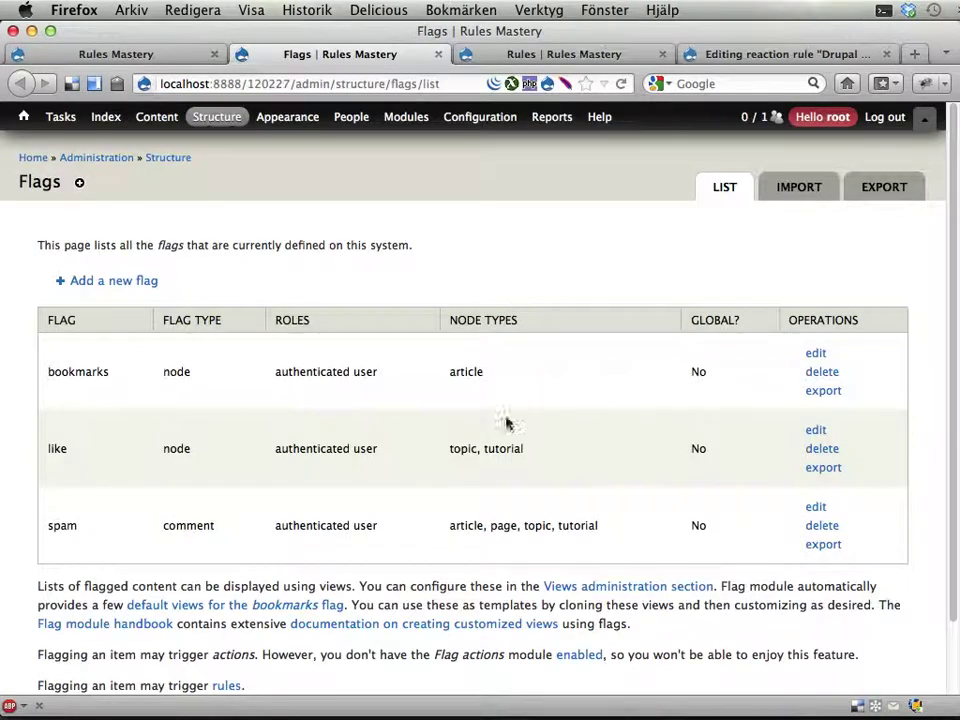
left_click(816, 430)
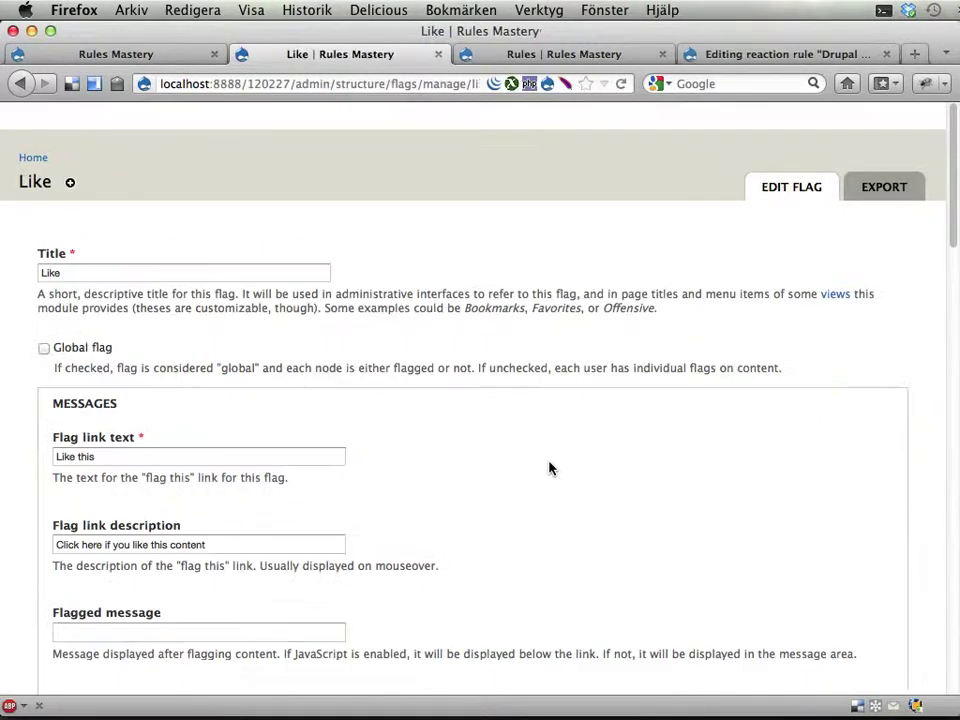
scroll(549, 467, "down", 15)
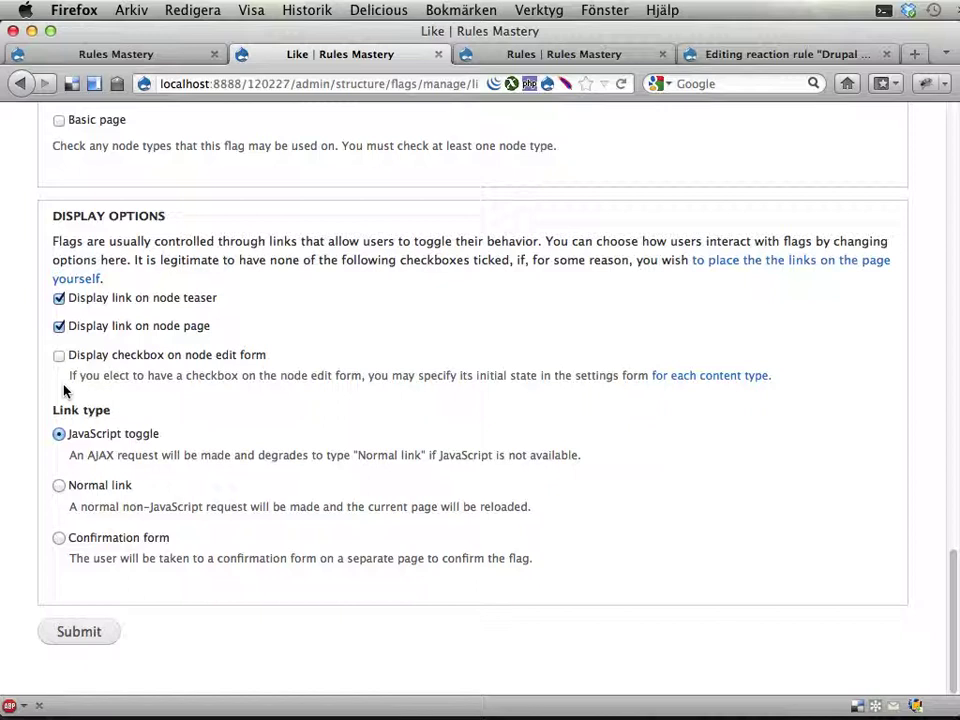
left_click(59, 485)
left_click(70, 638)
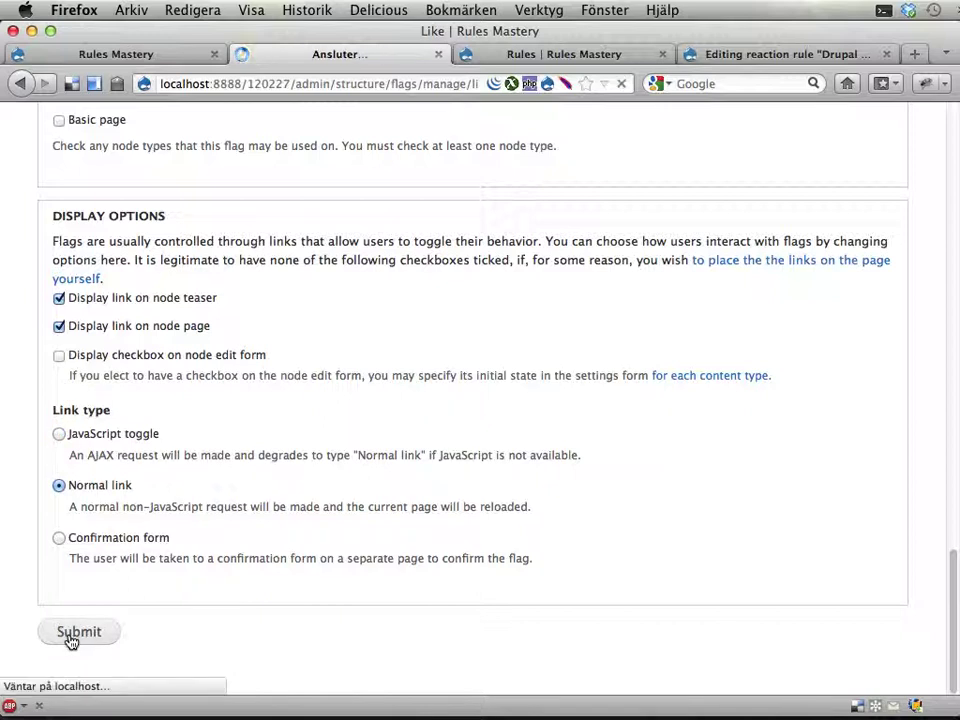
key("super+1")
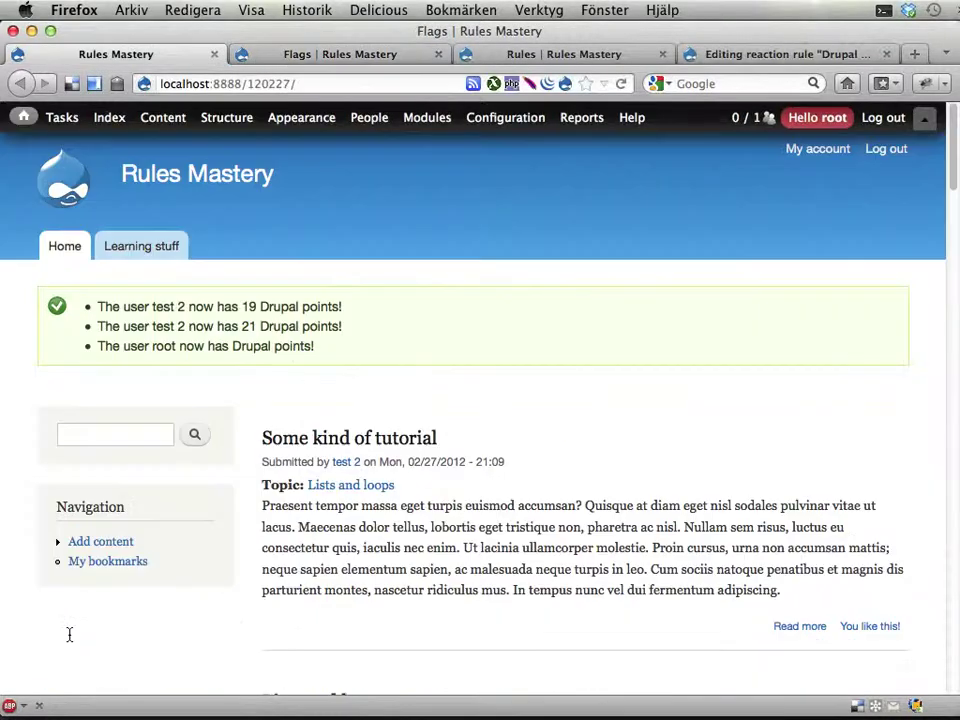
- Reload the front page, unlike "Some kind of tutorial" and inspect the Rules evaluation log for the unflagging event
key("super+r")
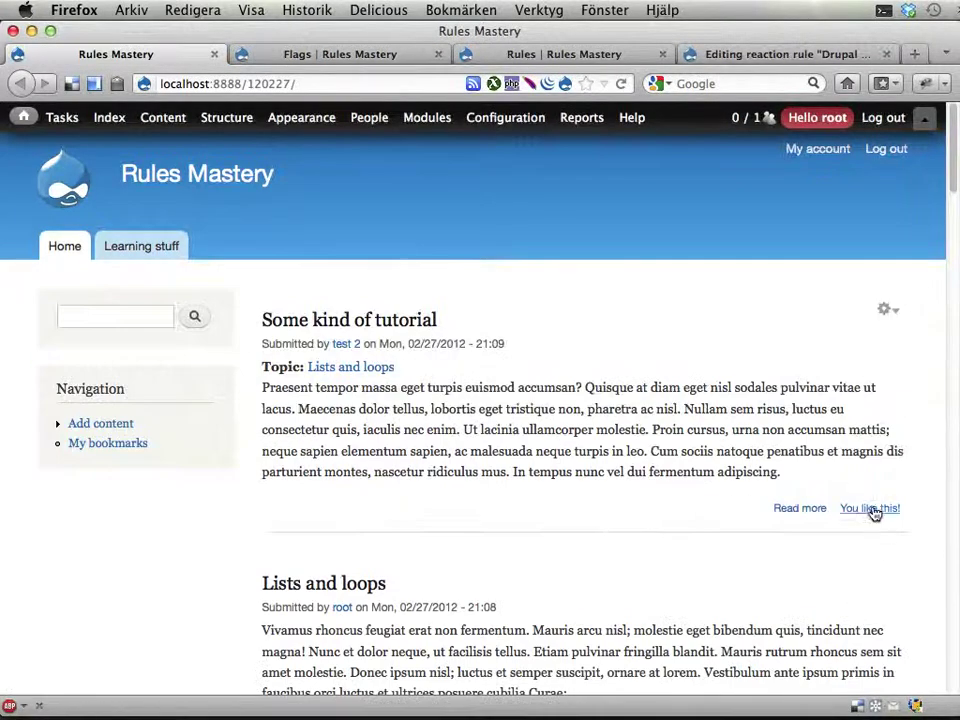
left_click(864, 510)
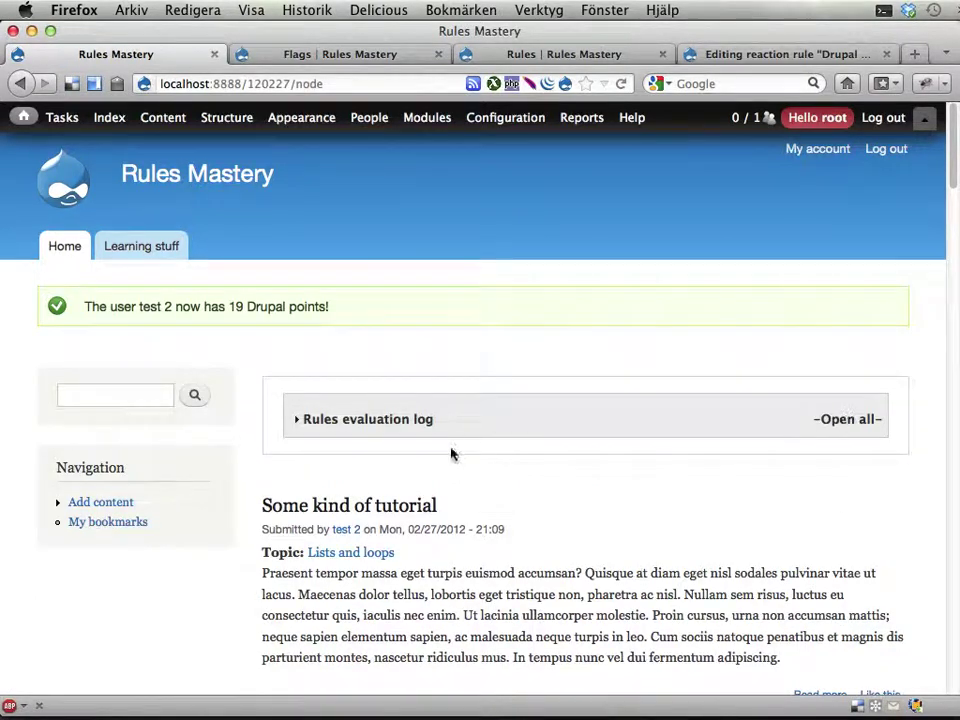
left_click(403, 422)
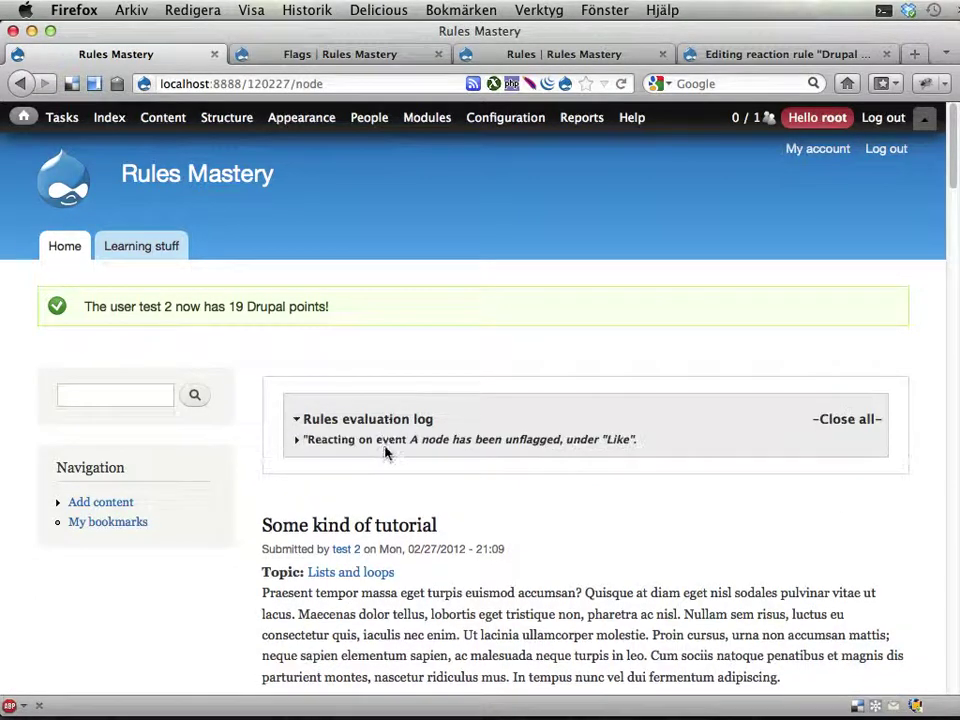
left_click(388, 441)
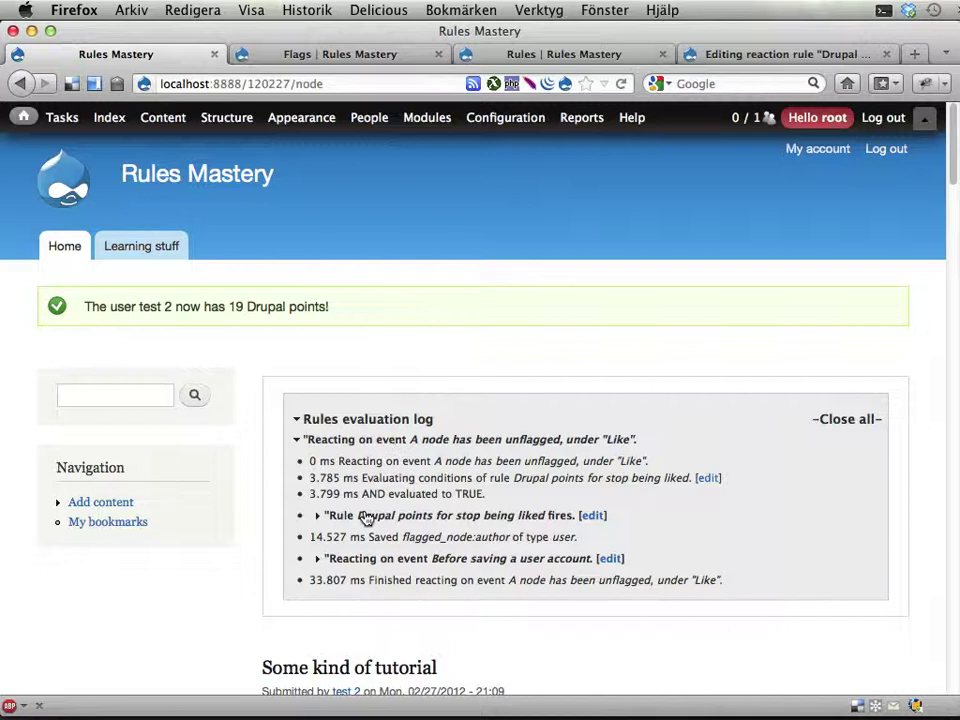
left_click(369, 516)
left_click(396, 420)
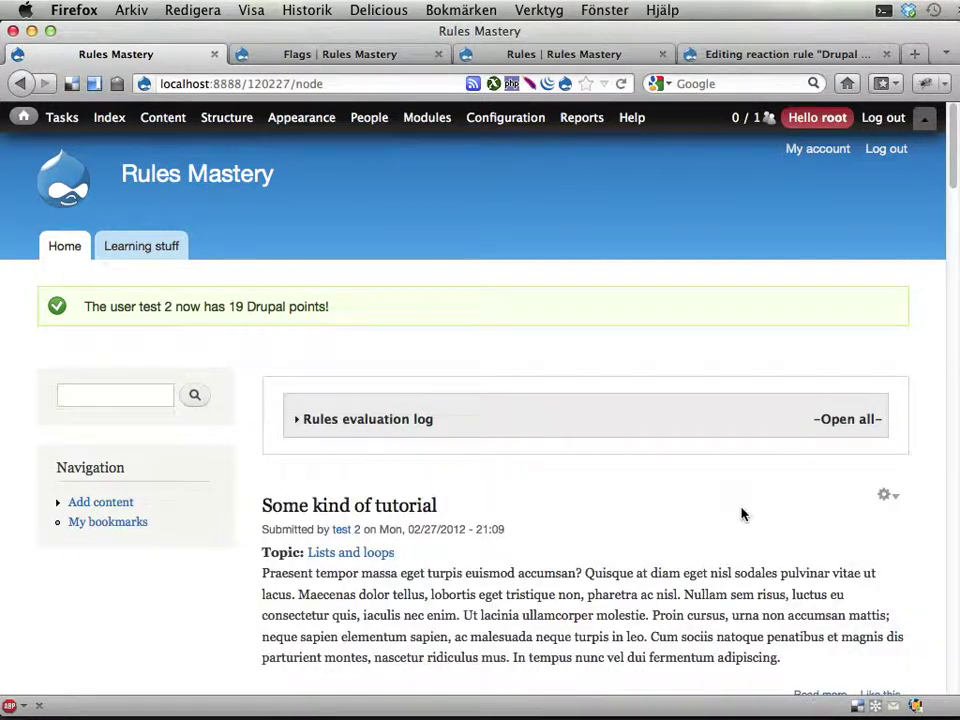
- Like "Some kind of tutorial" again and examine the fully expanded Rules evaluation log for errors in the Award Drupal points rule set
scroll(785, 545, "down", 1)
scroll(820, 555, "down", 2)
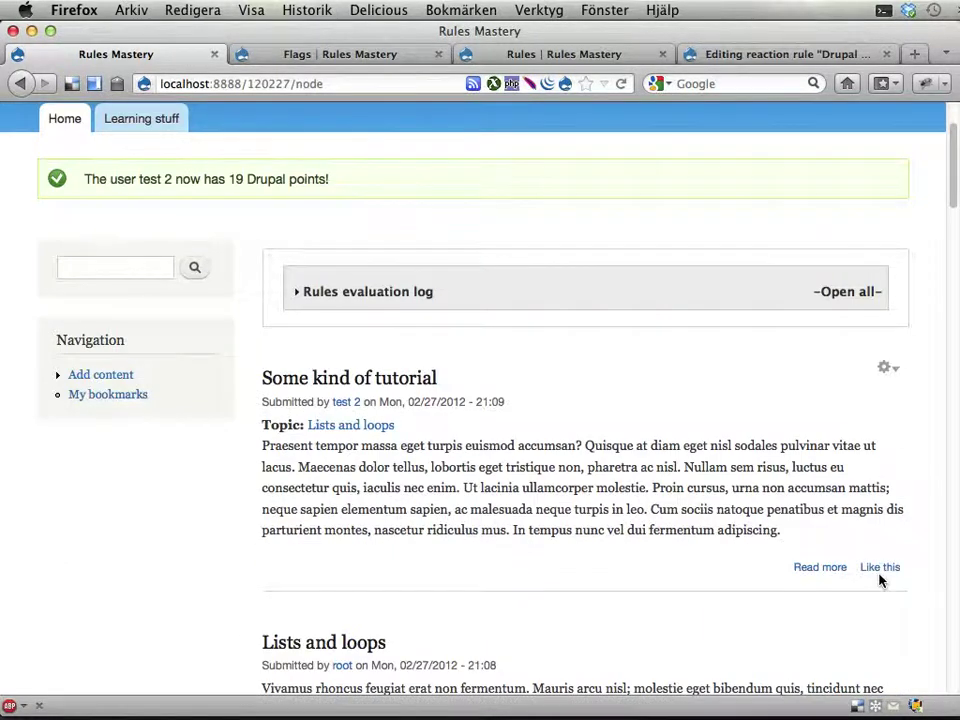
left_click(877, 568)
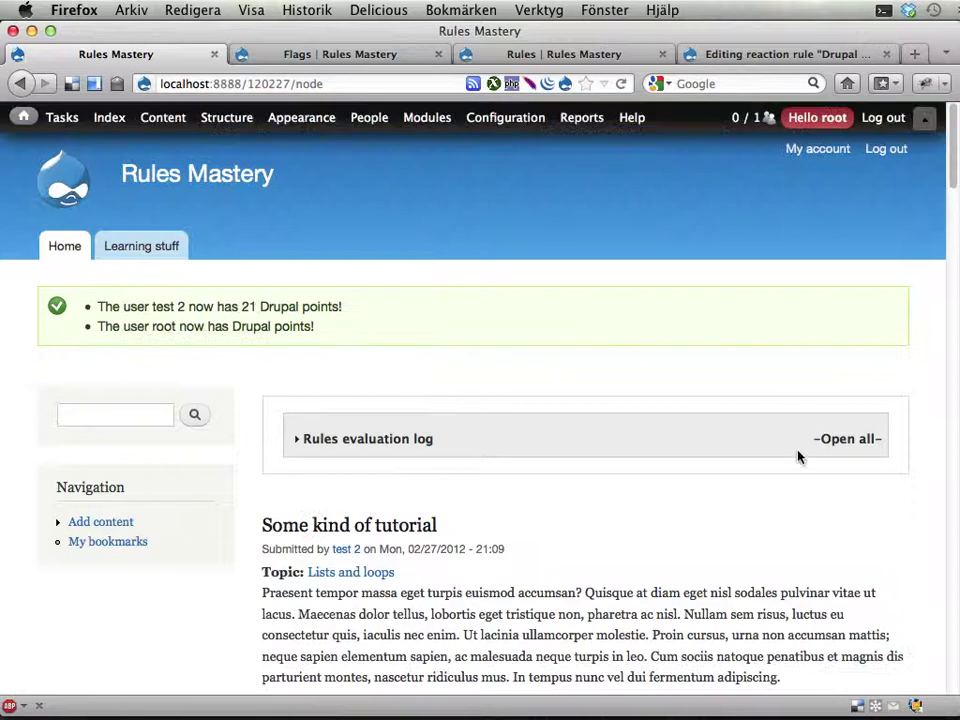
left_click(840, 438)
scroll(671, 489, "down", 5)
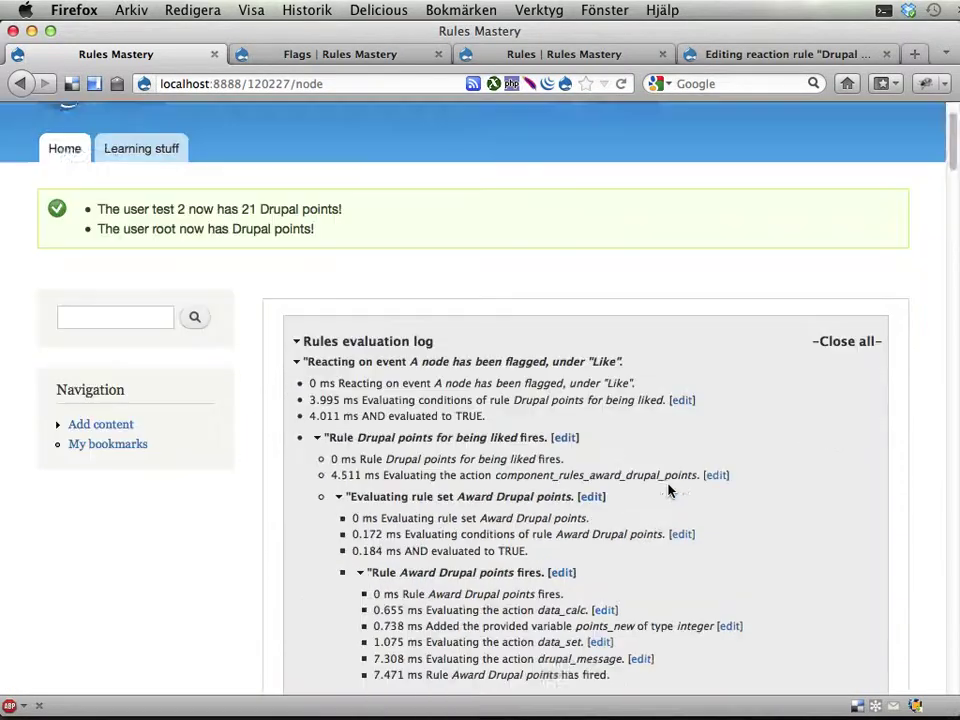
scroll(669, 490, "down", 8)
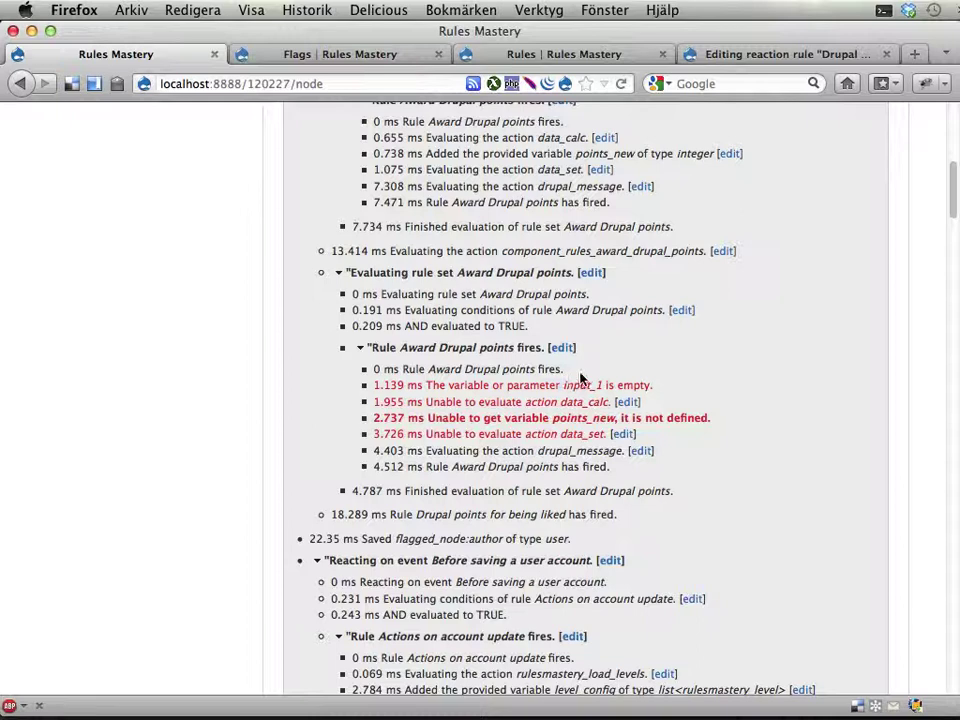
left_click_drag(585, 372, 667, 437)
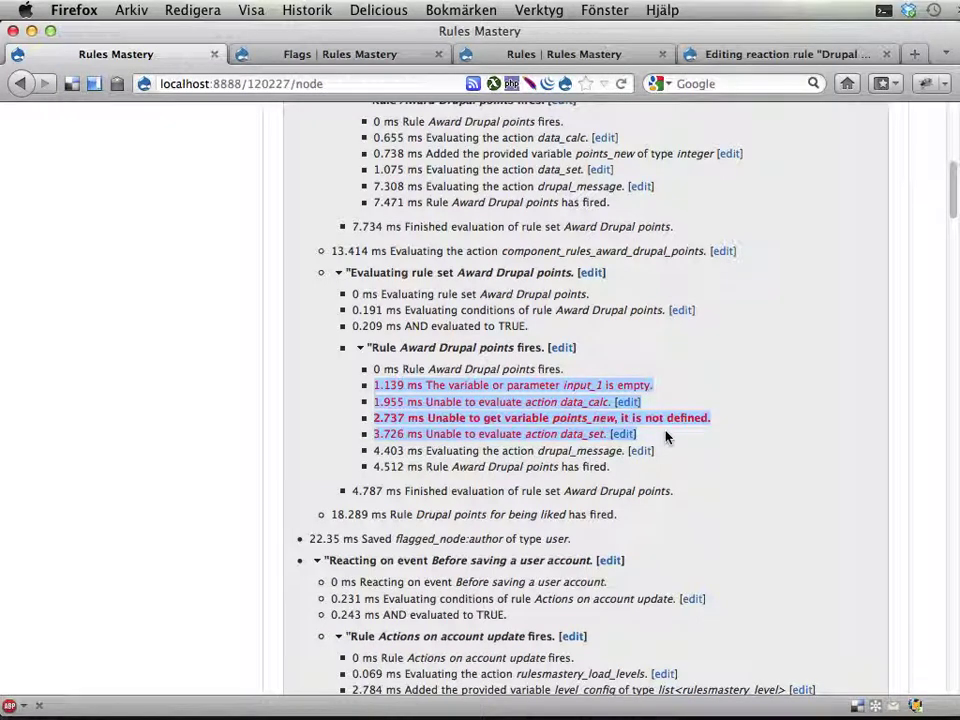
left_click(667, 437)
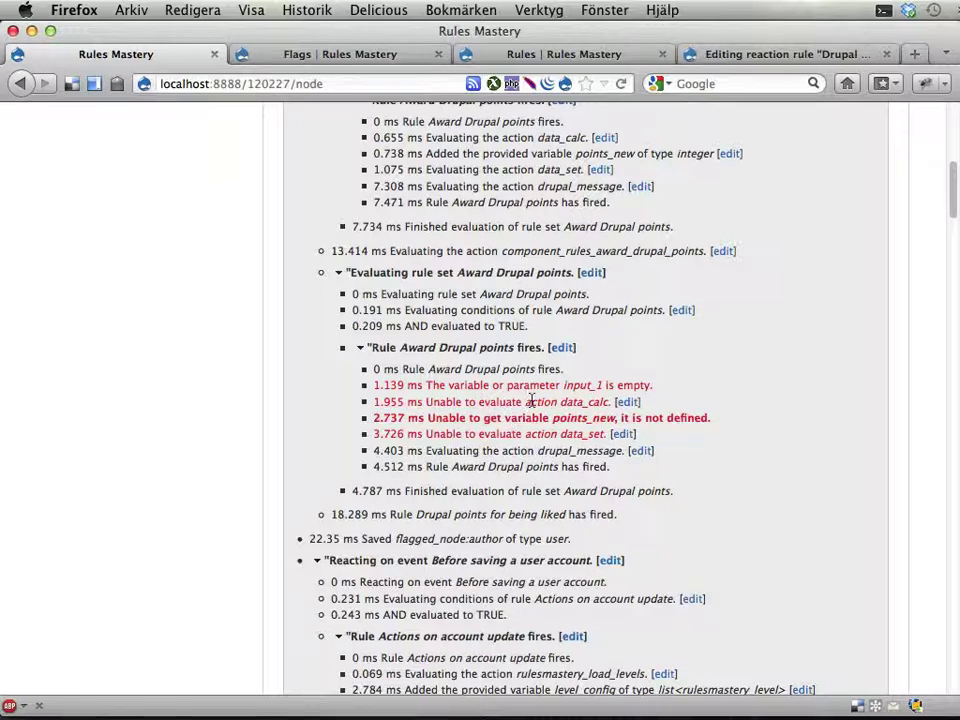
left_click_drag(561, 401, 612, 401)
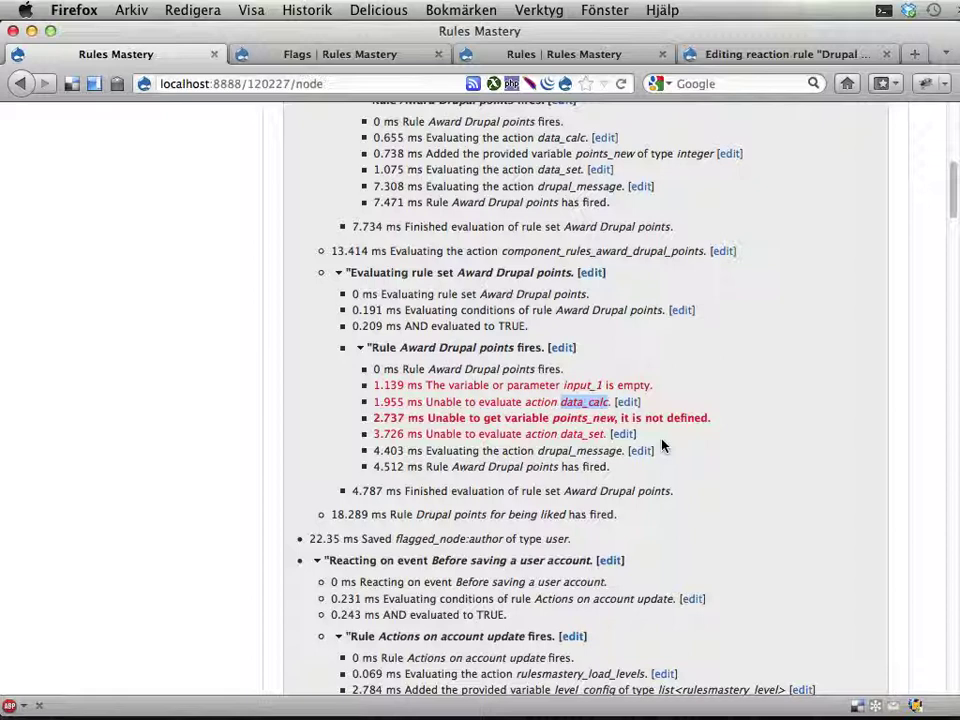
key("Home")
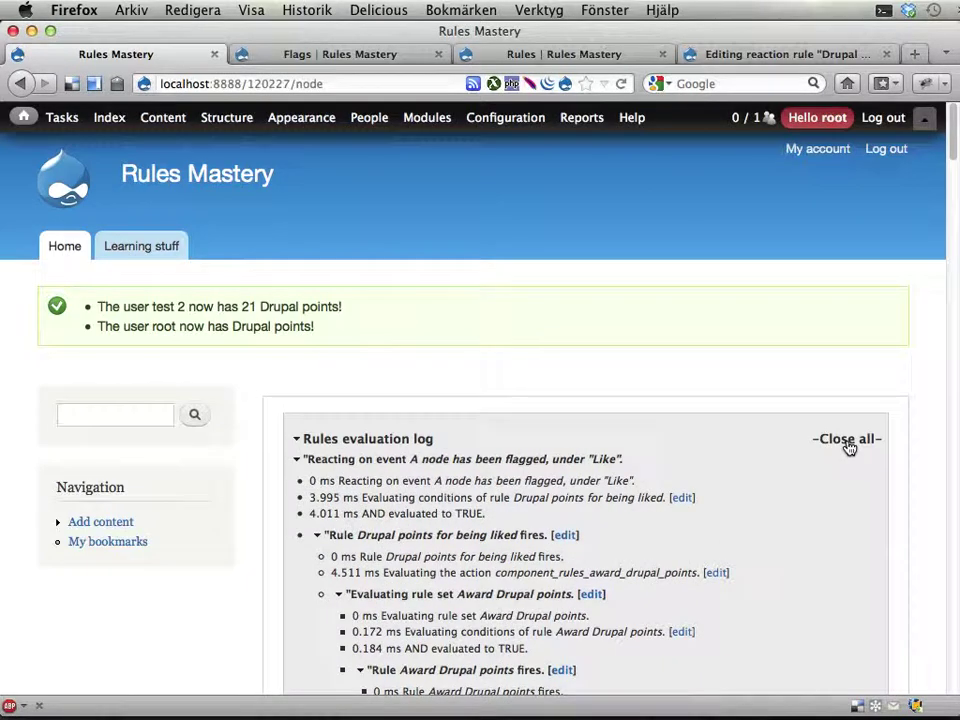
left_click(866, 440)
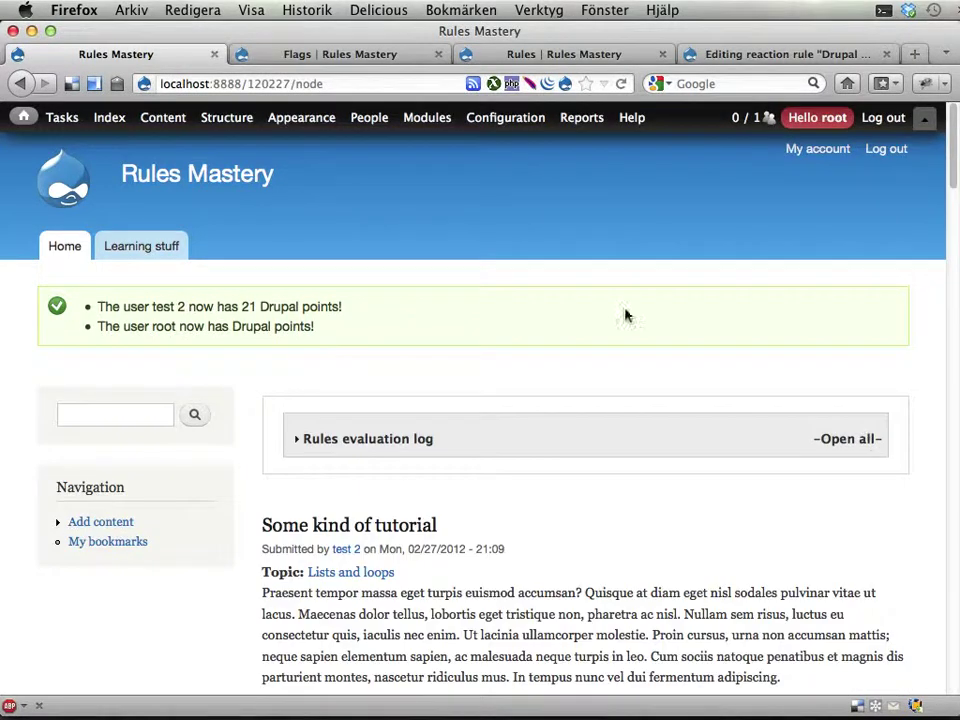
- Review the Rules warnings and errors in the Recent log messages report, and close the report
mouse_move(580, 121)
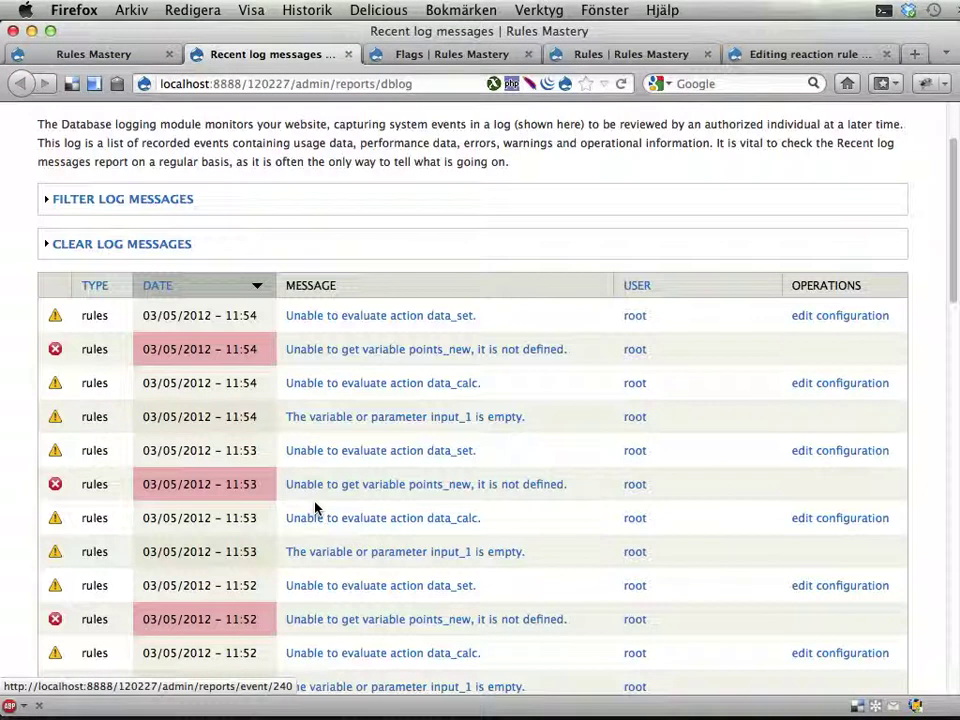
scroll(316, 509, "down", 2)
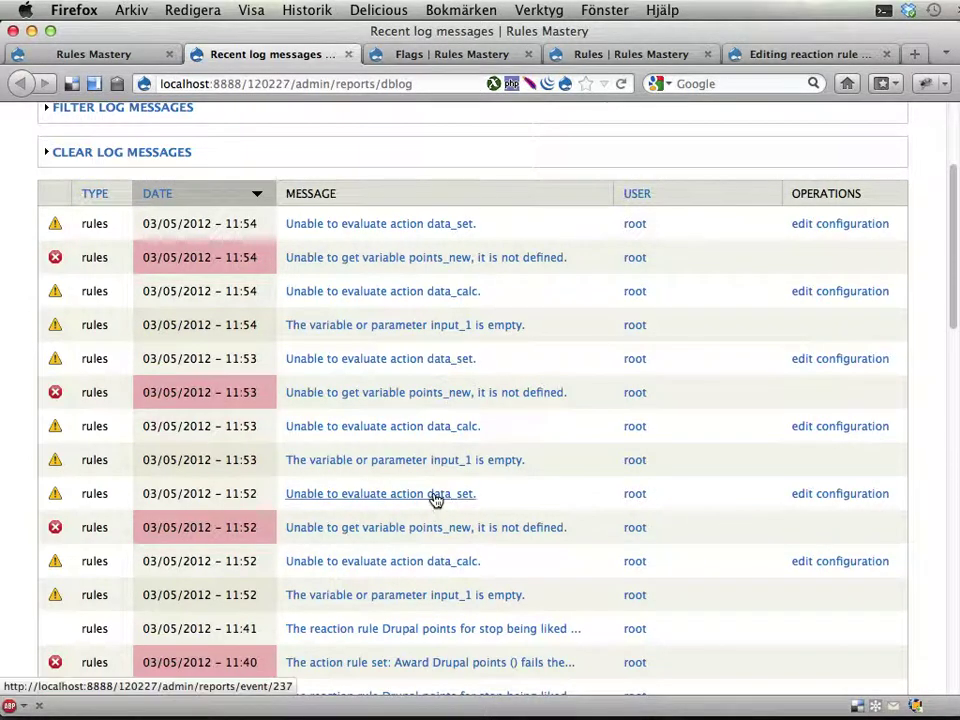
scroll(436, 500, "up", 5)
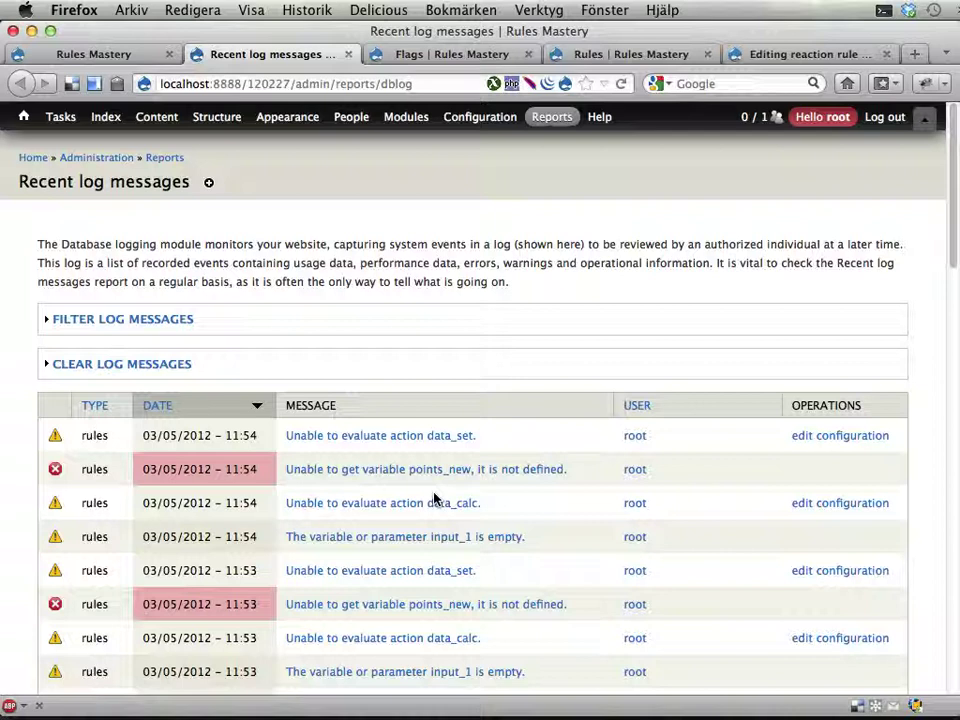
key("super+w")
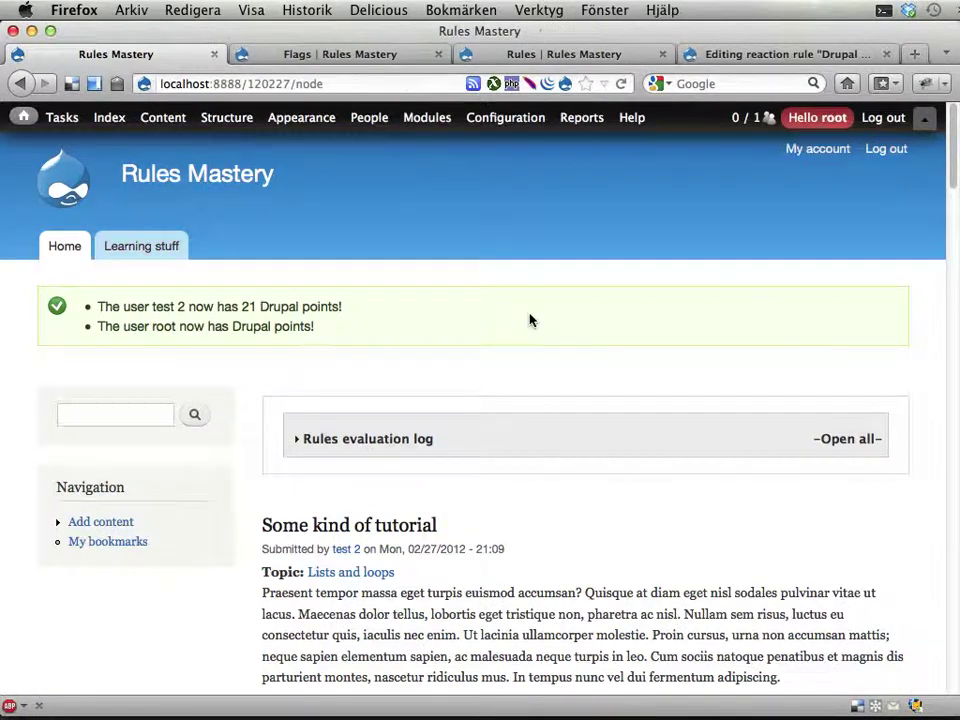
- Set the Rules debug information to show Never and save the configuration
key("ctrl+Tab")
key("ctrl+Tab")
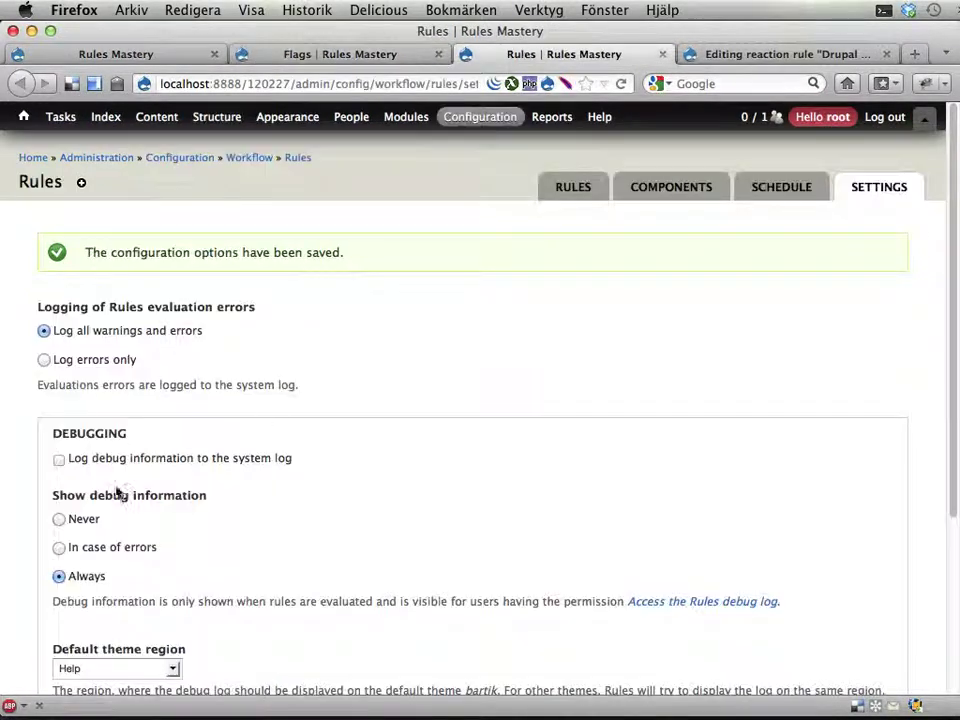
left_click(59, 520)
scroll(108, 640, "down", 1)
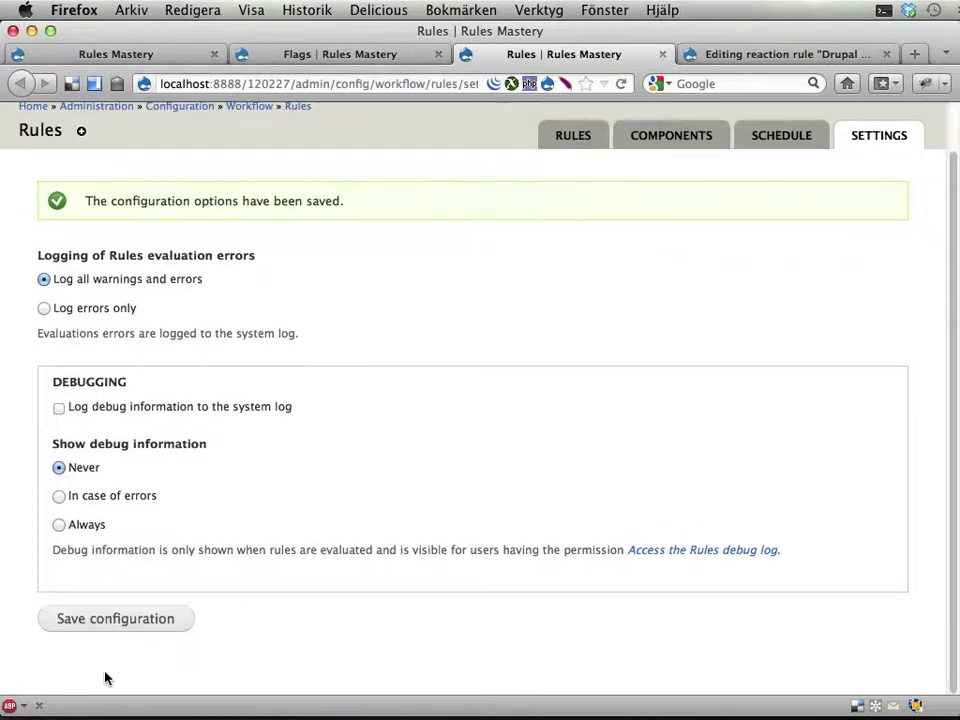
left_click(116, 632)
- Set the Like flag's link type to JavaScript toggle and submit the flag
key("ctrl+shift+Tab")
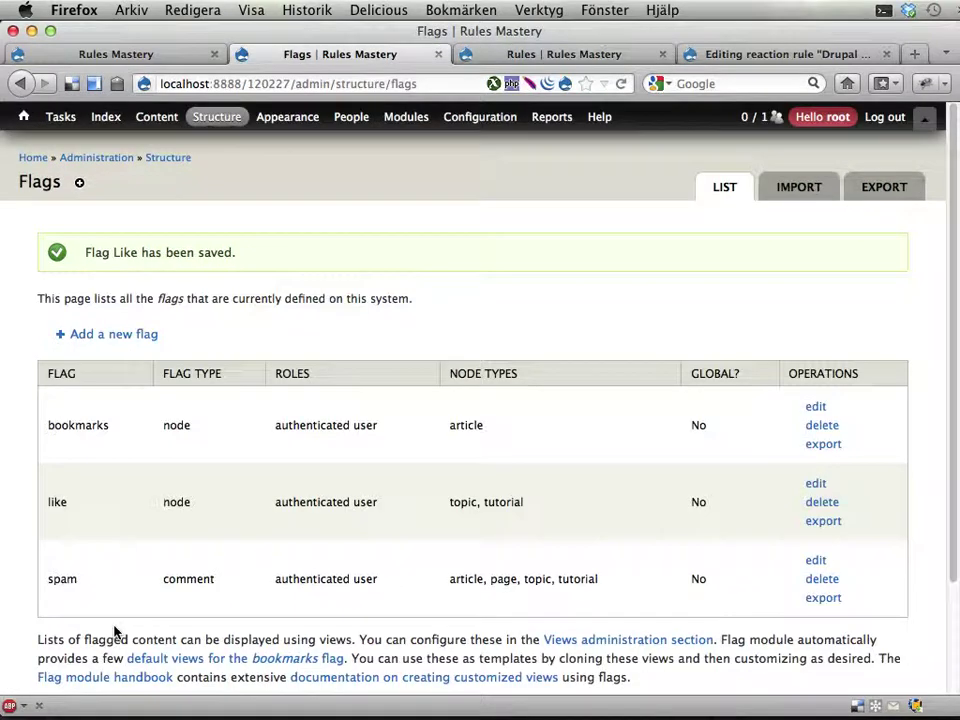
left_click(821, 487)
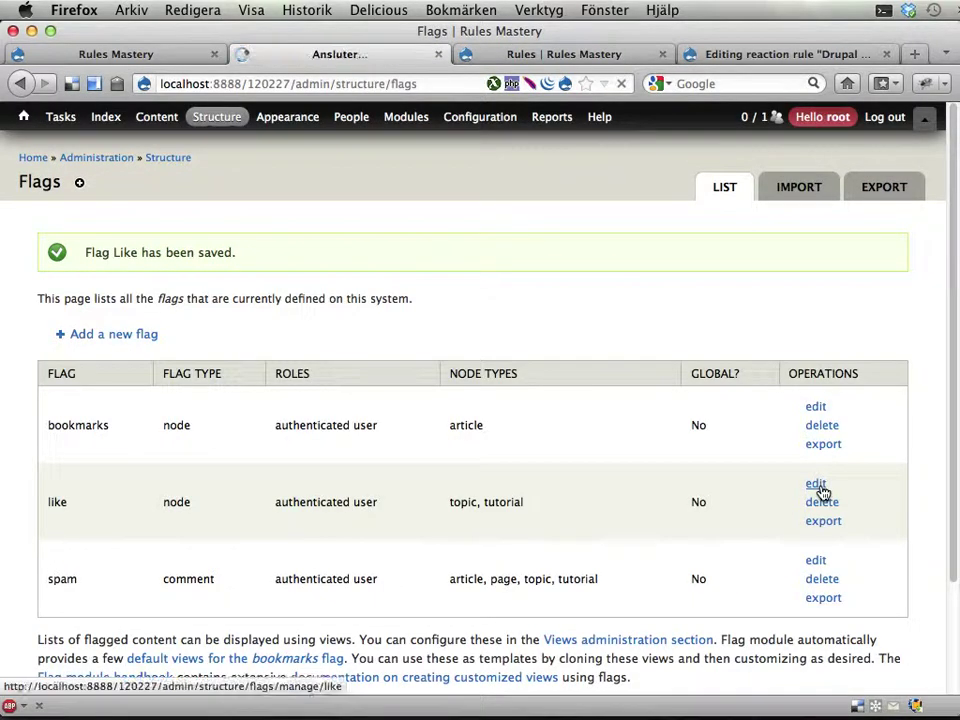
scroll(437, 478, "down", 15)
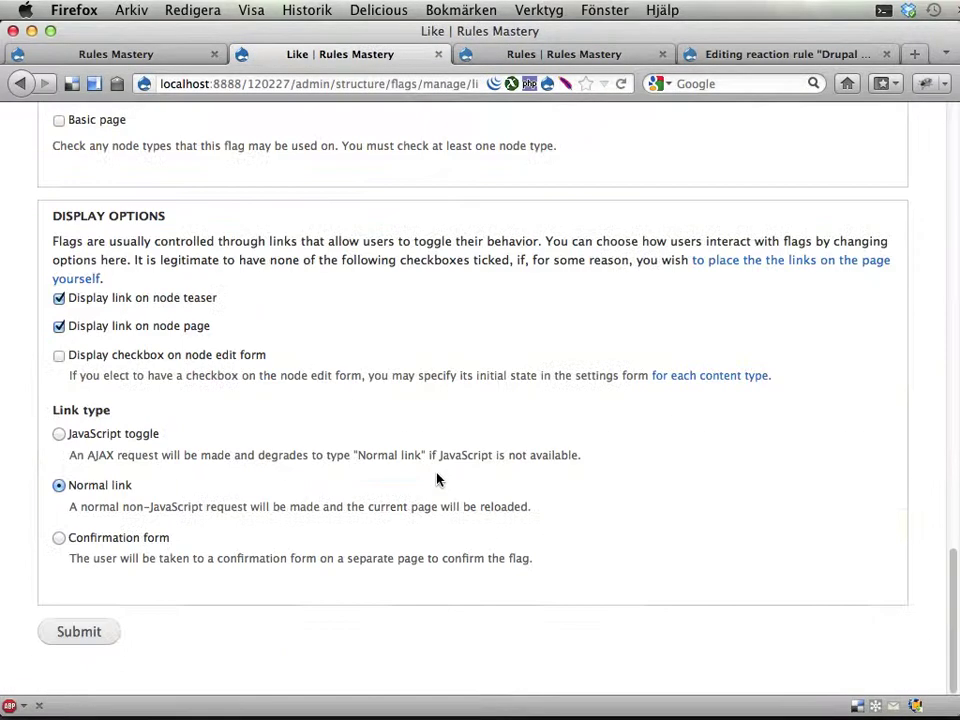
left_click(59, 434)
left_click(62, 632)
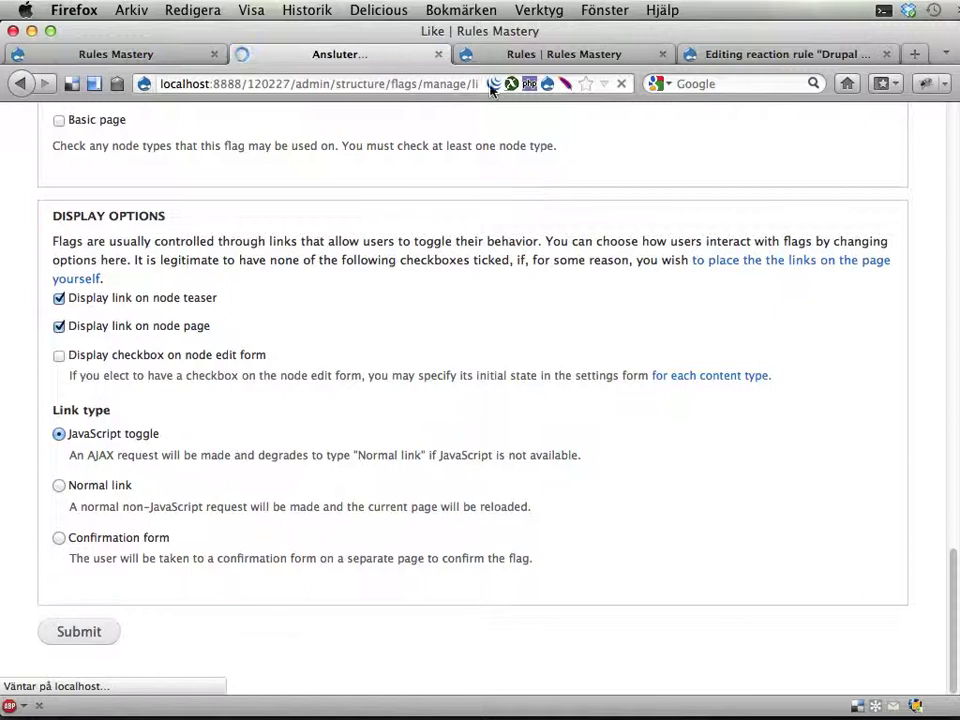
- Close the flag and Rules settings pages and reload the site's front page
key("super+w")
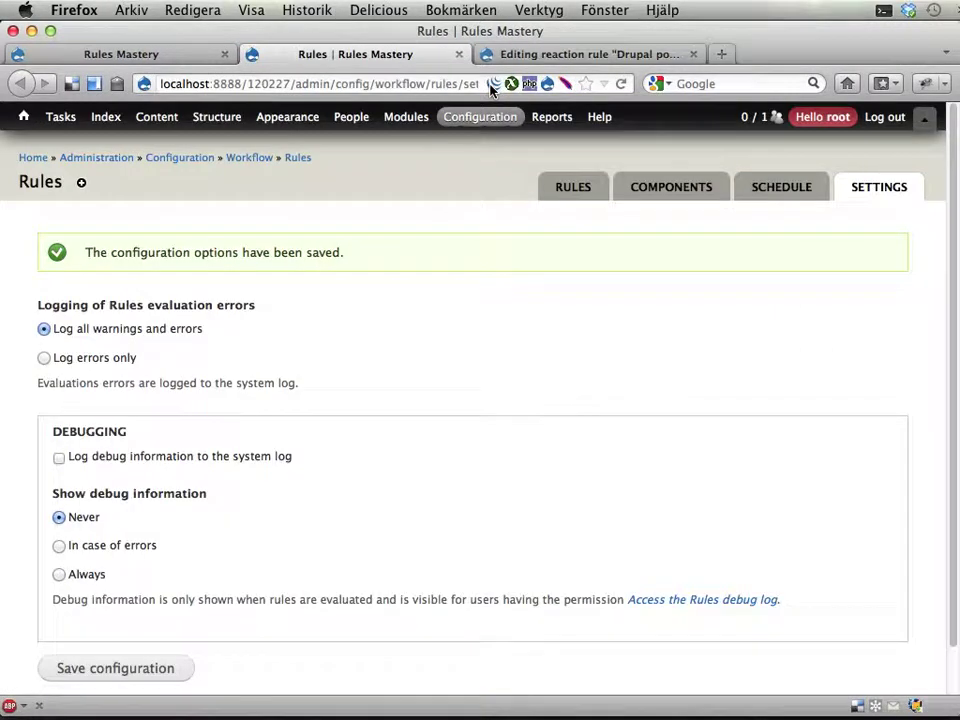
key("super+w")
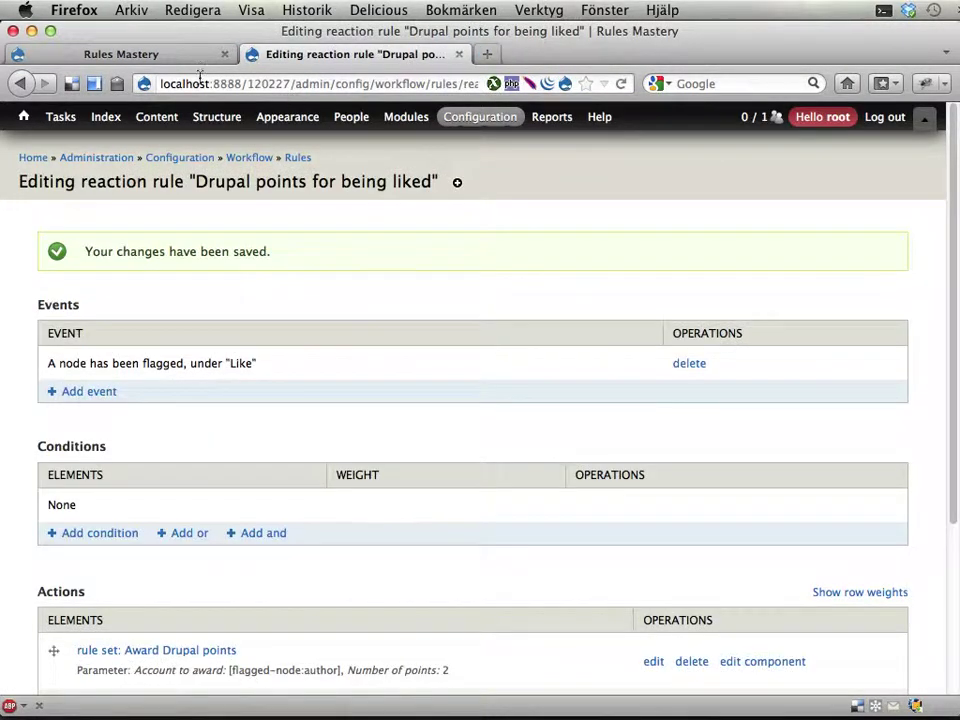
left_click(180, 56)
key("super+r")
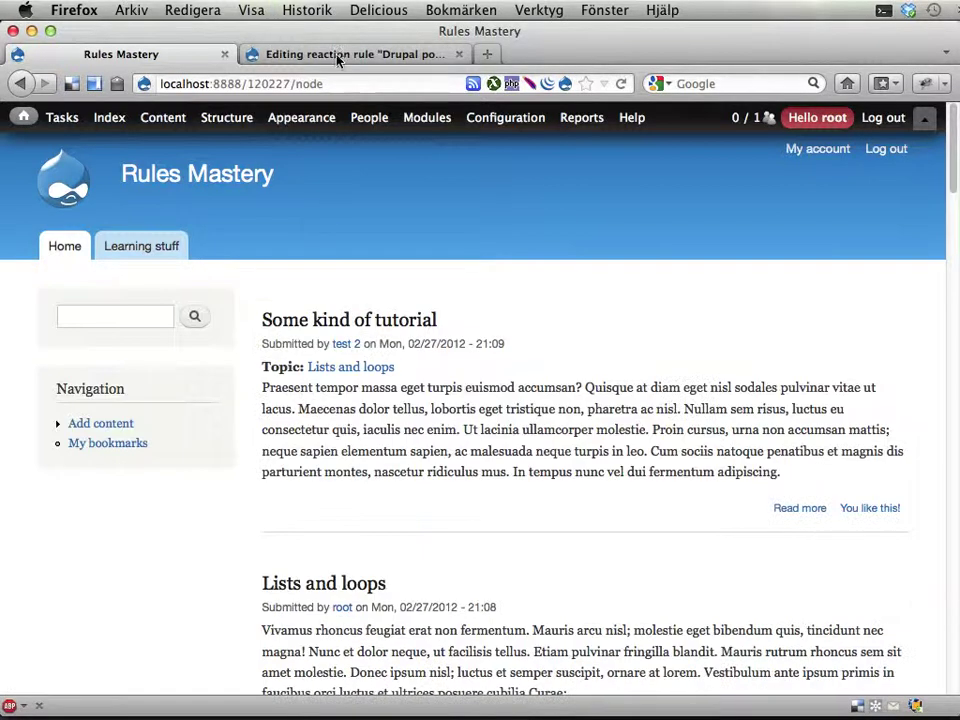
- Open the Award Drupal points rule set from the Rules components in a separate page, and open its Award Drupal points rule
left_click(253, 48)
mouse_move(495, 117)
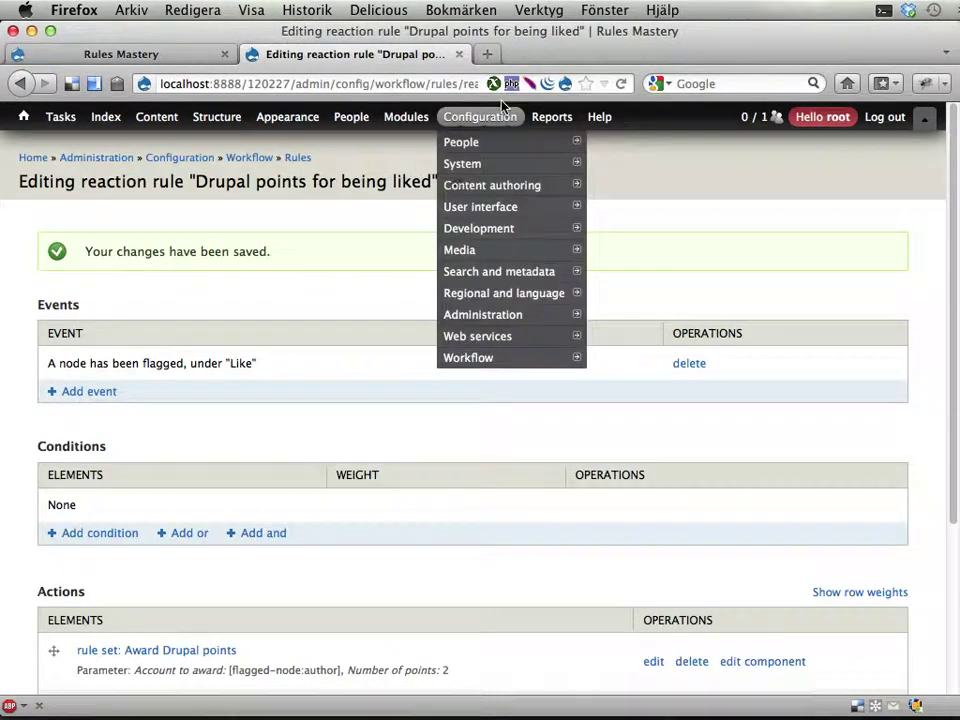
mouse_move(458, 358)
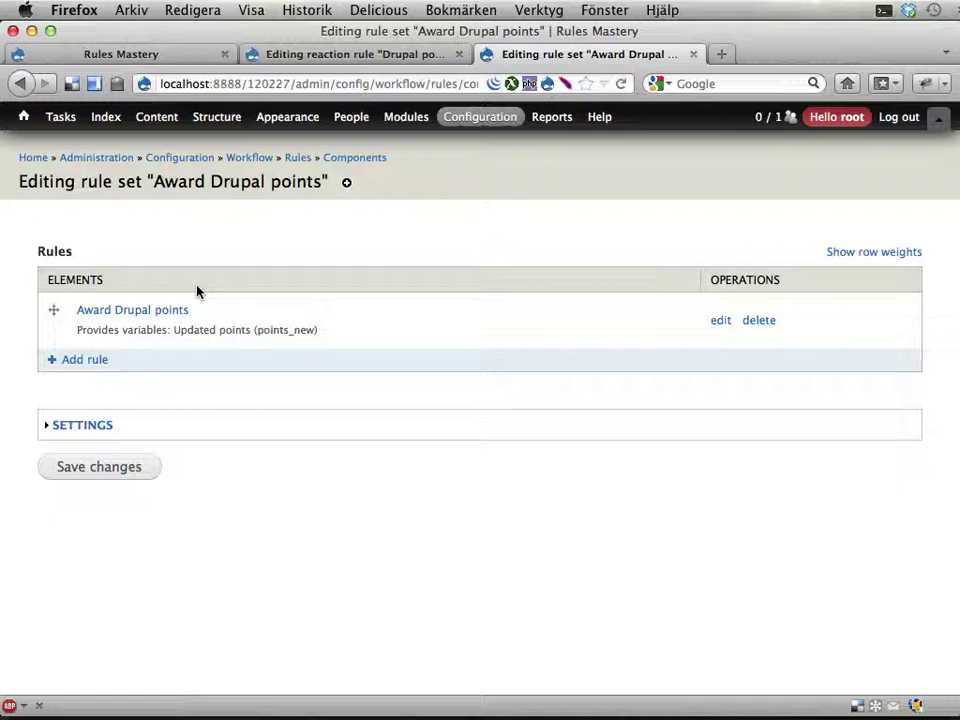
left_click(168, 313)
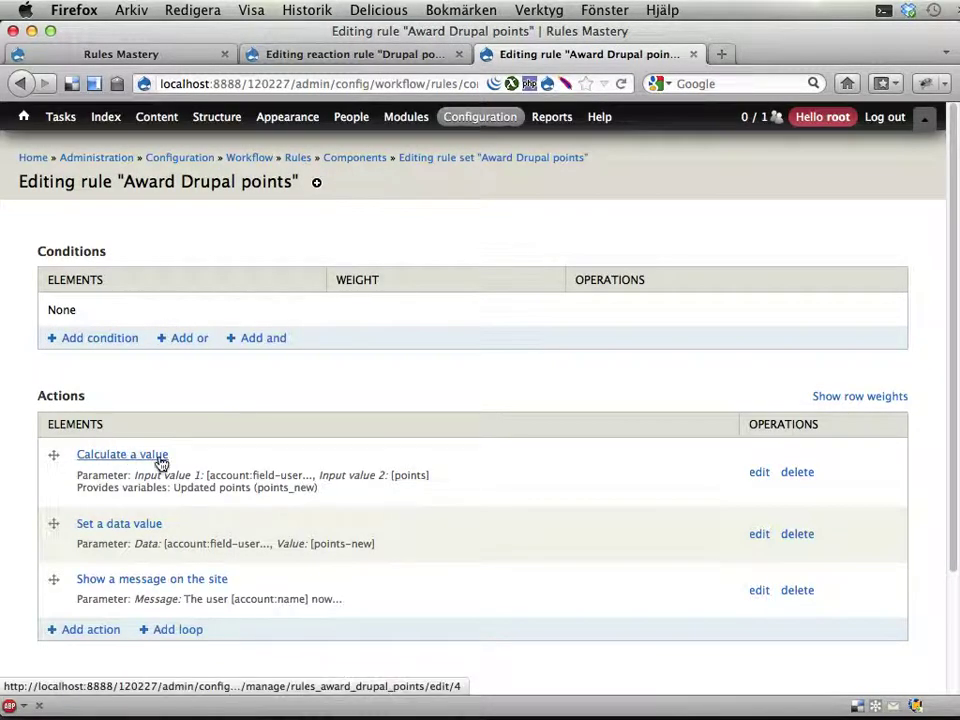
- Examine the input values, operator and provided variable of the "Calculate a value" action, and return to the Award Drupal points rule set
left_click(759, 476)
scroll(503, 490, "down", 1)
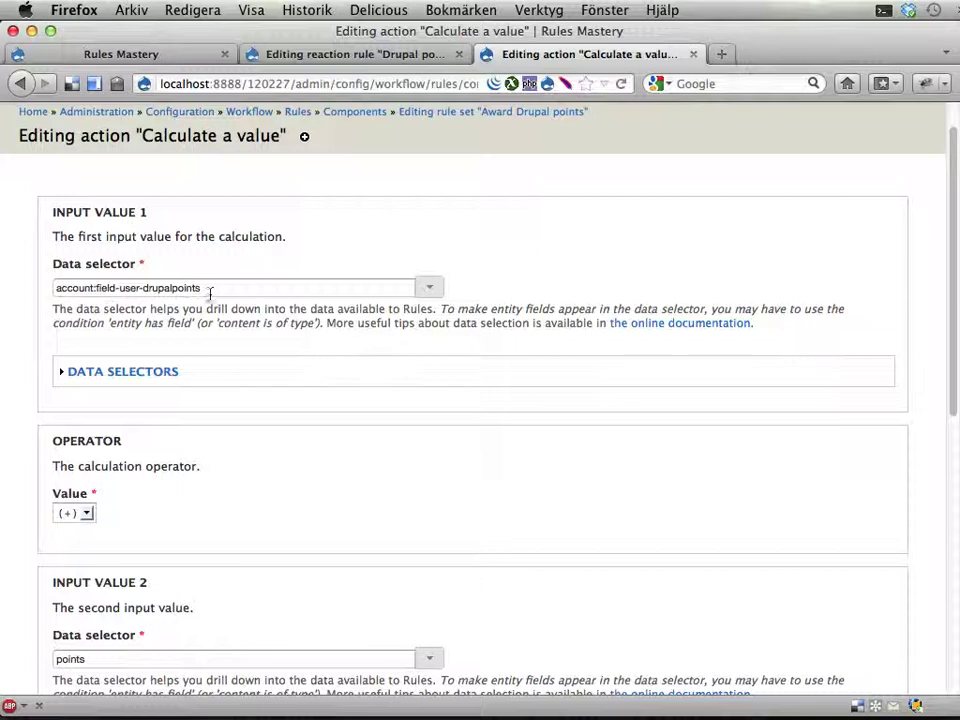
scroll(265, 318, "down", 3)
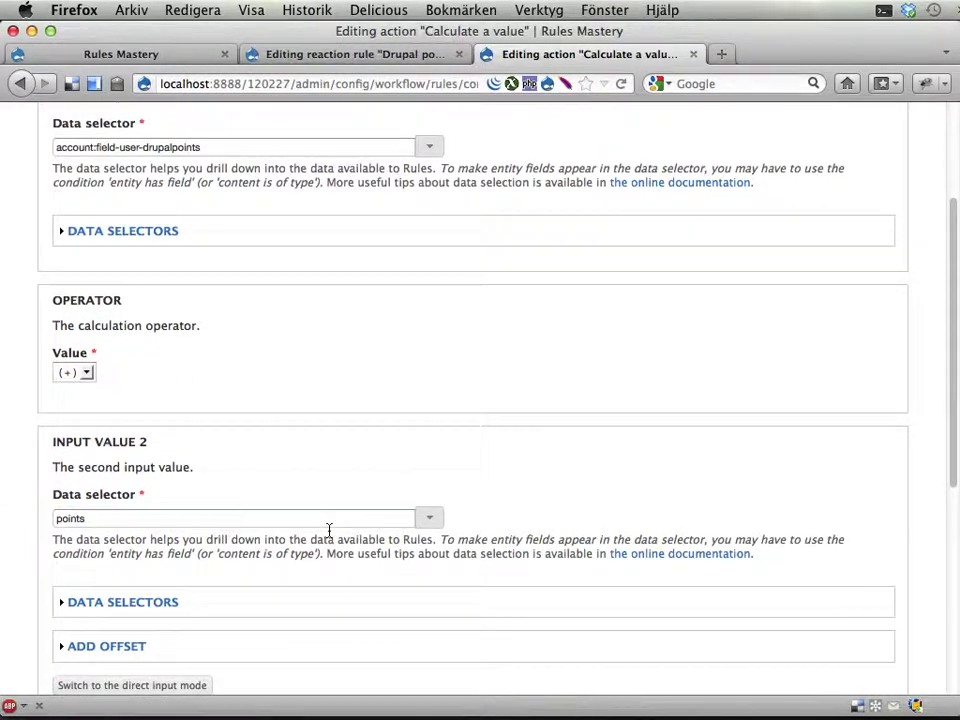
scroll(328, 533, "down", 4)
scroll(329, 531, "down", 5)
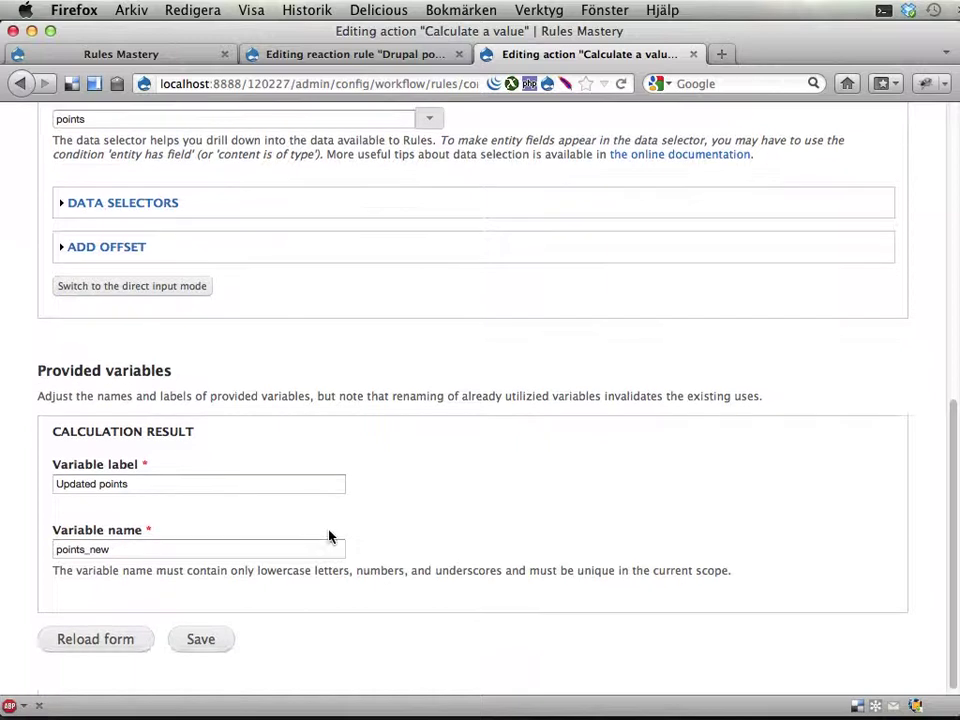
scroll(332, 536, "up", 11)
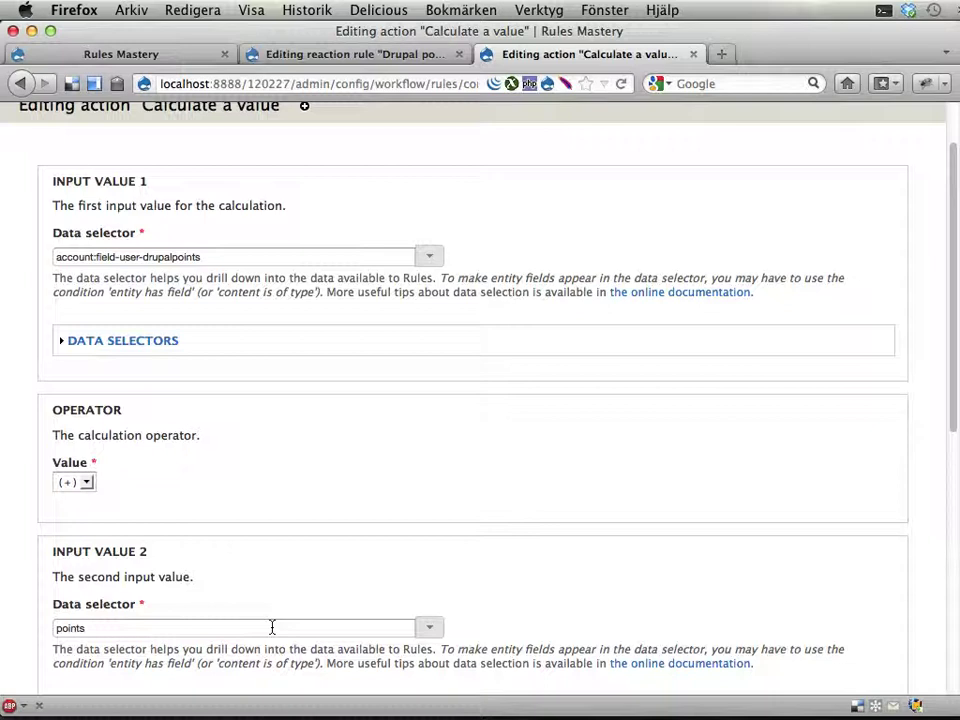
scroll(272, 628, "up", 2)
left_click(469, 160)
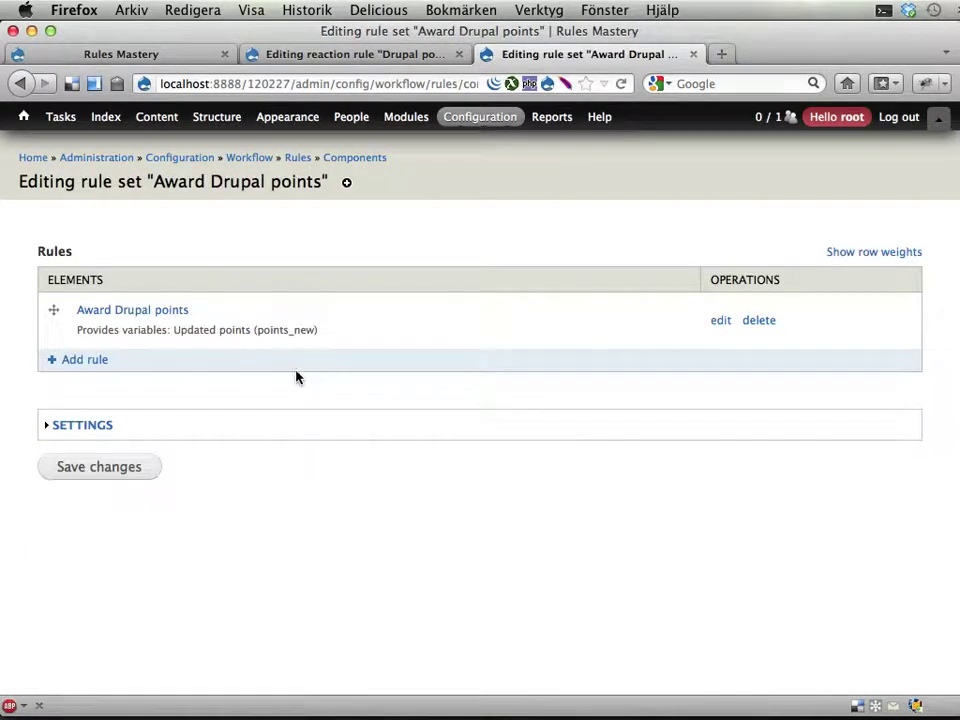
- Add a "Debug value" action with the data selector account to the Award Drupal points rule and save it
left_click(155, 313)
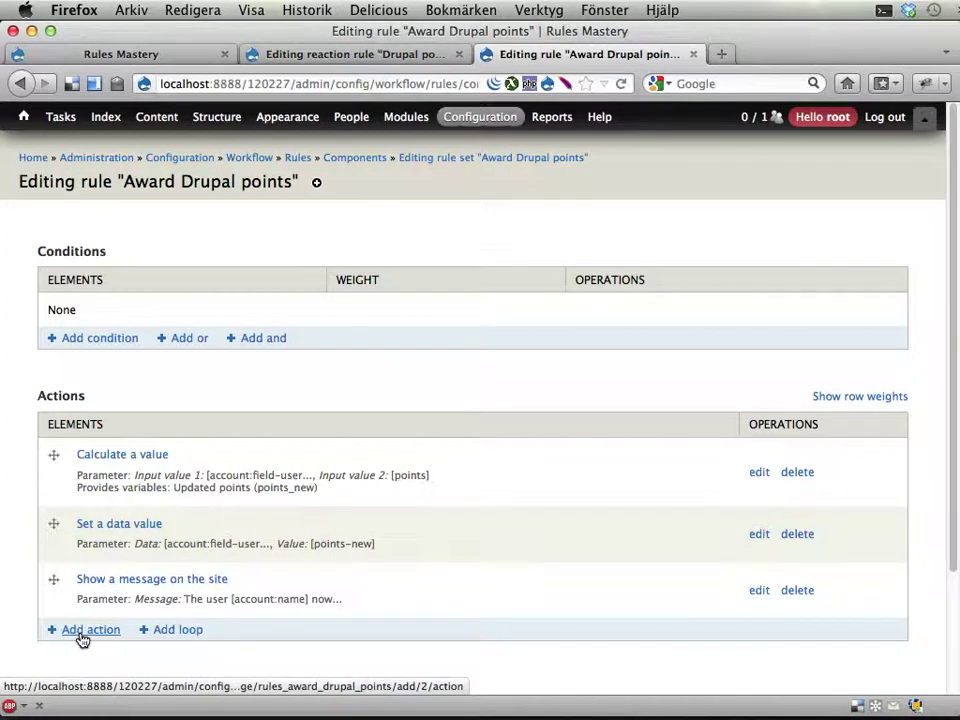
left_click(82, 630)
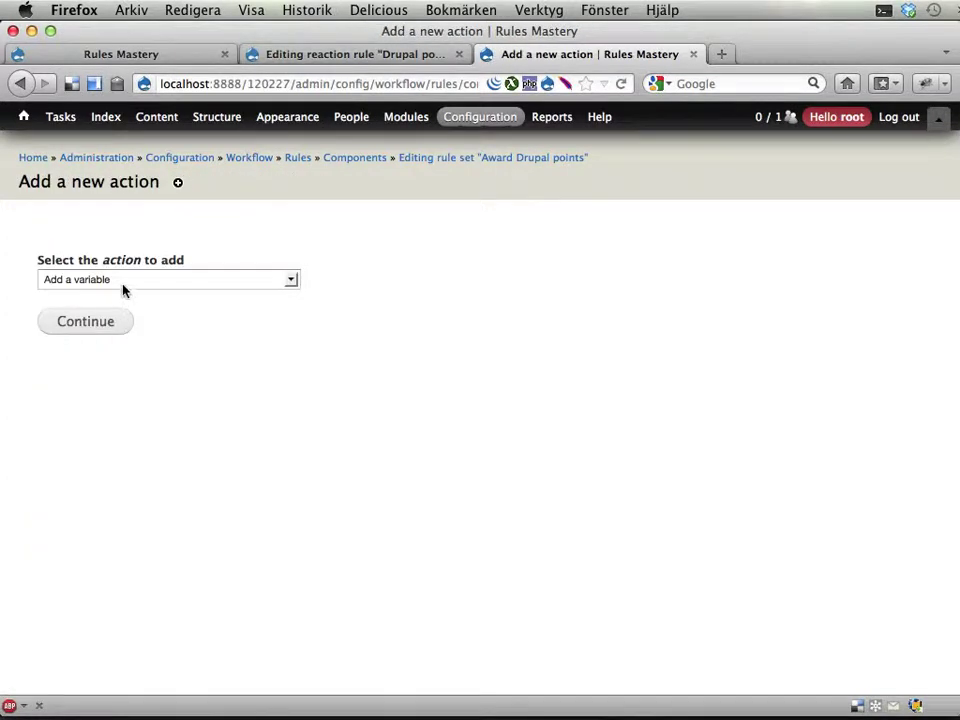
left_click(122, 284)
left_click(88, 390)
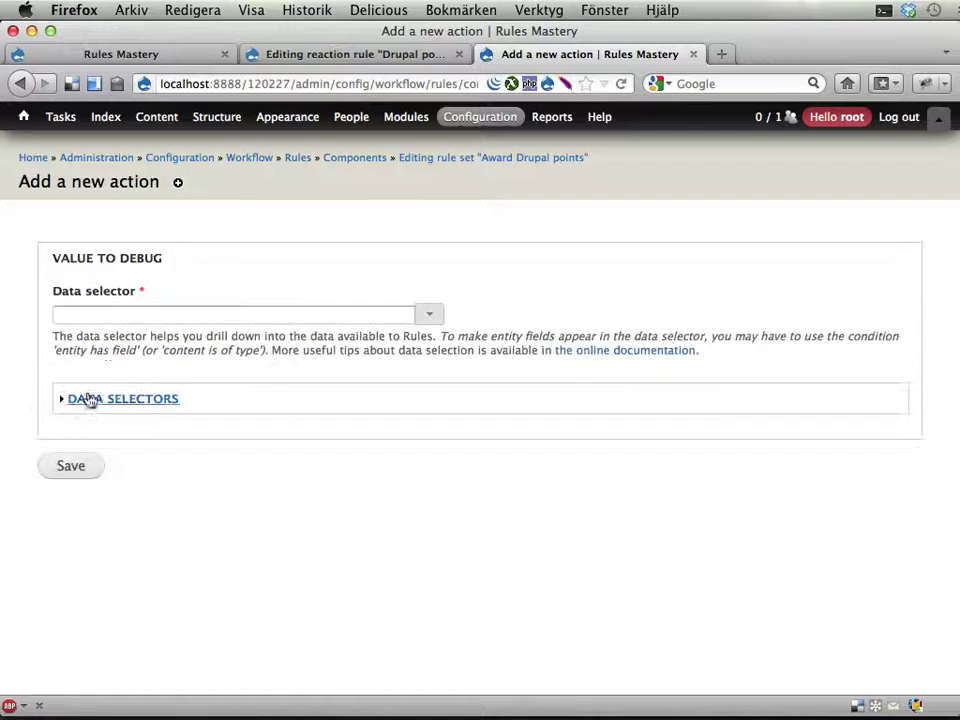
left_click(428, 318)
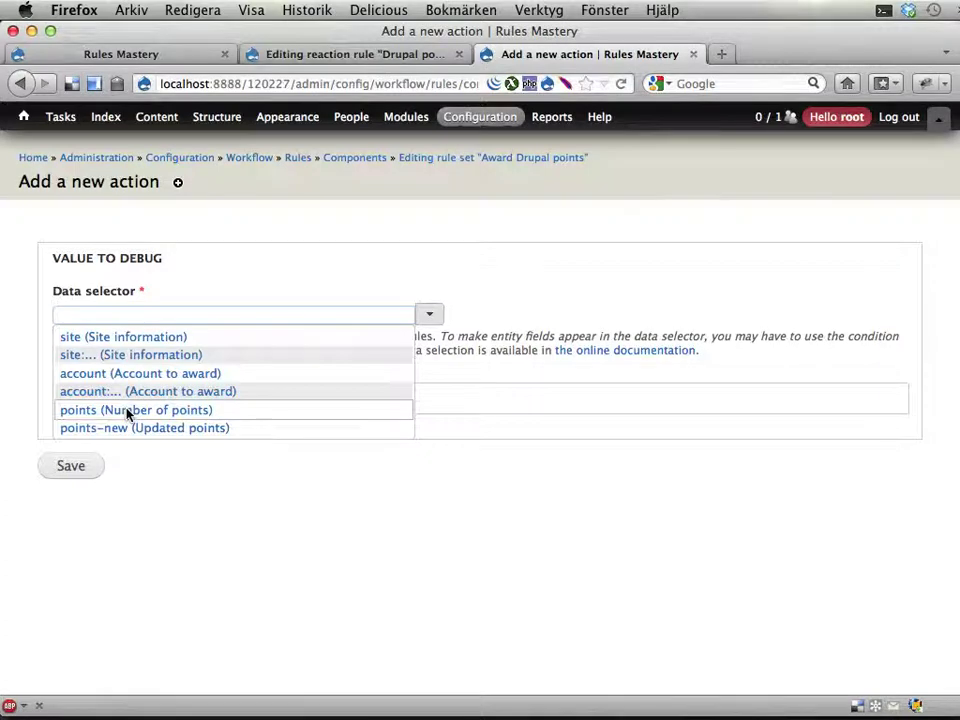
left_click(117, 373)
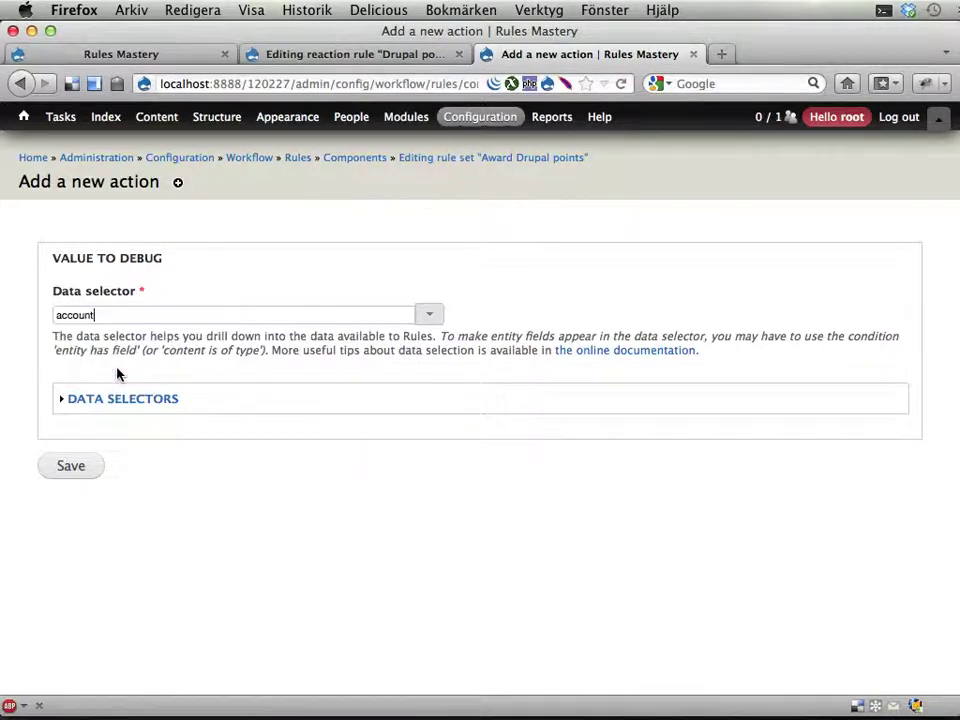
left_click(71, 476)
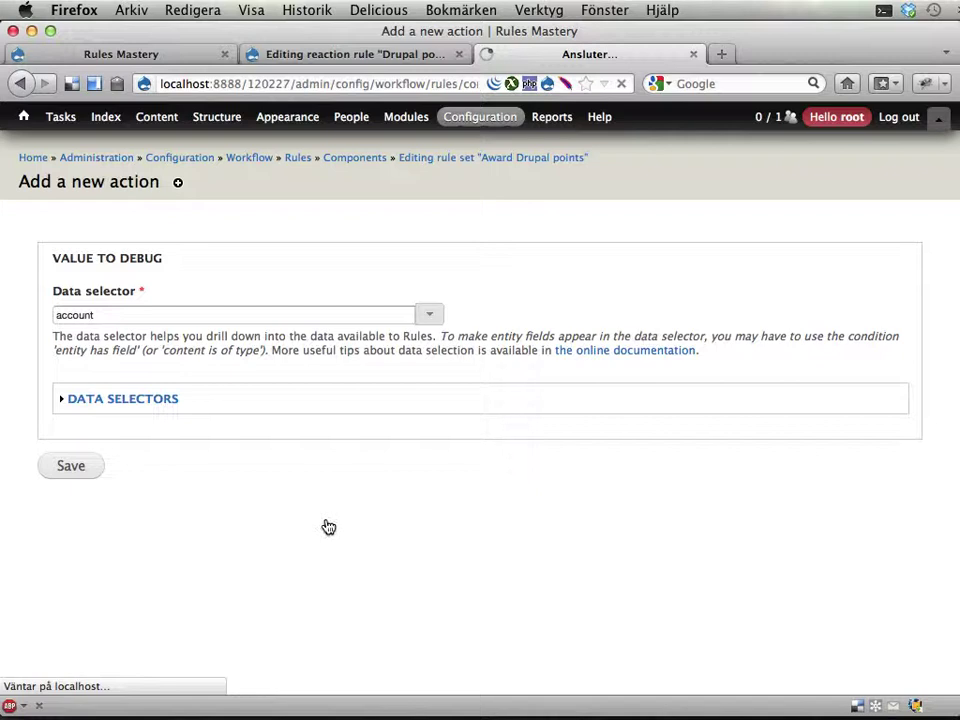
scroll(272, 519, "down", 5)
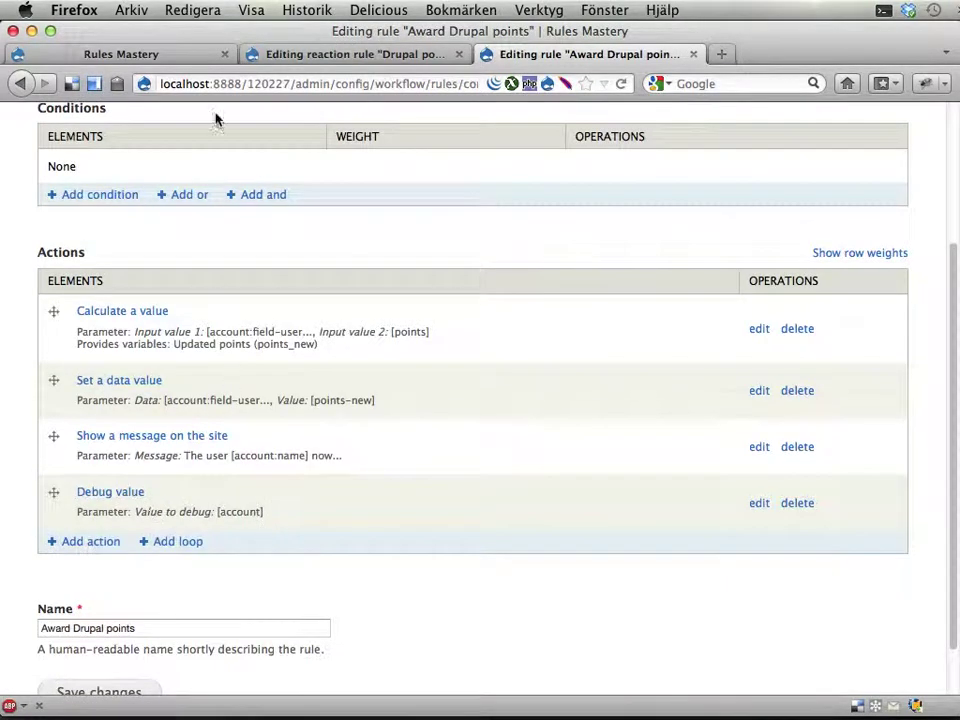
- Unlike and re-like "Some kind of tutorial" on the site's front page, and reload the page to get the debug output
left_click(142, 52)
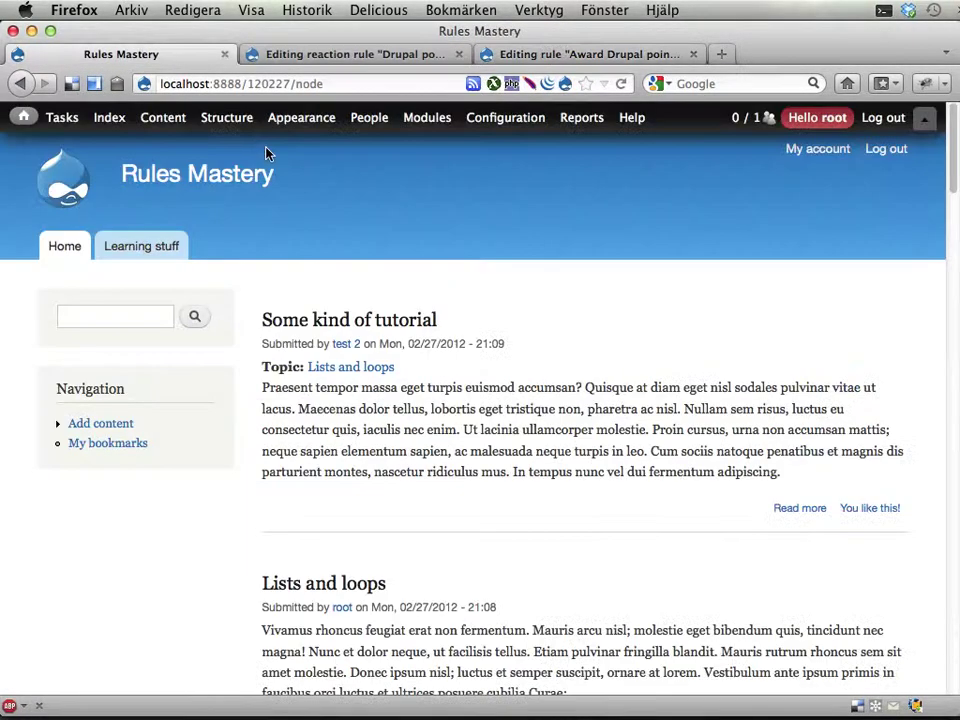
left_click(858, 517)
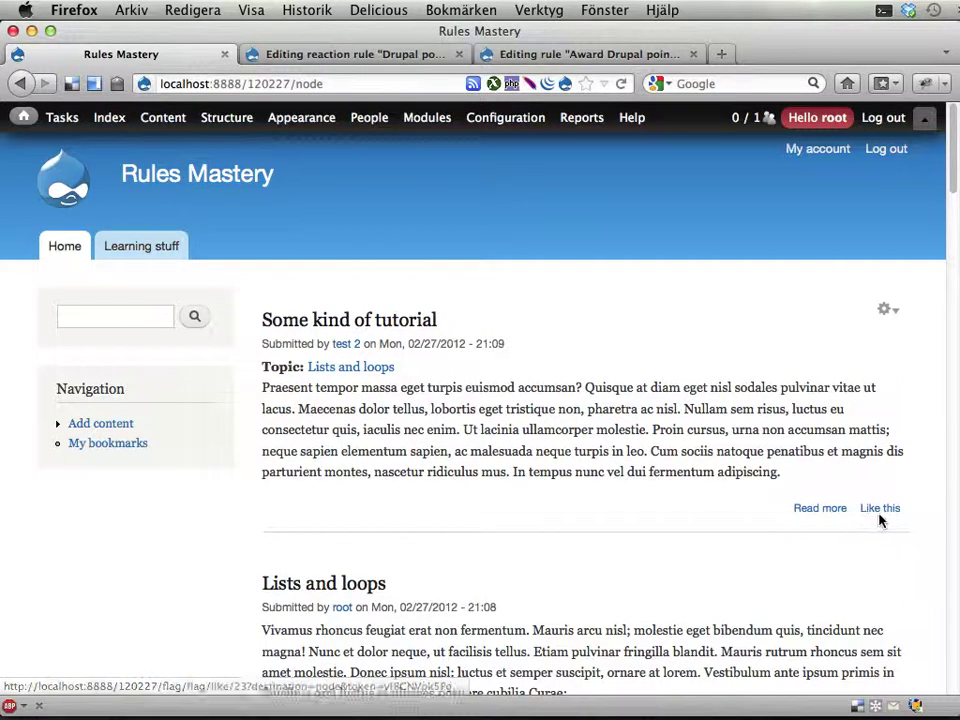
left_click(880, 514)
key("super+r")
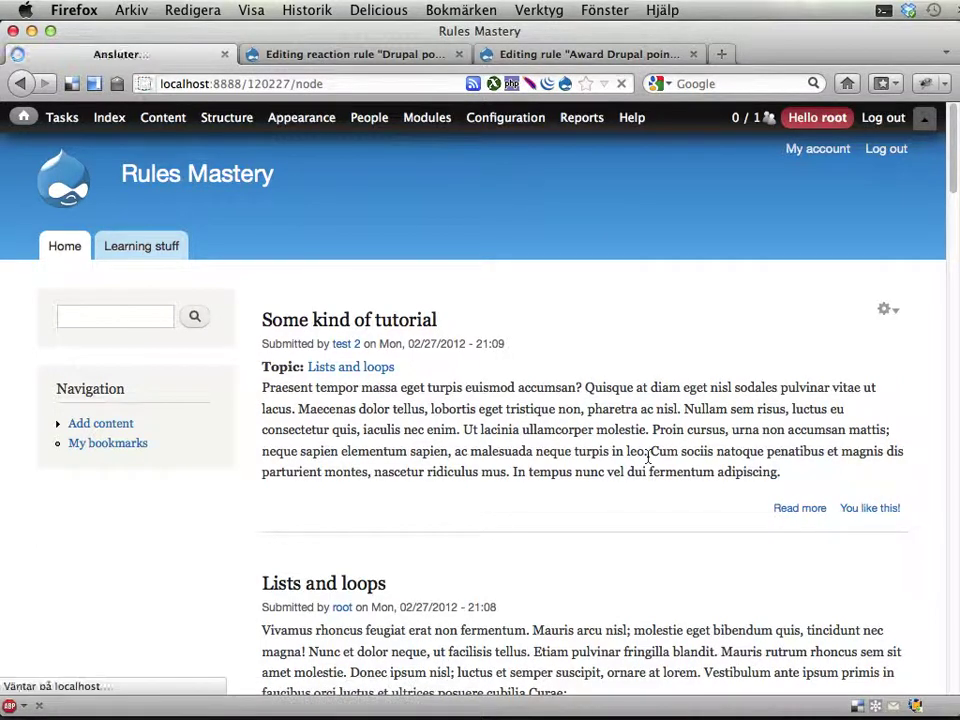
scroll(623, 456, "down", 3)
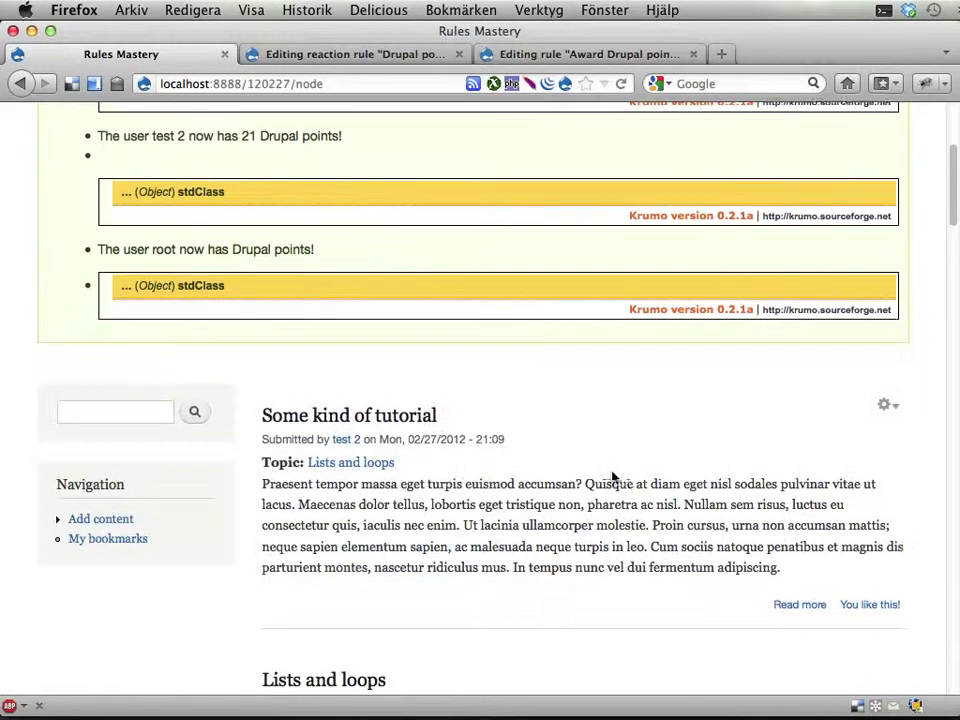
scroll(815, 537, "up", 2)
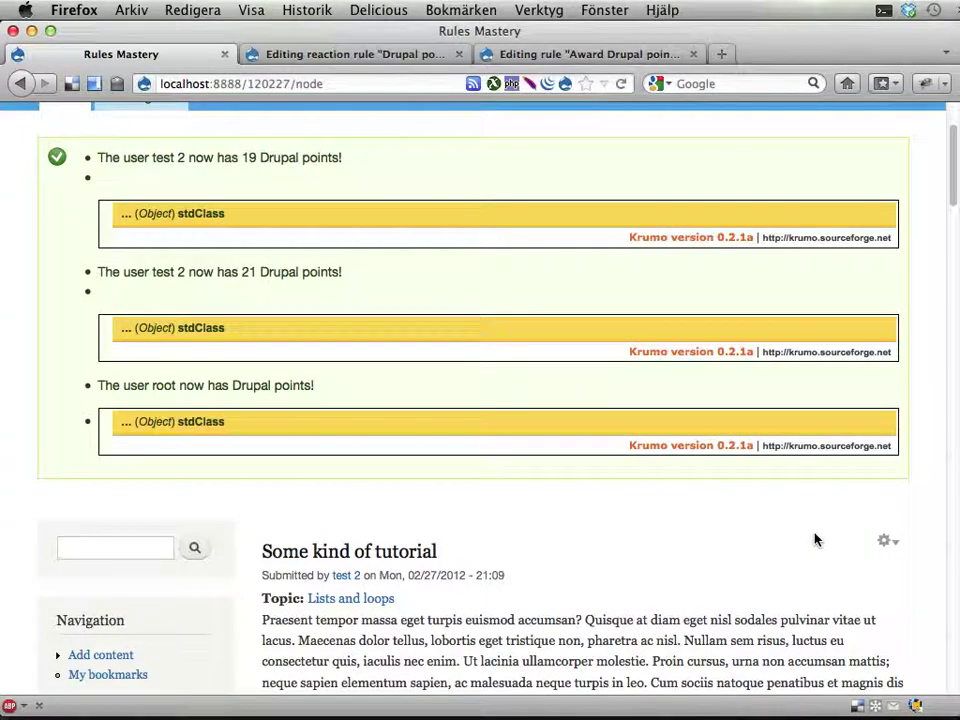
- Examine the first and second account dumps in turn, checking back with the Award Drupal points rule, and collapse both
left_click(485, 218)
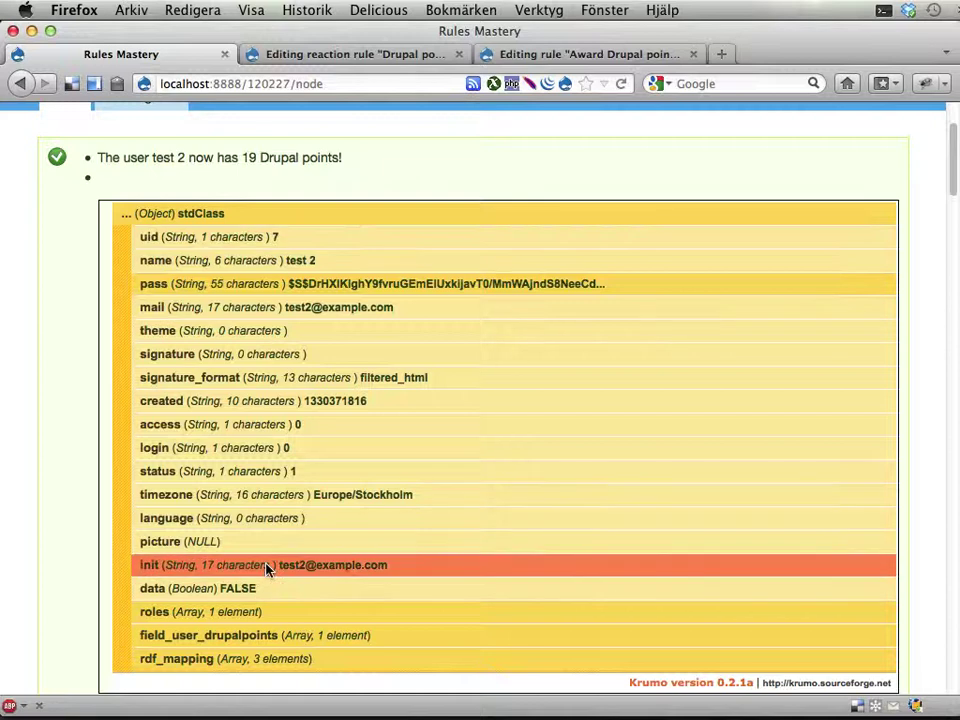
left_click(565, 54)
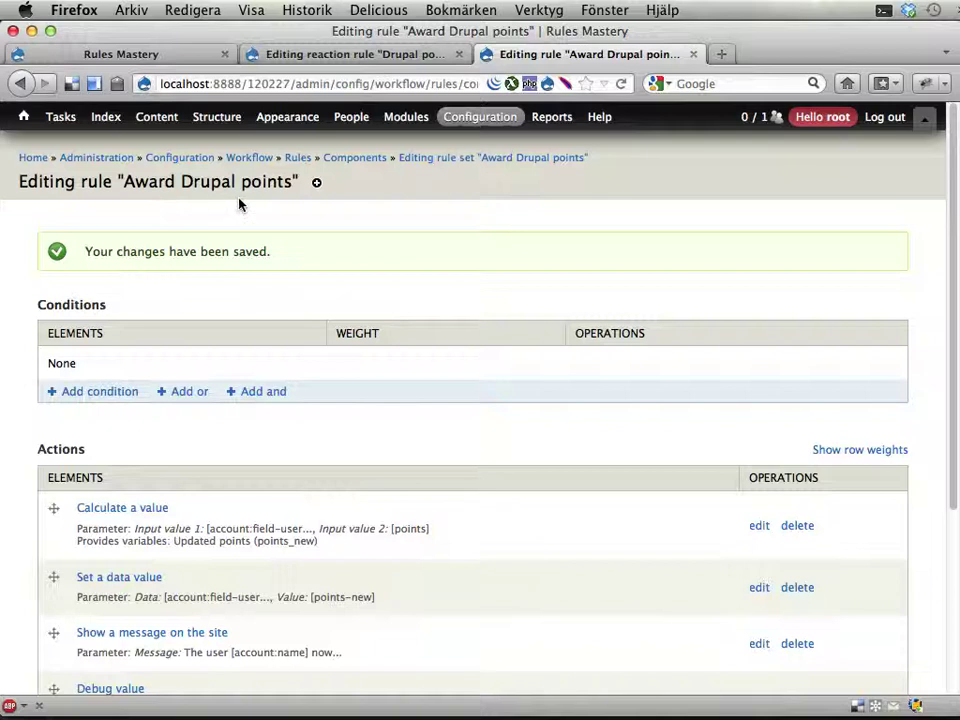
key("ctrl+shift+Tab")
key("ctrl+shift+Tab")
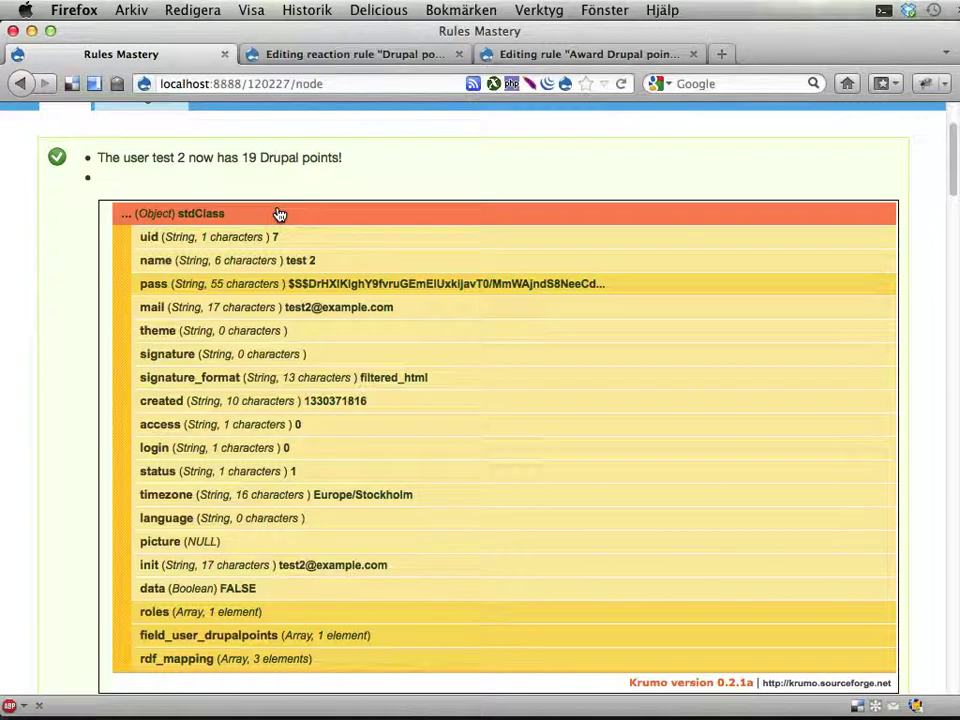
left_click(280, 214)
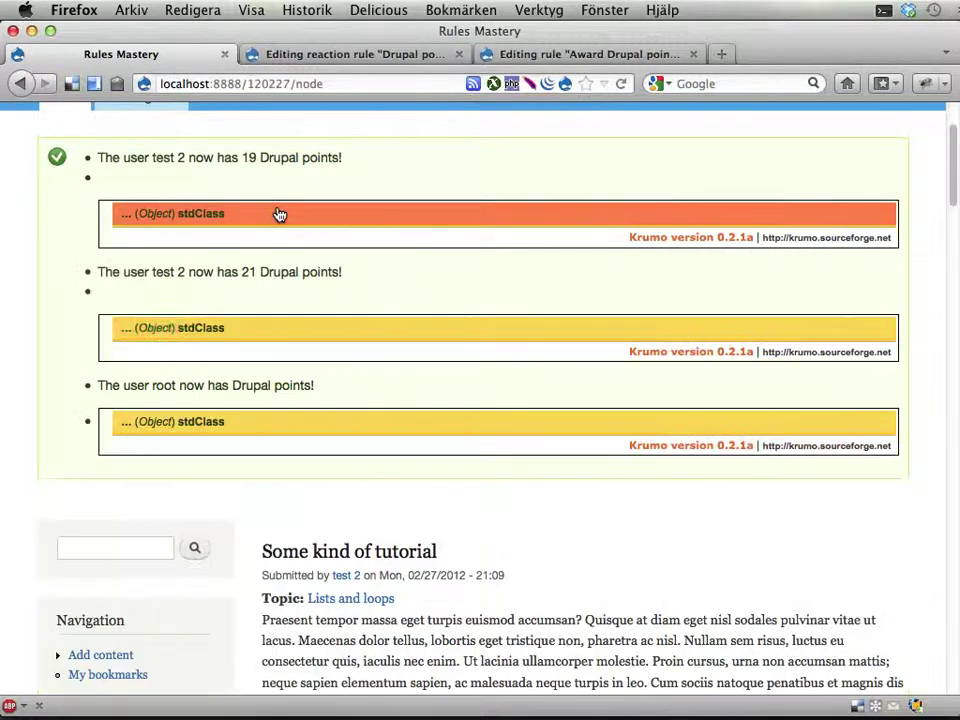
left_click(253, 336)
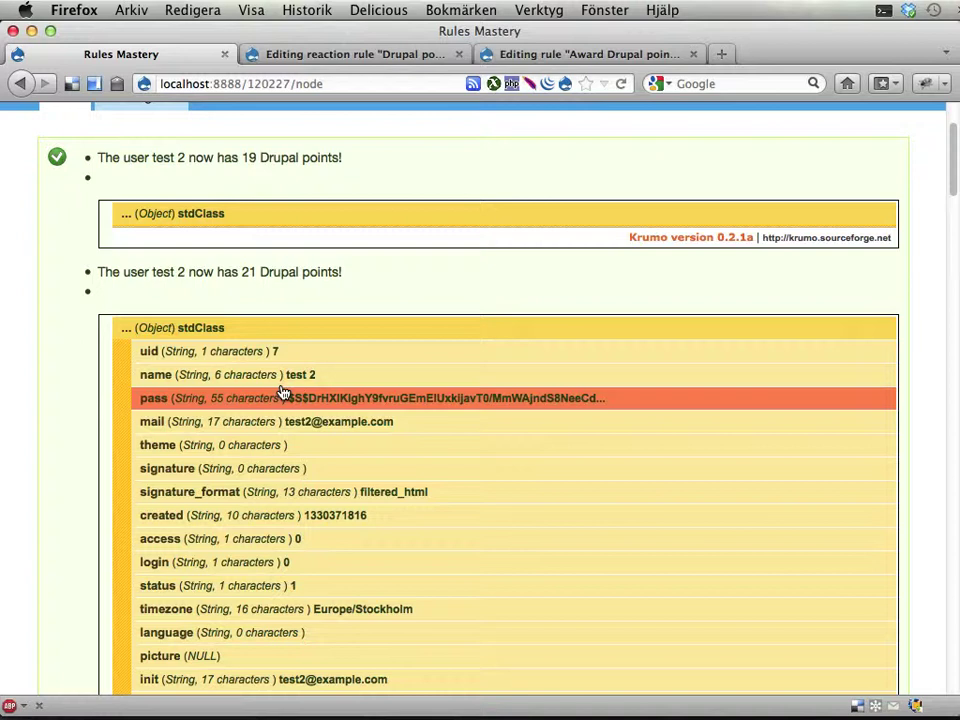
left_click(300, 329)
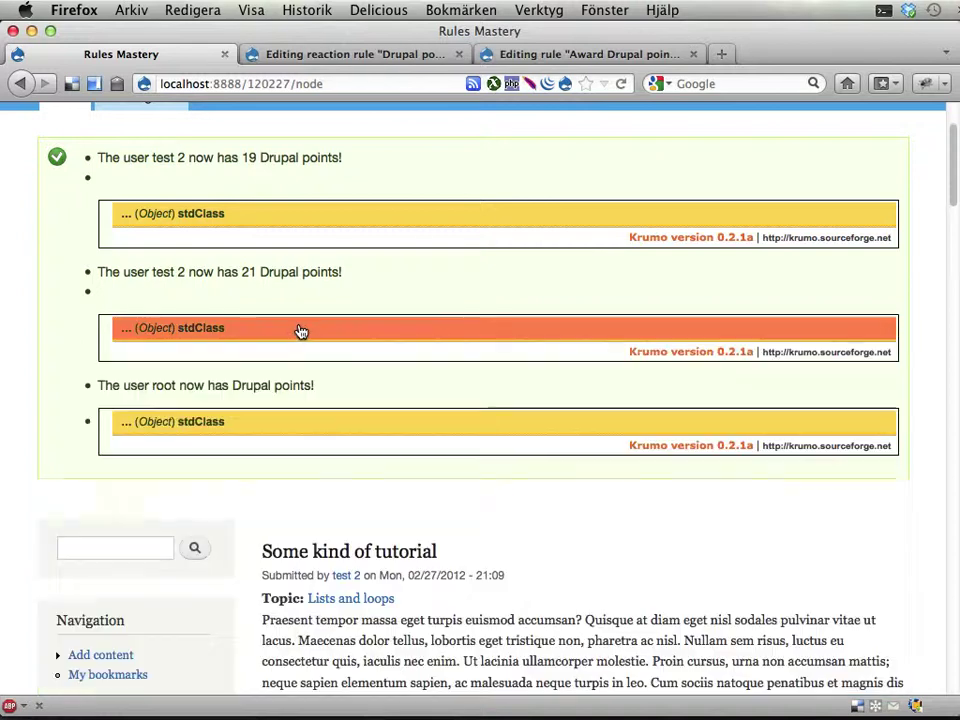
- Expand the third account dump and read through its fields
left_click(270, 424)
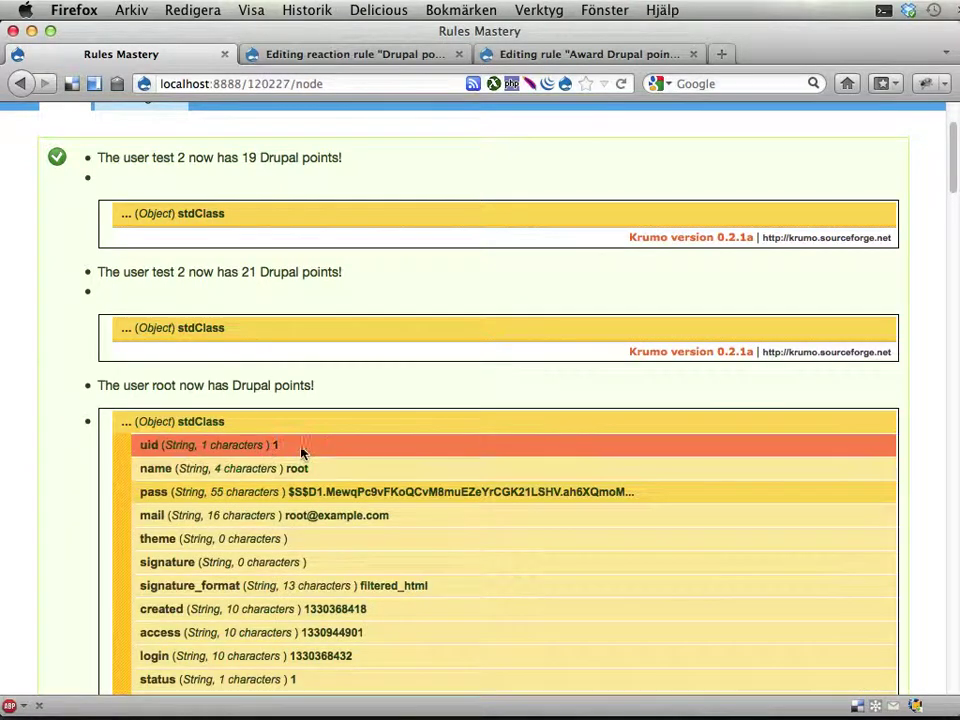
scroll(420, 456, "down", 5)
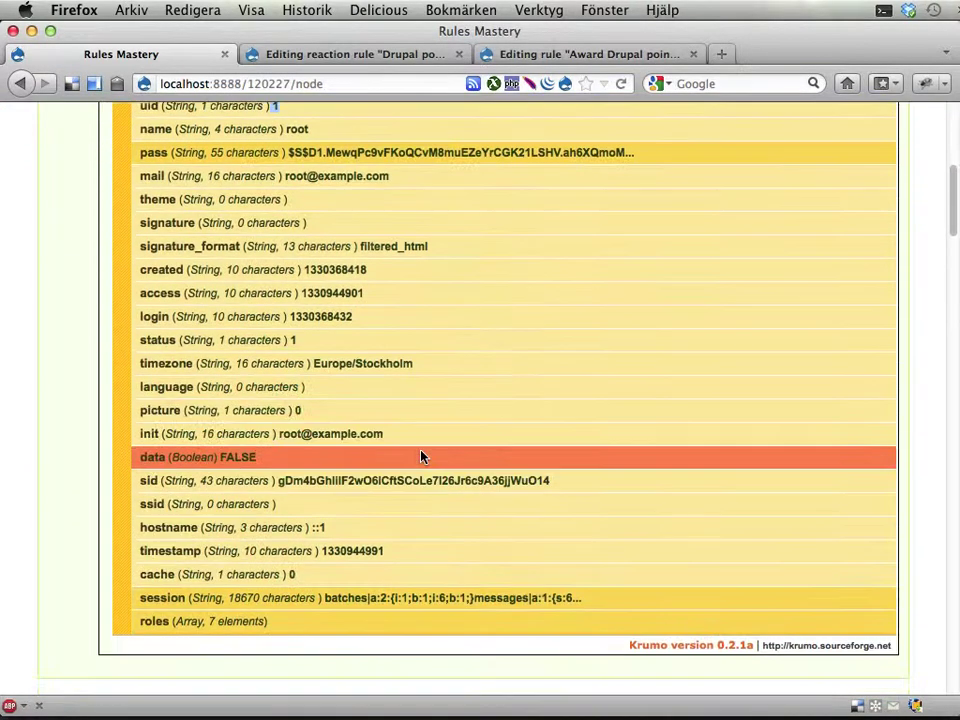
scroll(420, 456, "up", 1)
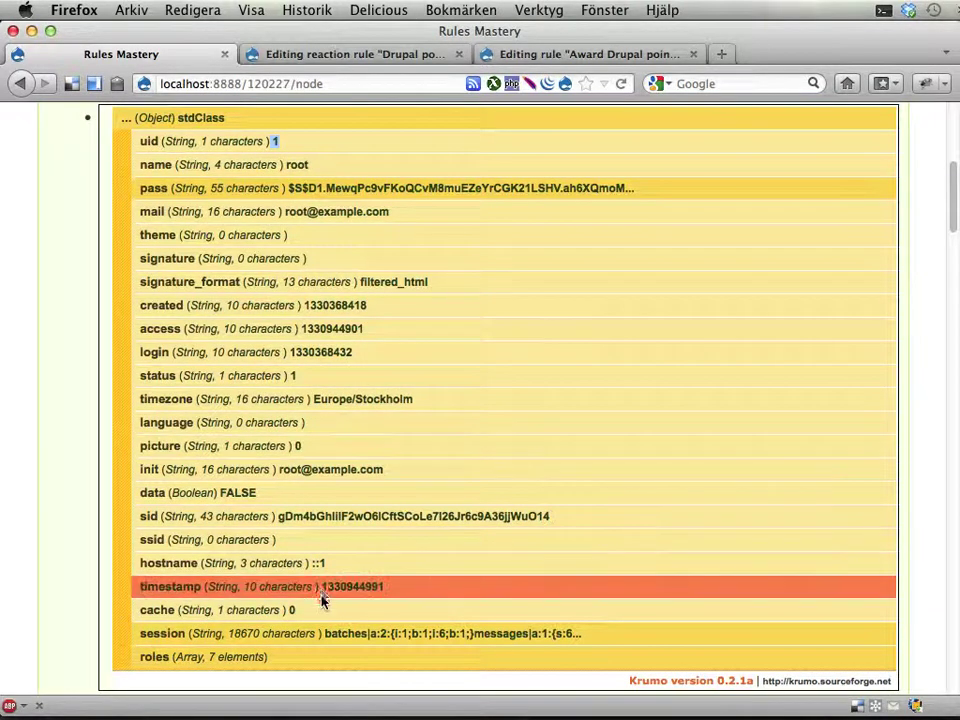
scroll(322, 596, "up", 3)
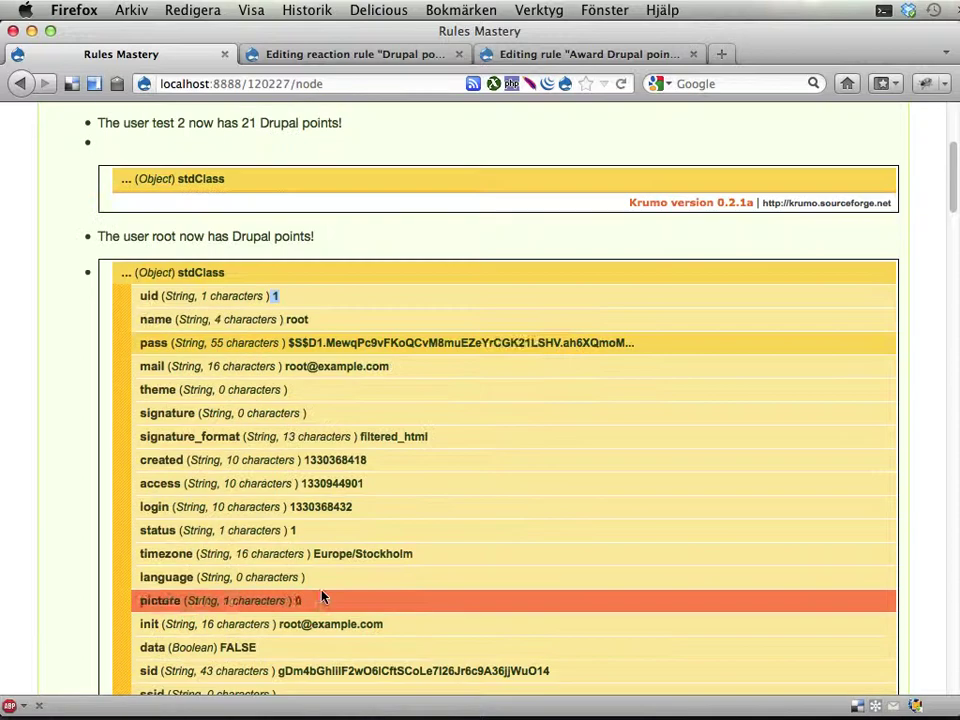
- Inspect field_user_drupalpoints in the second account dump, and collapse the dump again
left_click(358, 187)
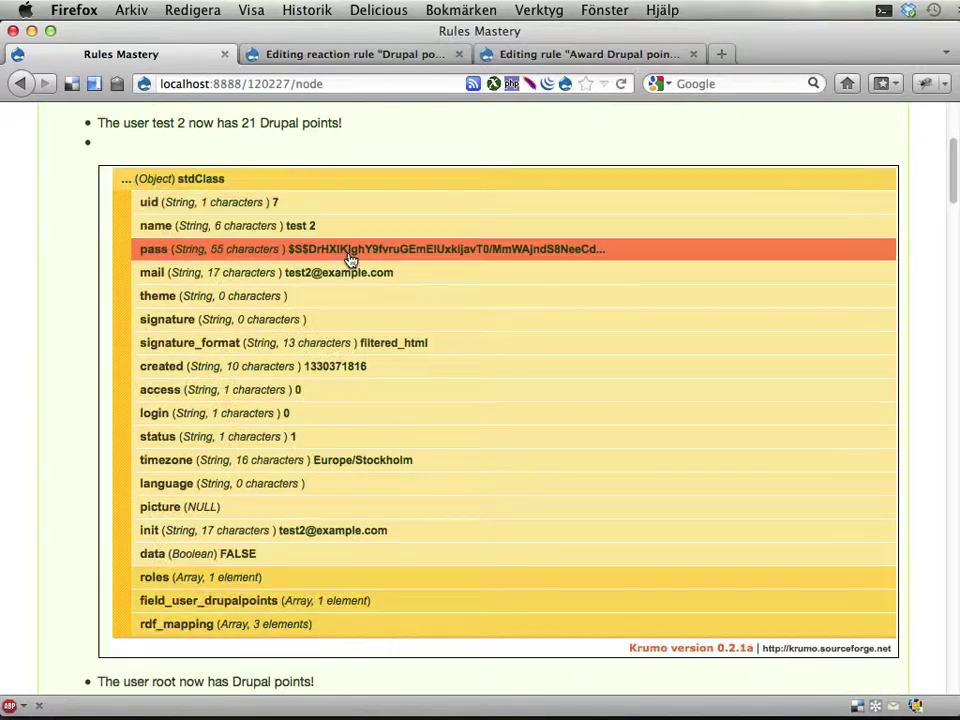
scroll(400, 300, "down", 2)
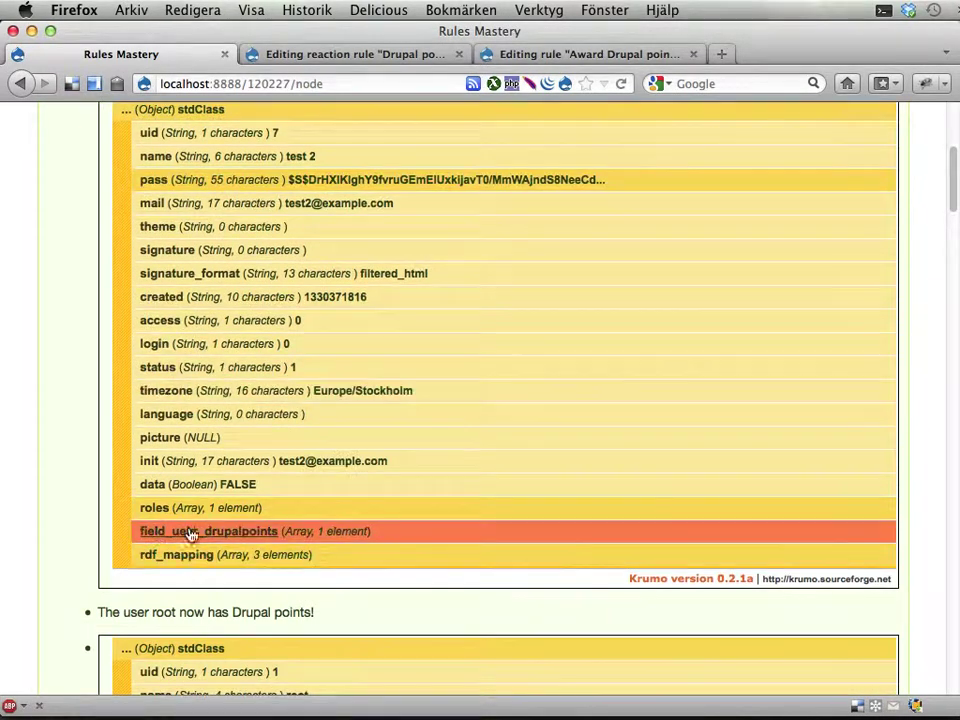
left_click(222, 538)
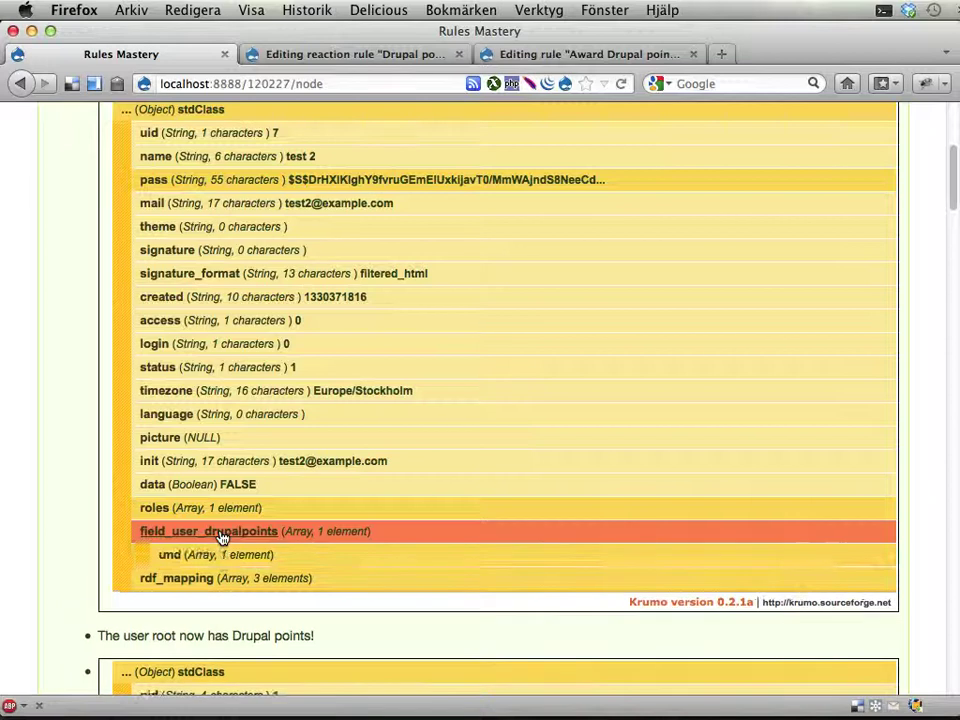
left_click(223, 538)
left_click(320, 118)
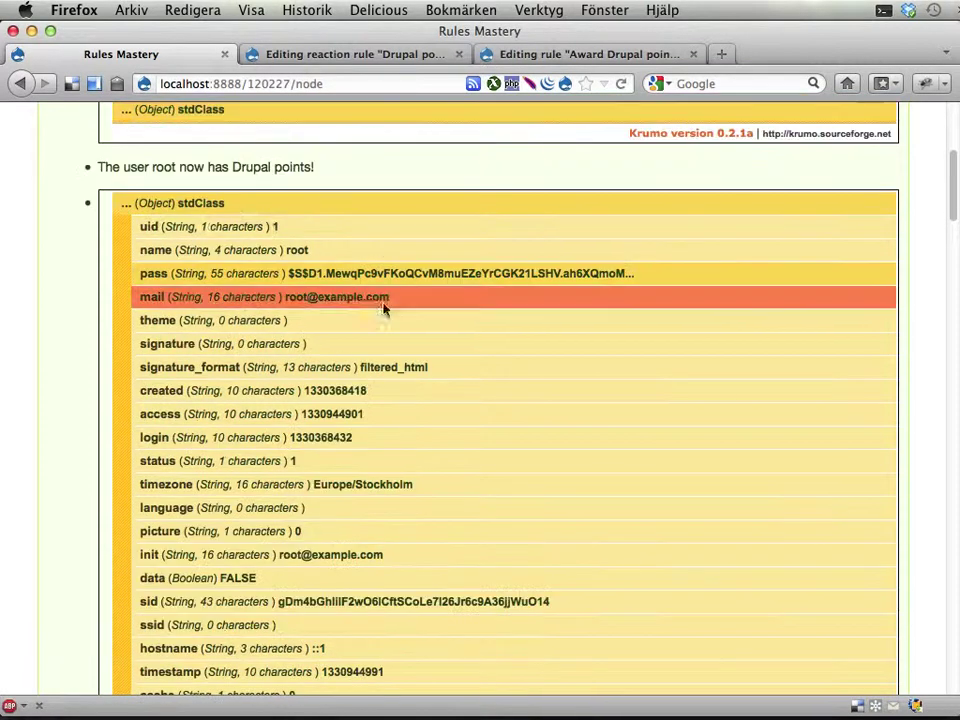
- Check the third account dump for the field_user_drupalpoints field and collapse the dump
scroll(377, 394, "down", 3)
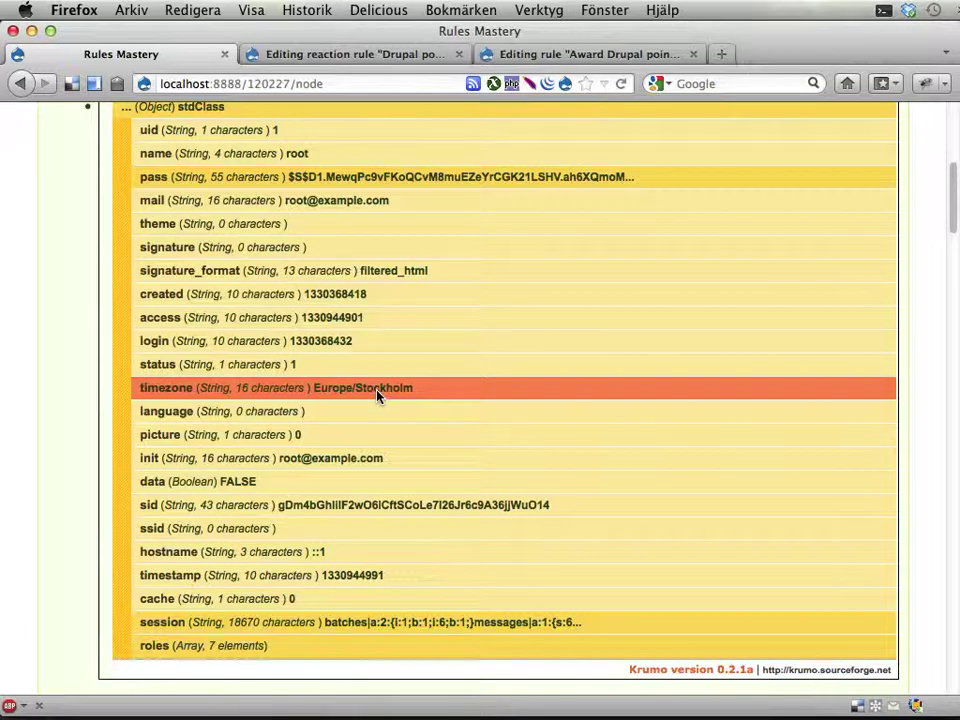
scroll(377, 394, "up", 1)
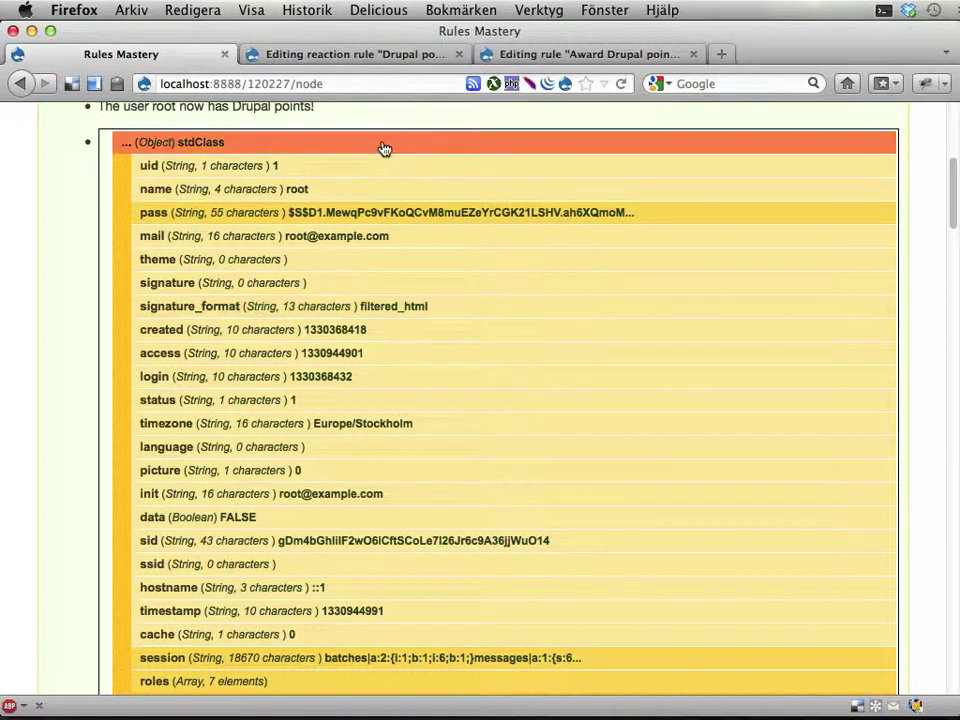
left_click(384, 149)
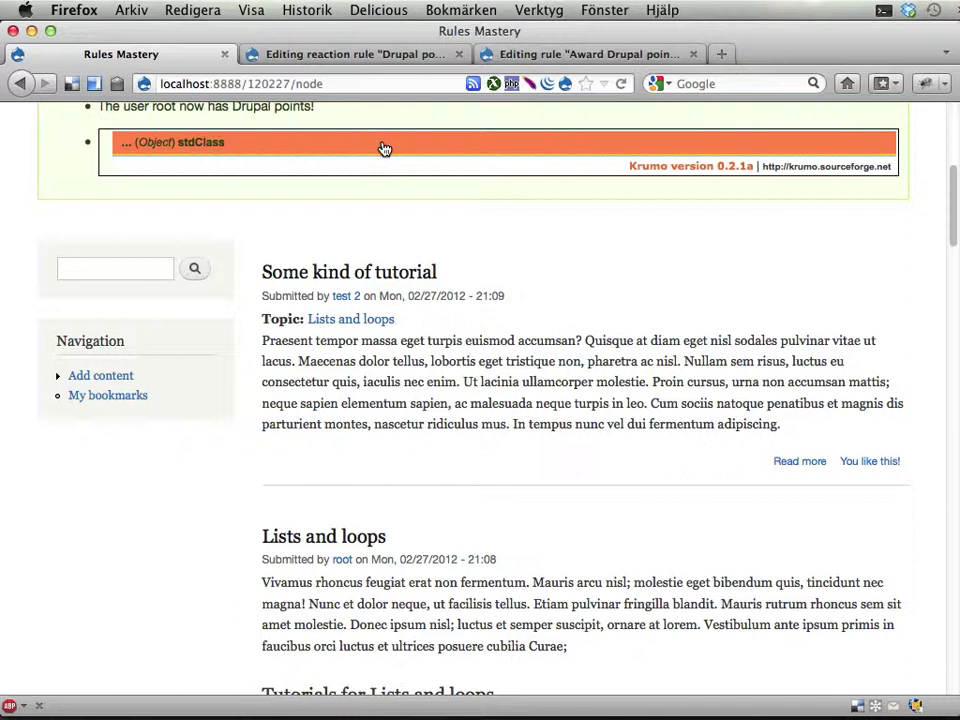
scroll(381, 283, "up", 5)
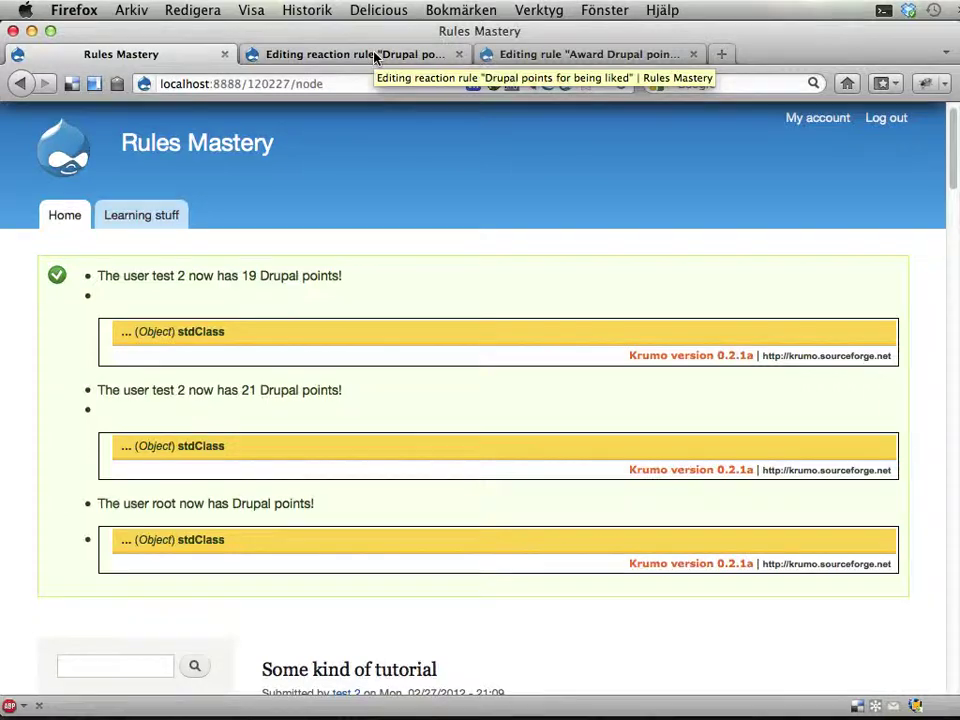
- Add a Fetch entity by id action to the "Drupal points for being liked" reaction rule, with User as the entity type
left_click(375, 57)
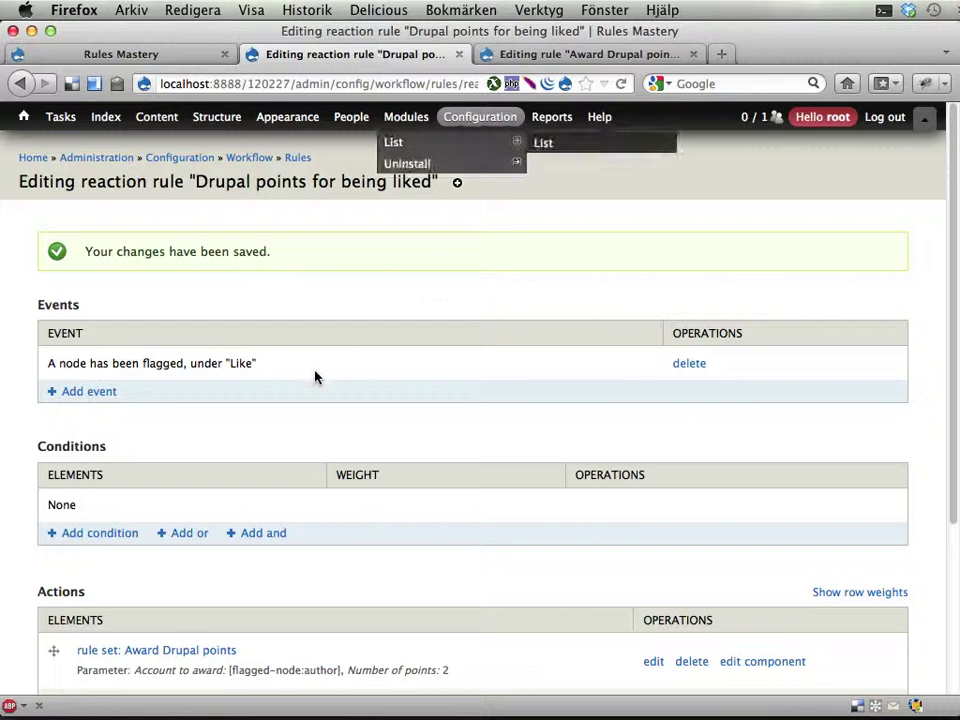
scroll(315, 377, "down", 1)
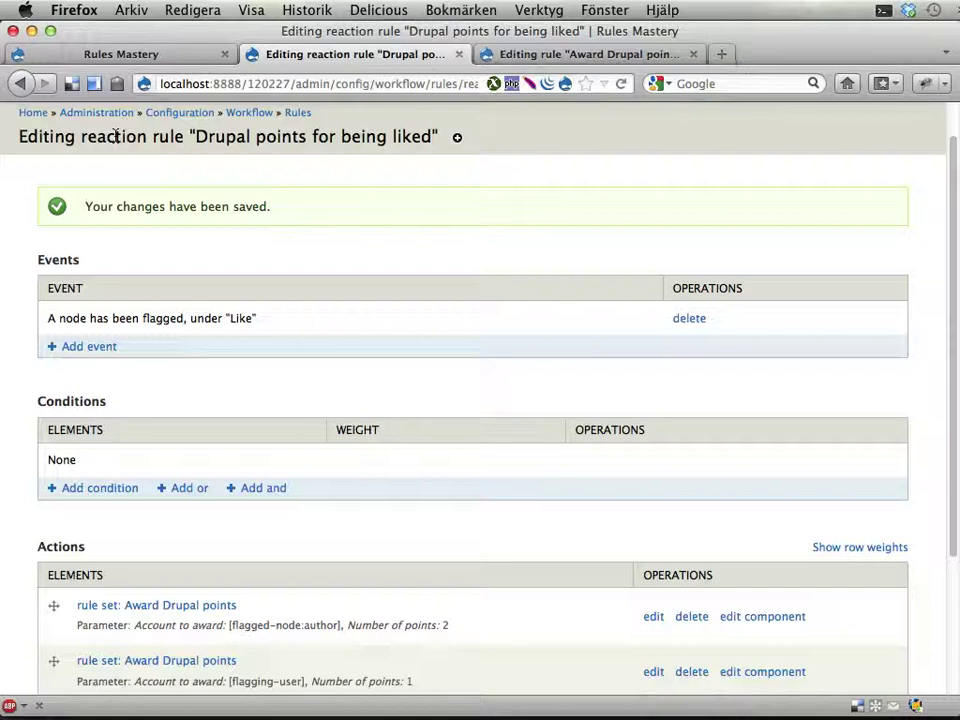
left_click_drag(116, 136, 392, 137)
scroll(362, 208, "down", 5)
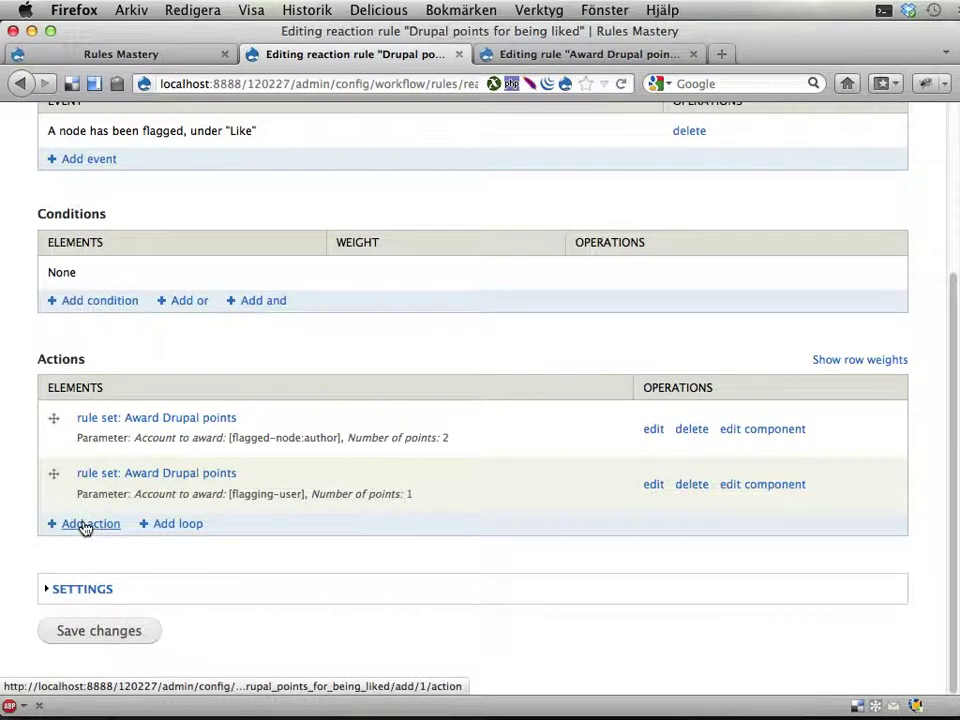
left_click(85, 526)
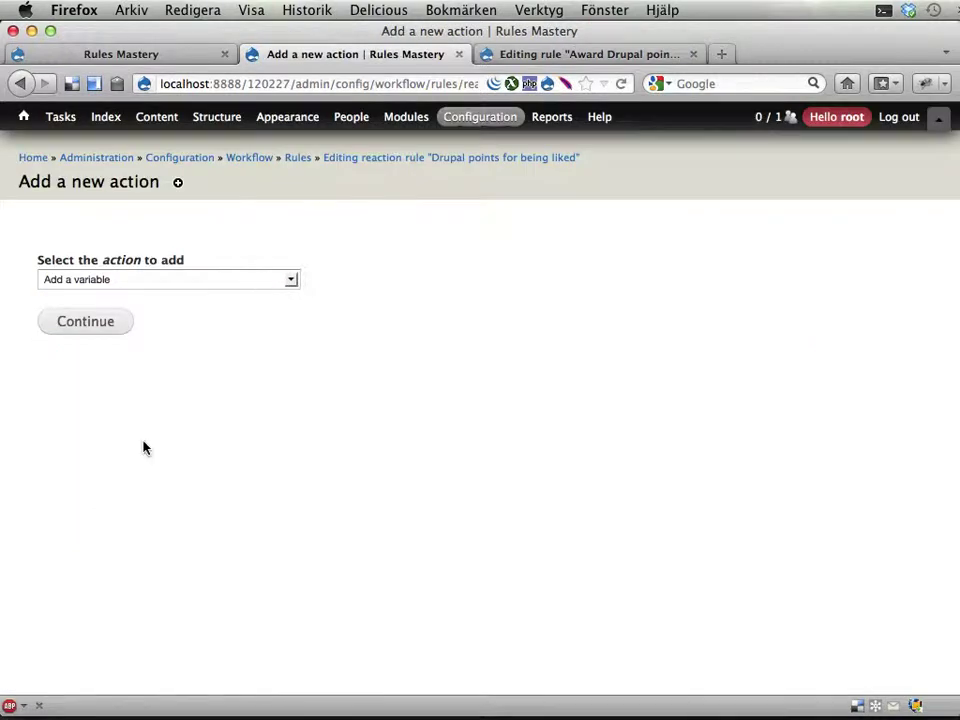
left_click(268, 284)
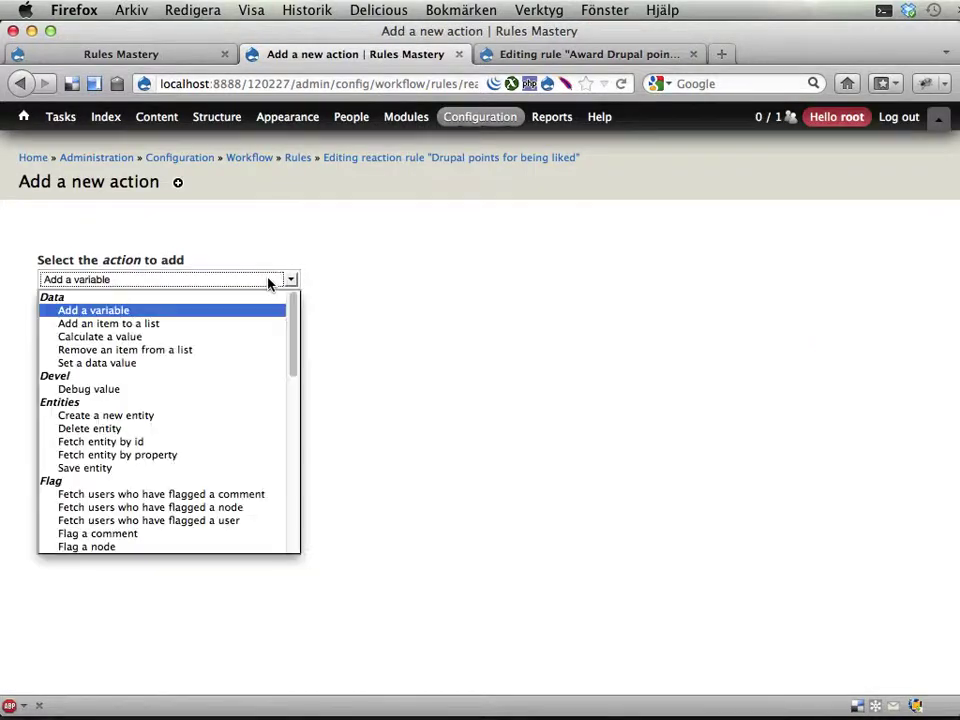
left_click(95, 450)
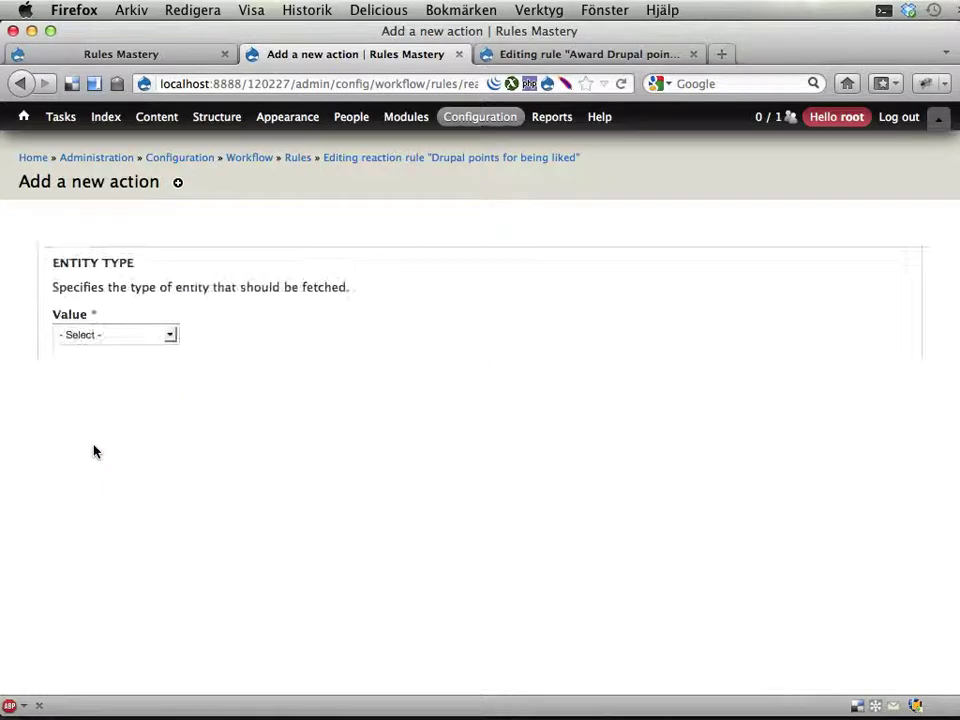
left_click(166, 332)
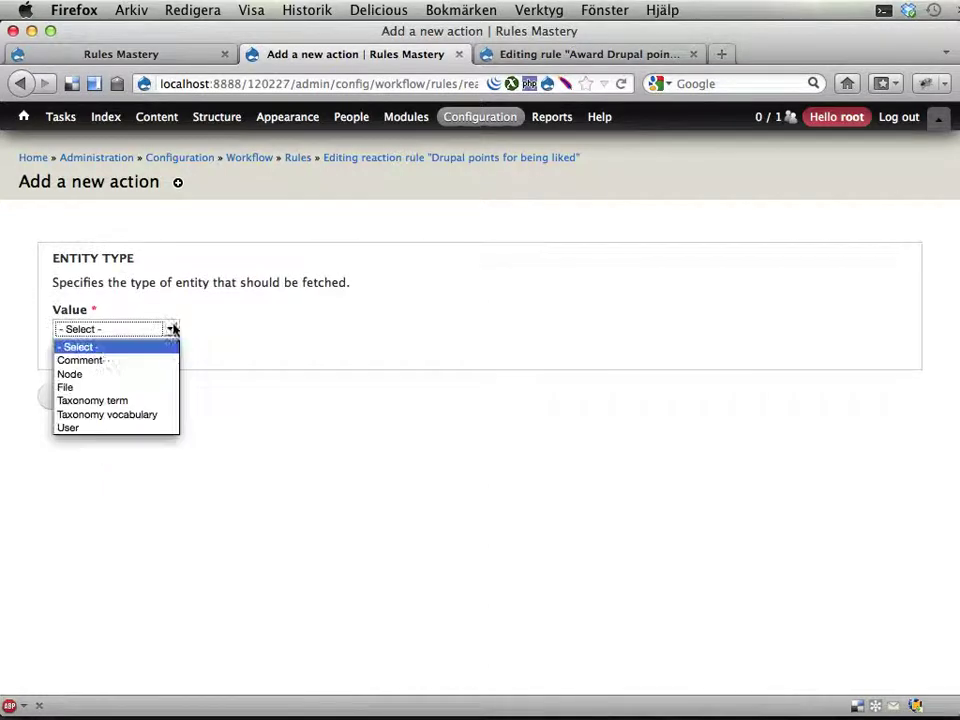
left_click(80, 432)
left_click(86, 396)
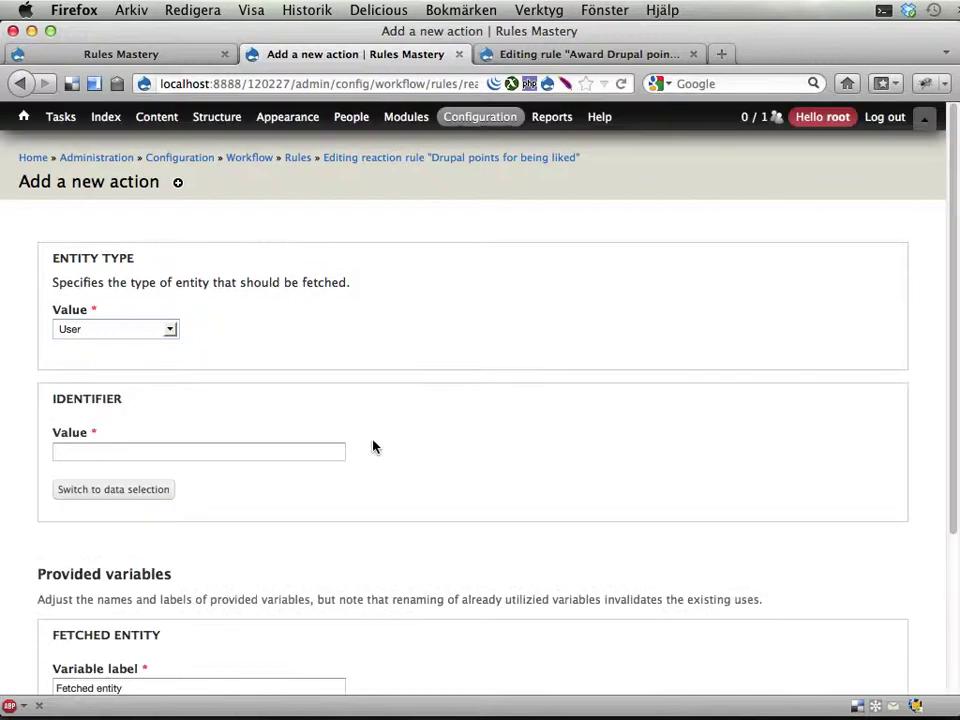
- Switch the identifier to data selection and set it to flagging-user:uid
left_click(132, 493)
left_click(186, 457)
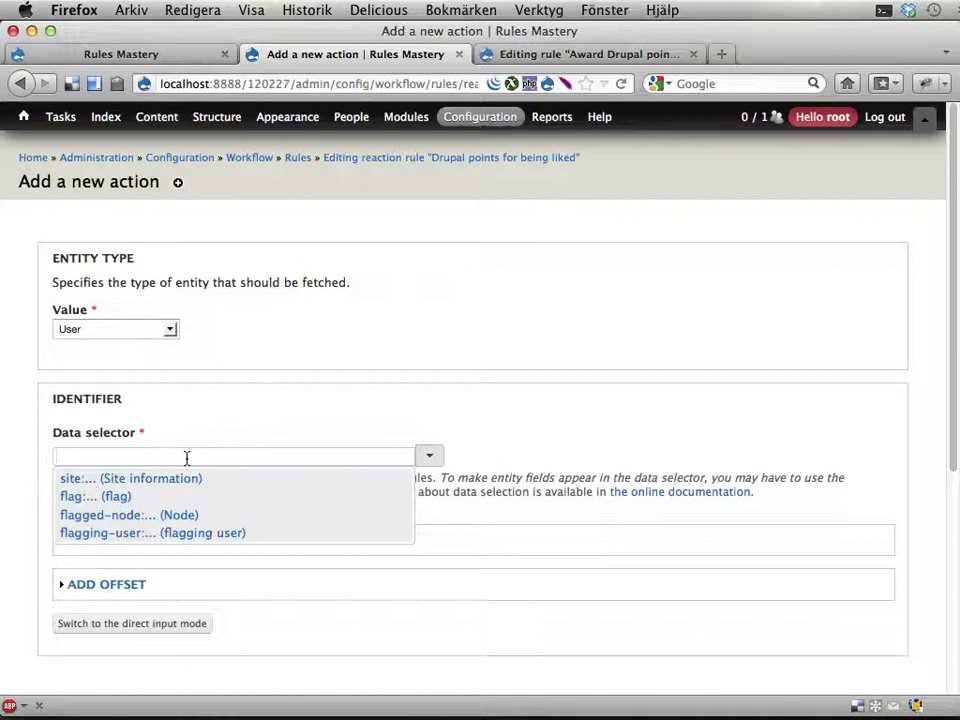
left_click(110, 533)
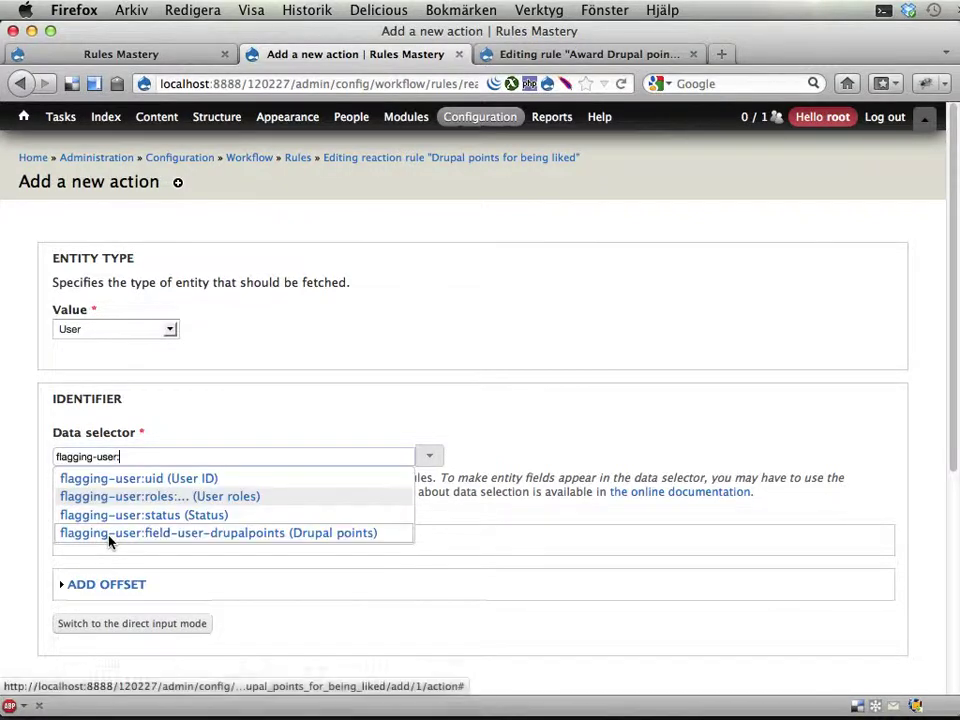
left_click(167, 481)
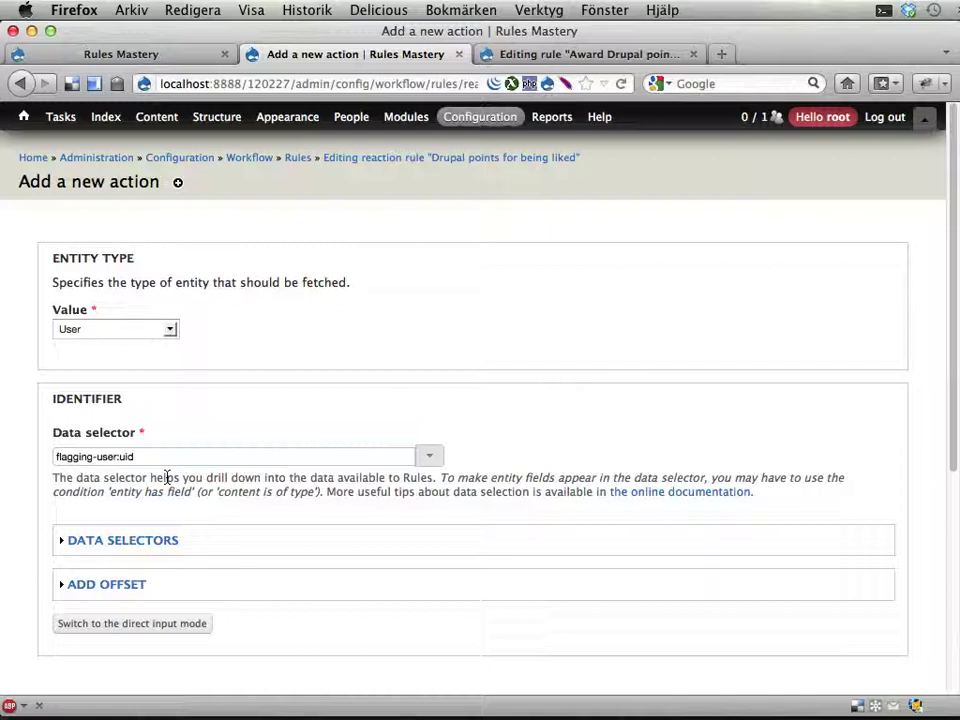
- Label the fetched entity variable "Full user object", name it flagger_full, and save the action
scroll(220, 505, "down", 2)
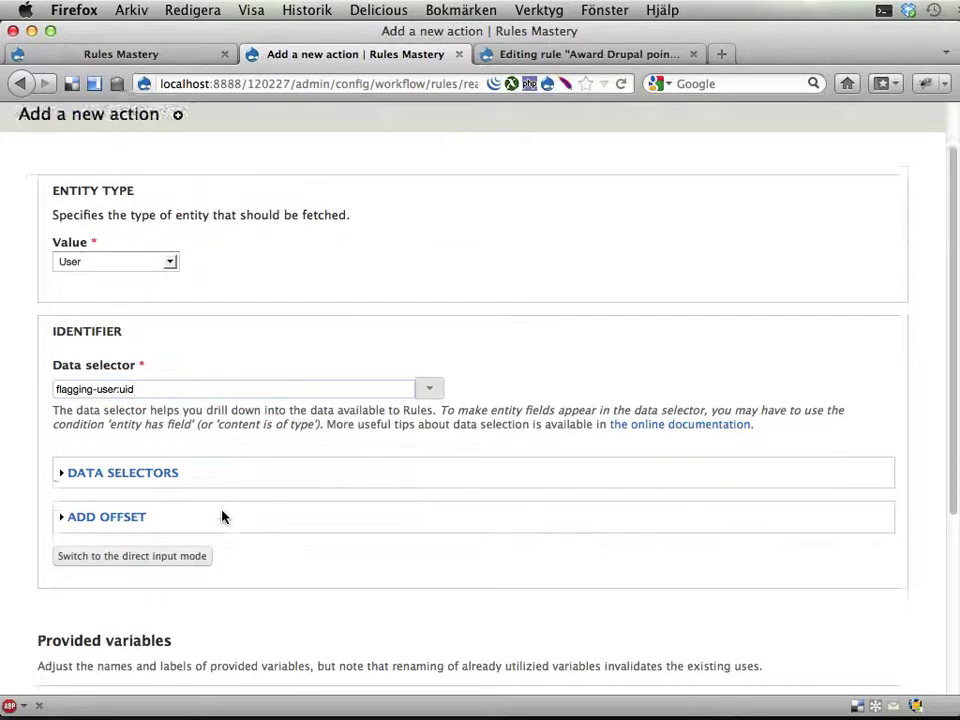
scroll(222, 516, "down", 1)
scroll(222, 516, "down", 5)
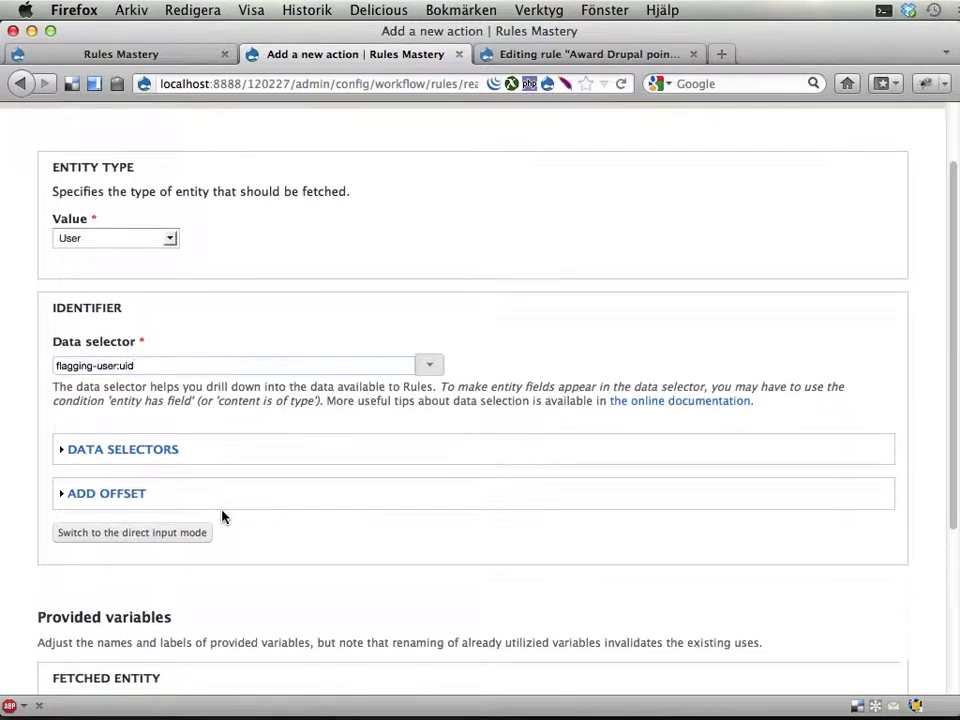
triple_click(225, 477)
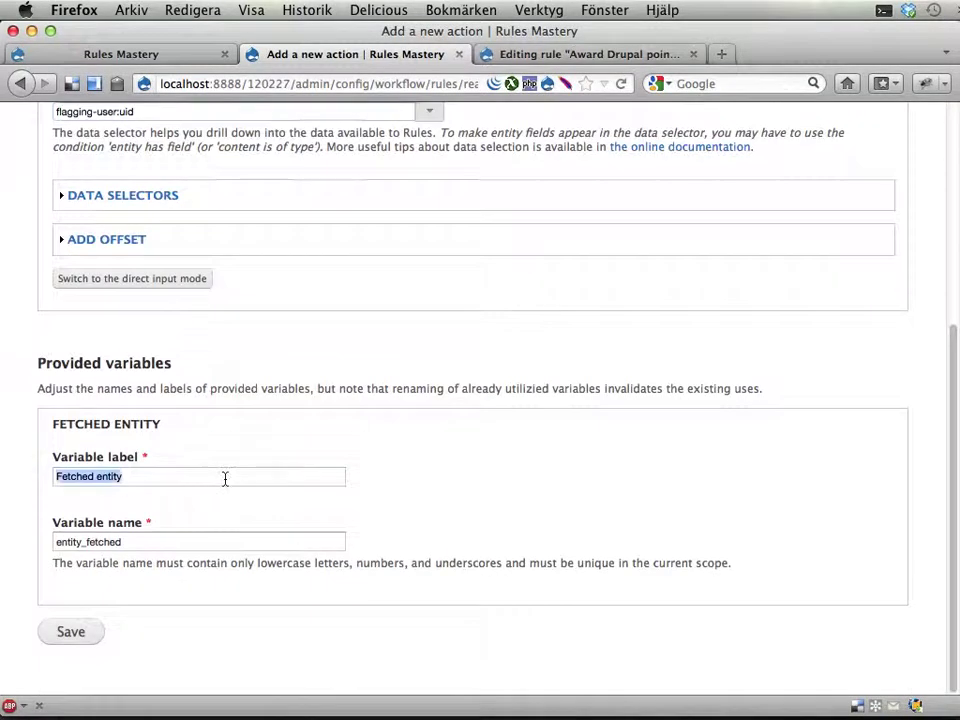
type("f")
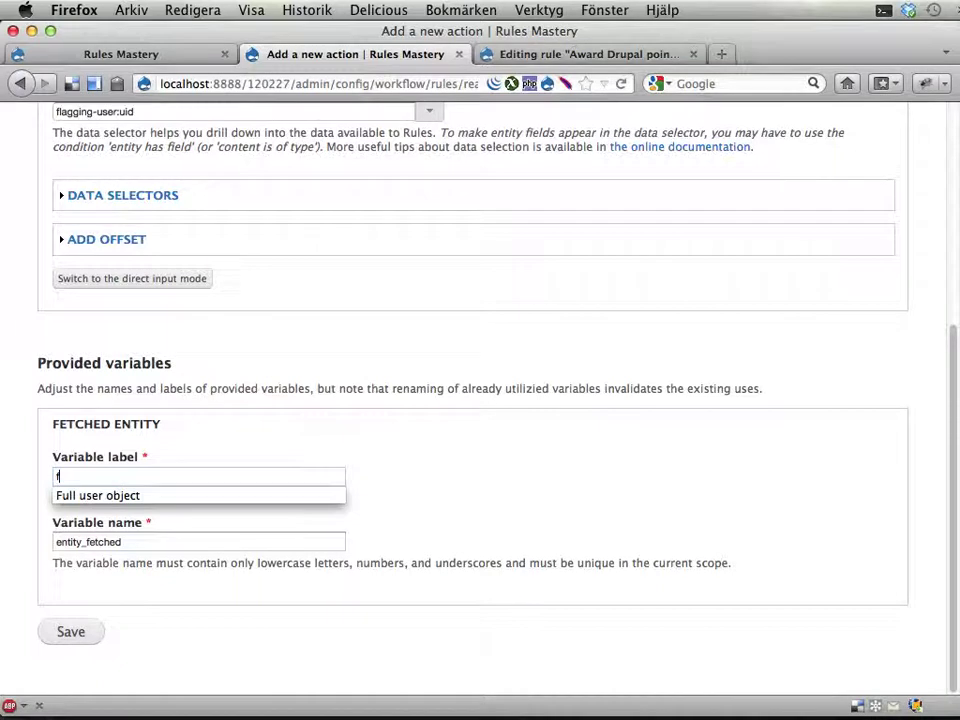
key("Down")
key("Tab")
type("f")
key("Down")
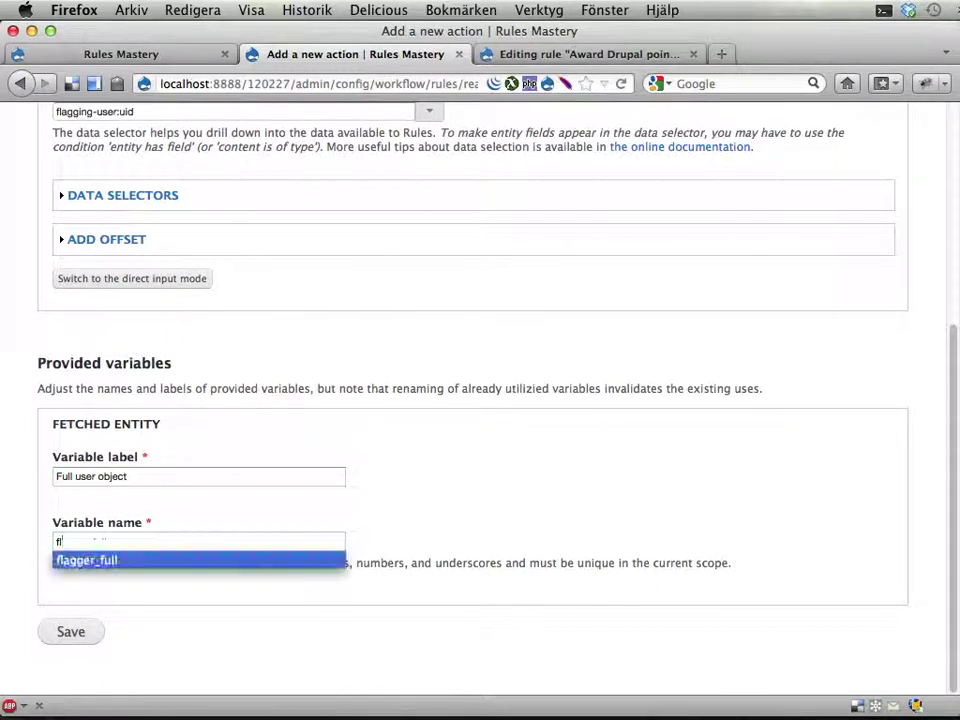
key("Return")
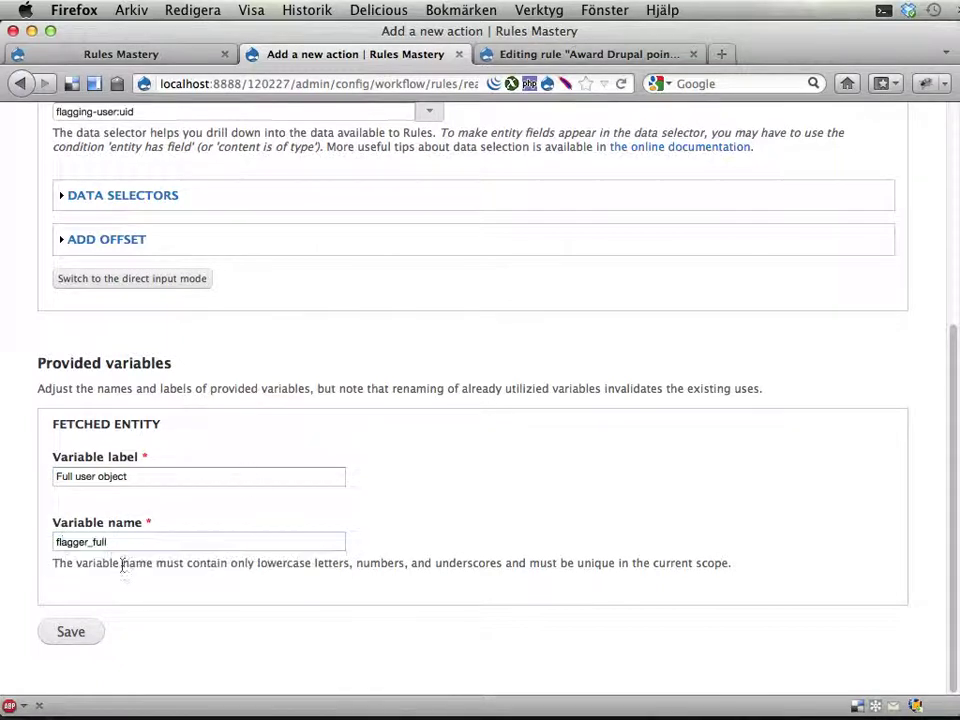
left_click(68, 634)
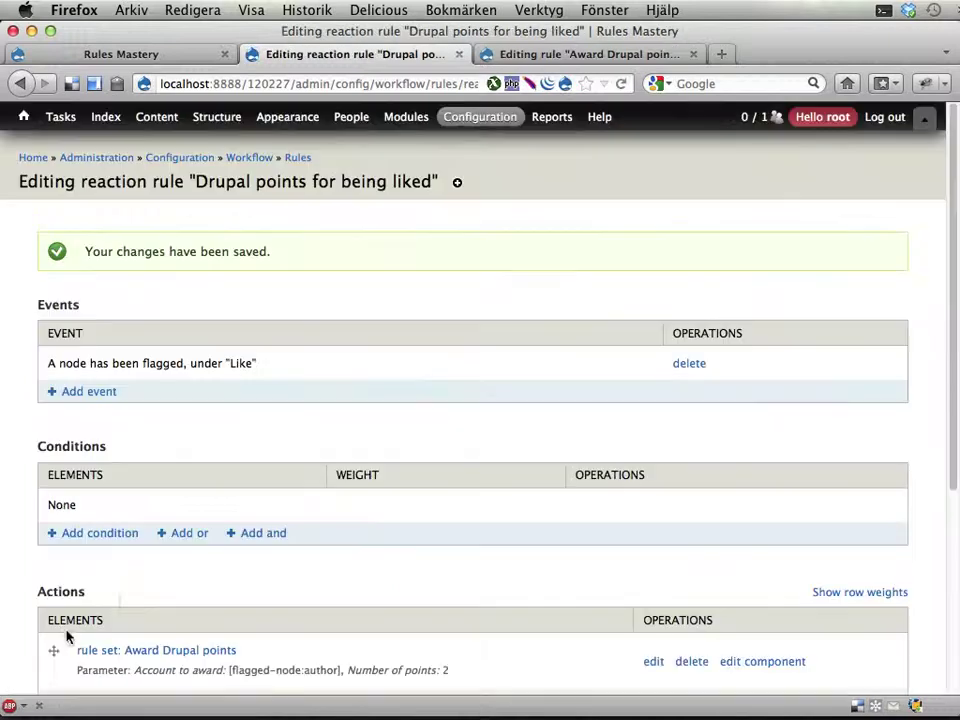
- Move the Fetch entity by id action above both Award Drupal points actions and save the rule
scroll(229, 571, "down", 5)
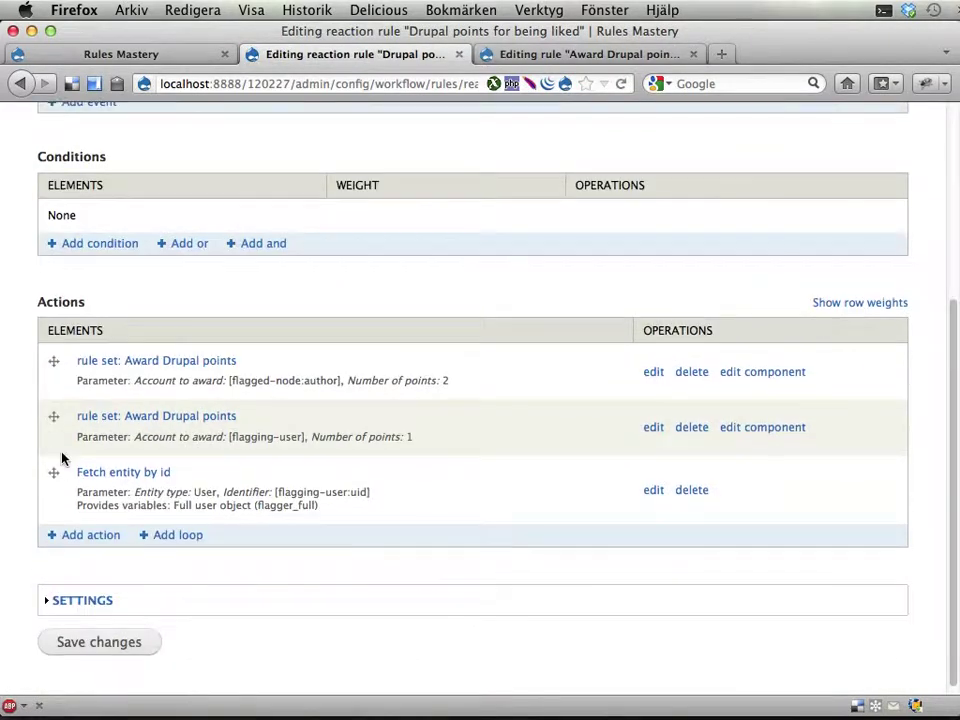
left_click_drag(52, 469, 60, 372)
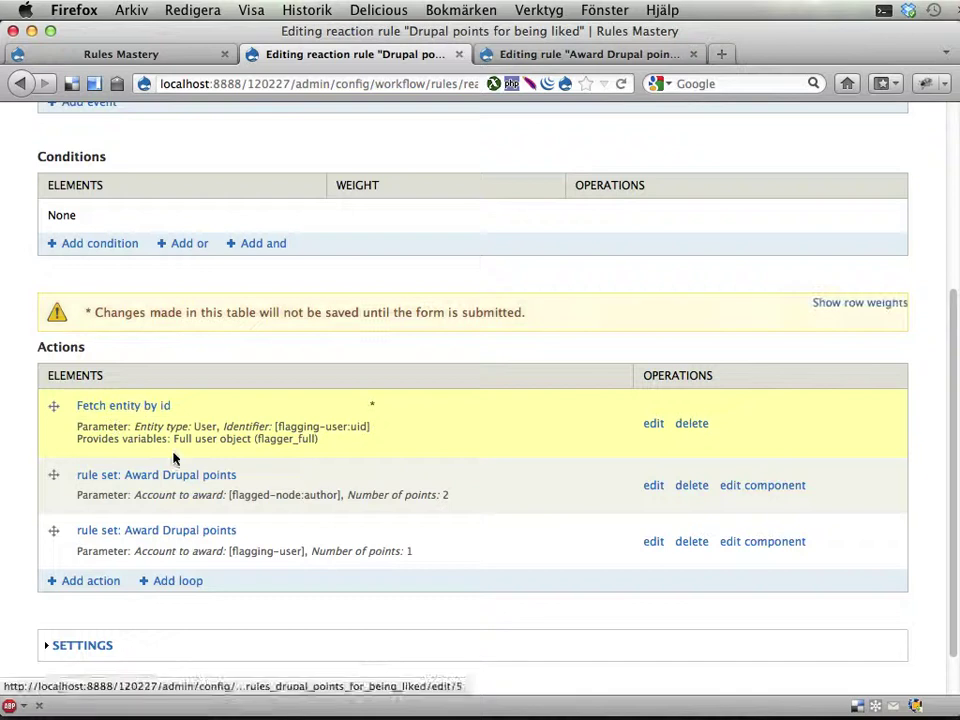
scroll(173, 458, "down", 1)
left_click(122, 631)
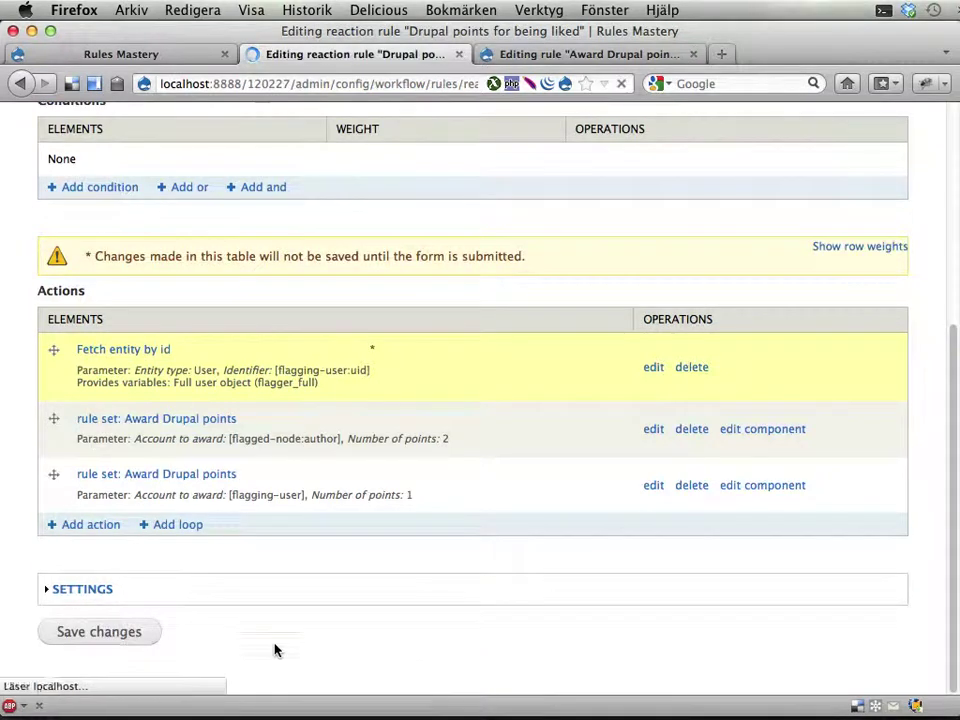
- Set the account to award in the 1-point Award Drupal points action to flagger-full and save it
scroll(275, 650, "down", 4)
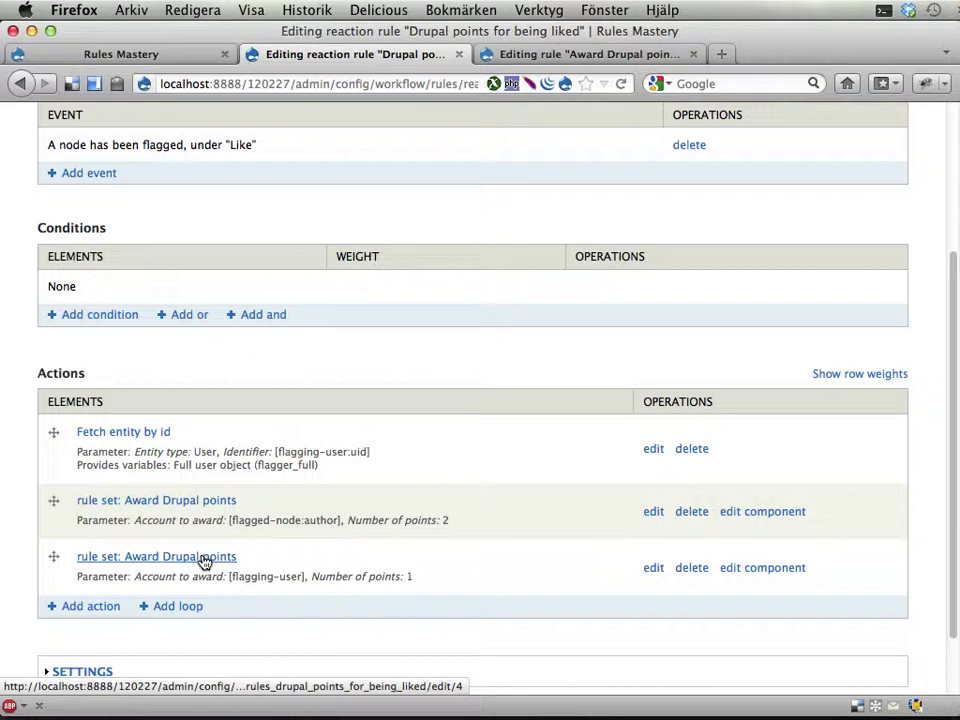
left_click(204, 560)
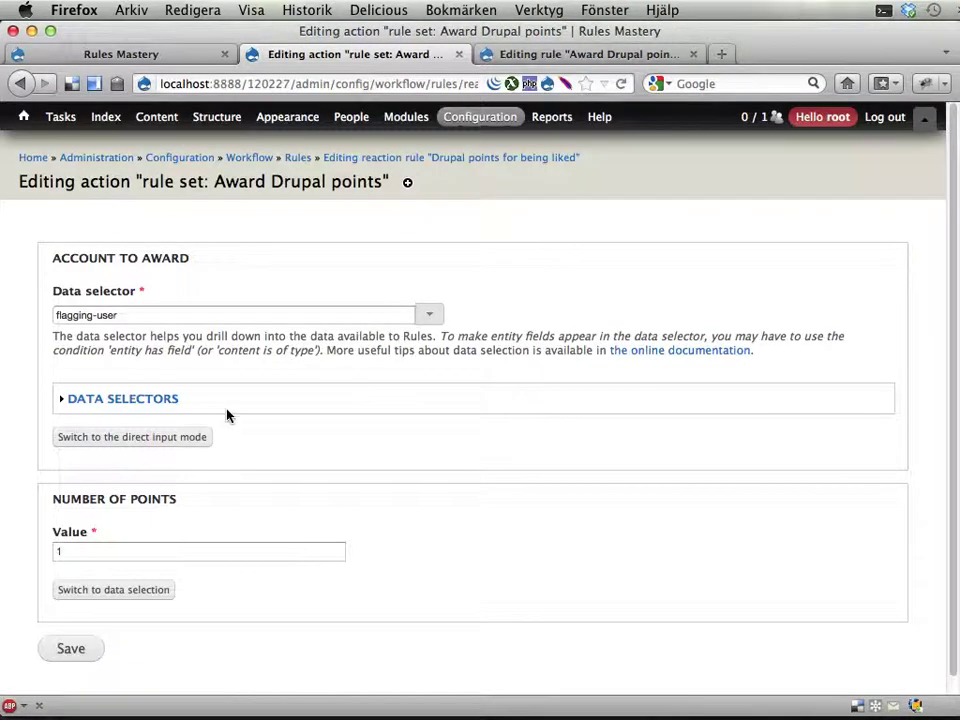
left_click(433, 315)
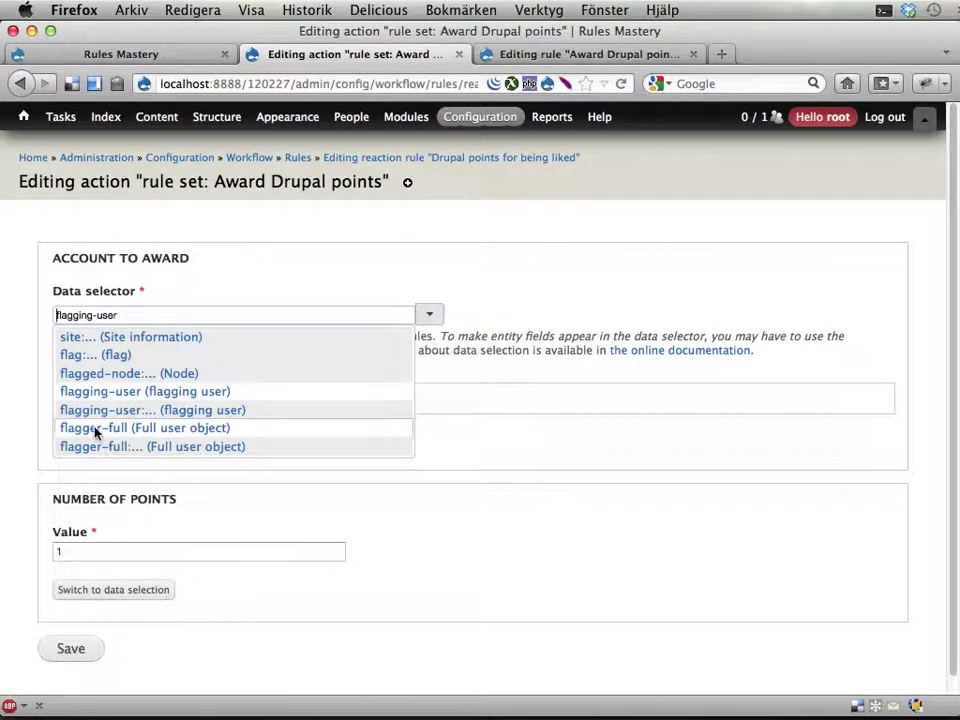
left_click(96, 432)
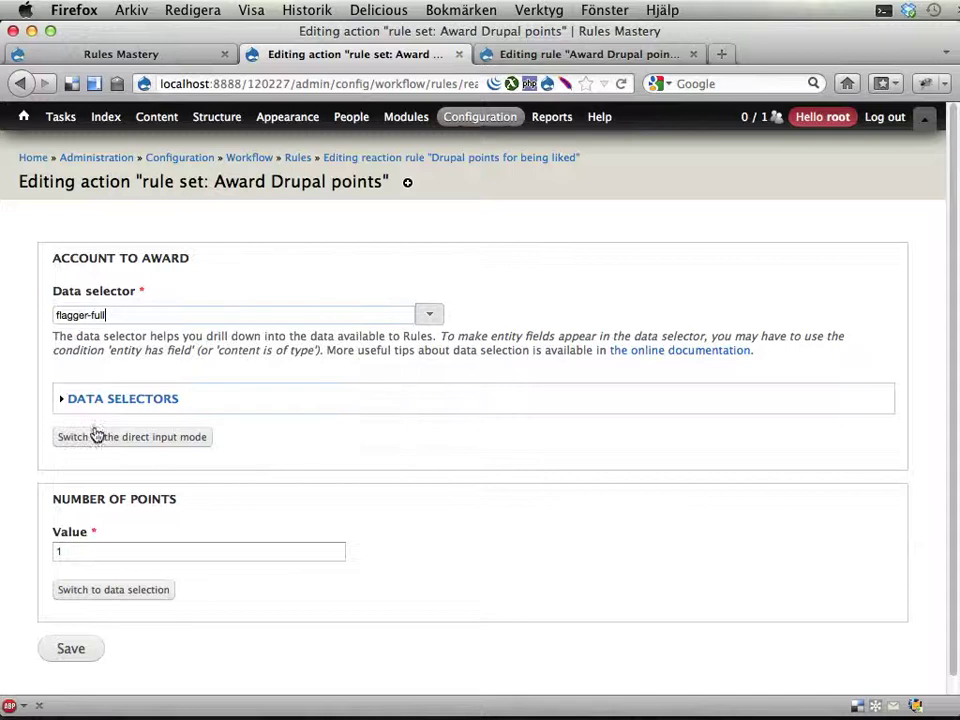
left_click(73, 651)
scroll(111, 651, "down", 5)
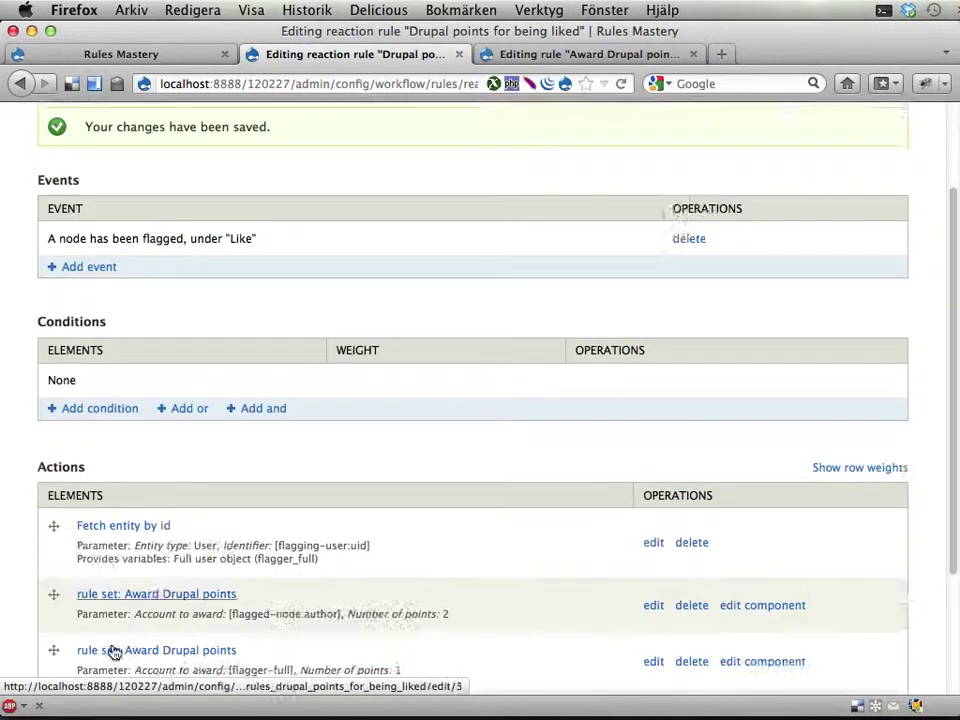
- Delete the Debug value action from the Award Drupal points rule and confirm the deletion
left_click(176, 54)
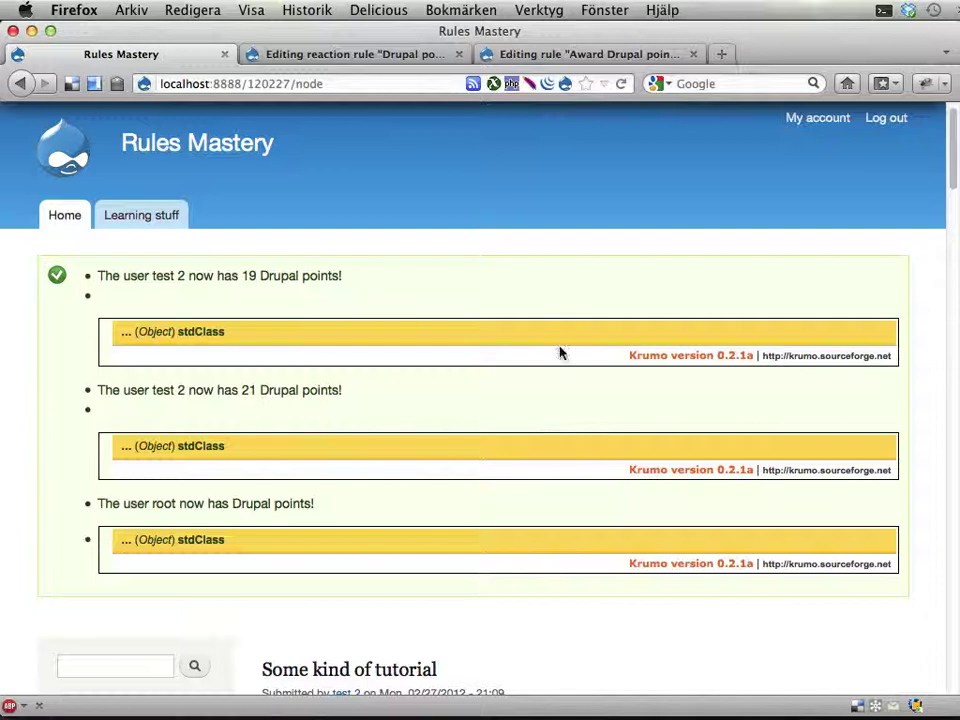
left_click(563, 53)
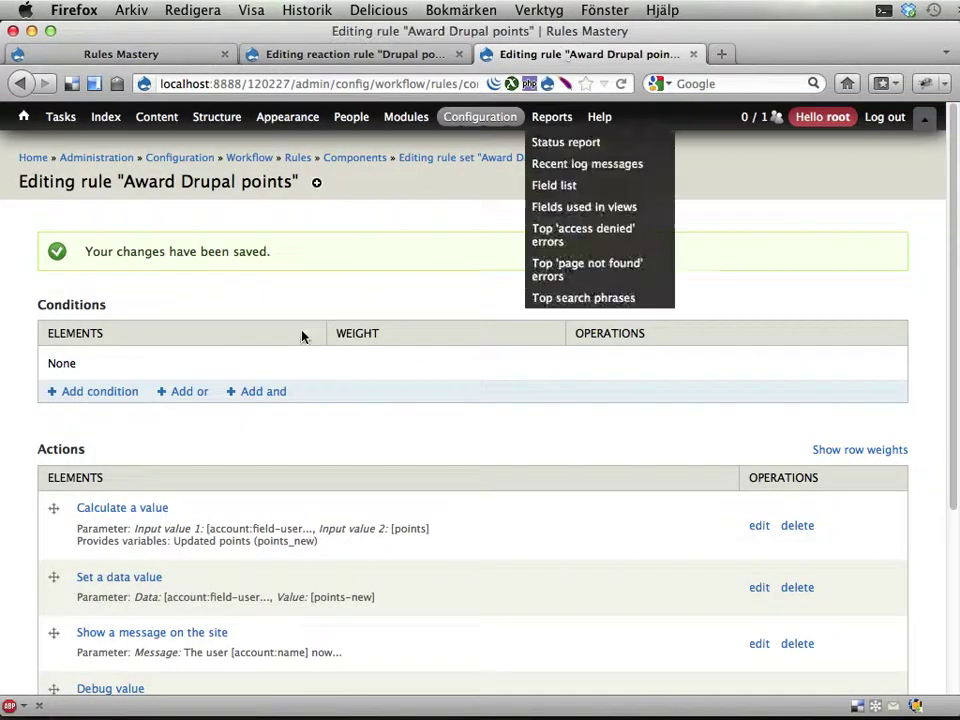
scroll(301, 336, "down", 5)
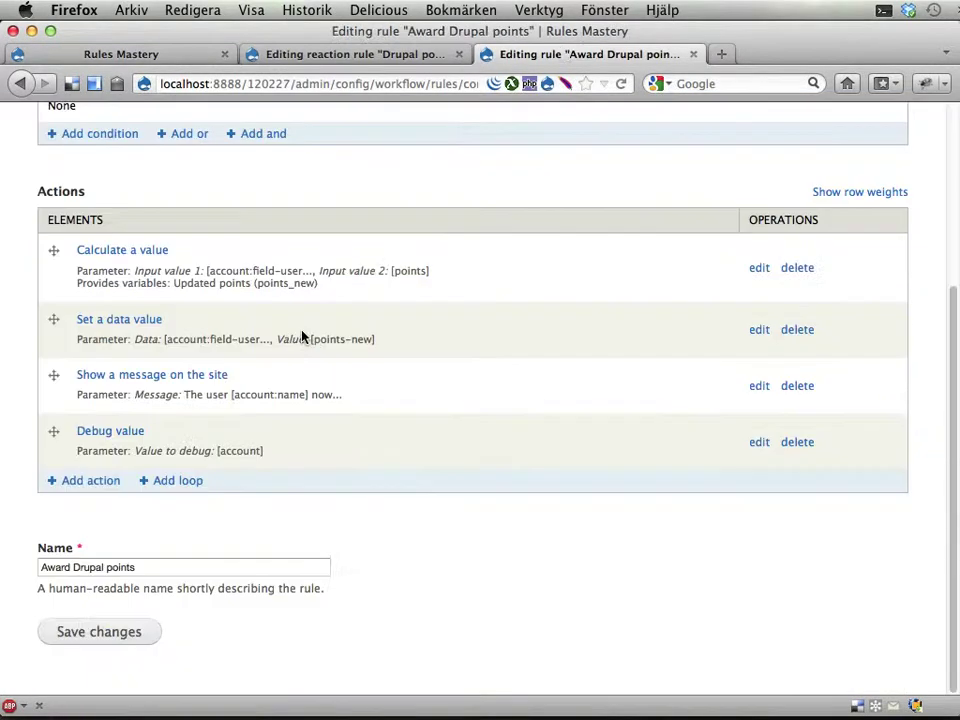
left_click(800, 446)
left_click(78, 268)
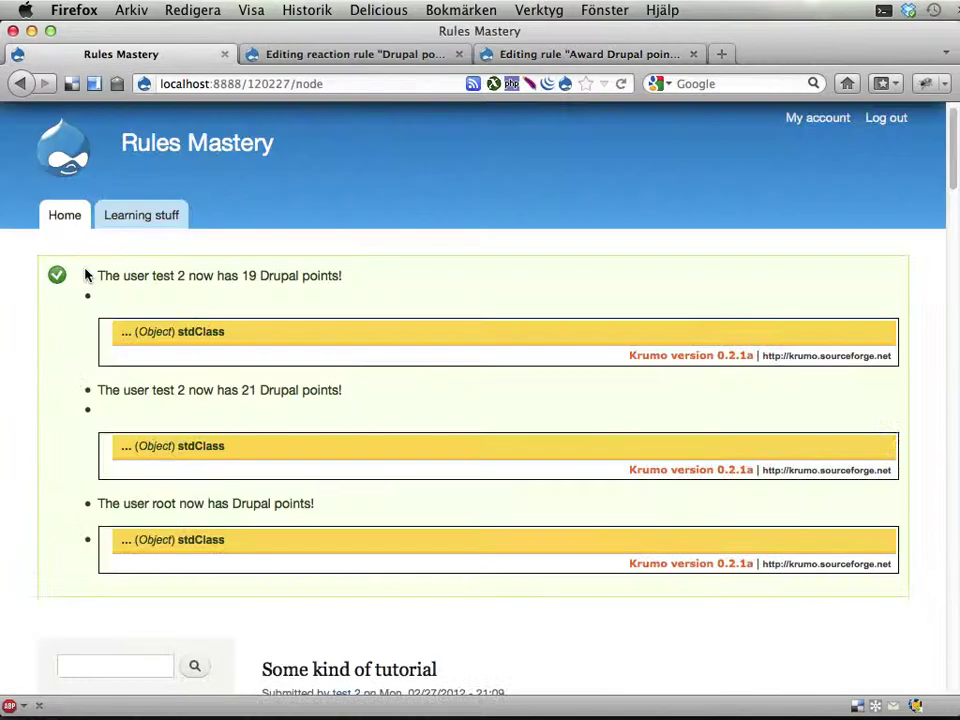
- Reload the site's home page, then unlike and like "Some kind of tutorial" again to test the point awards for both users
key("super+r")
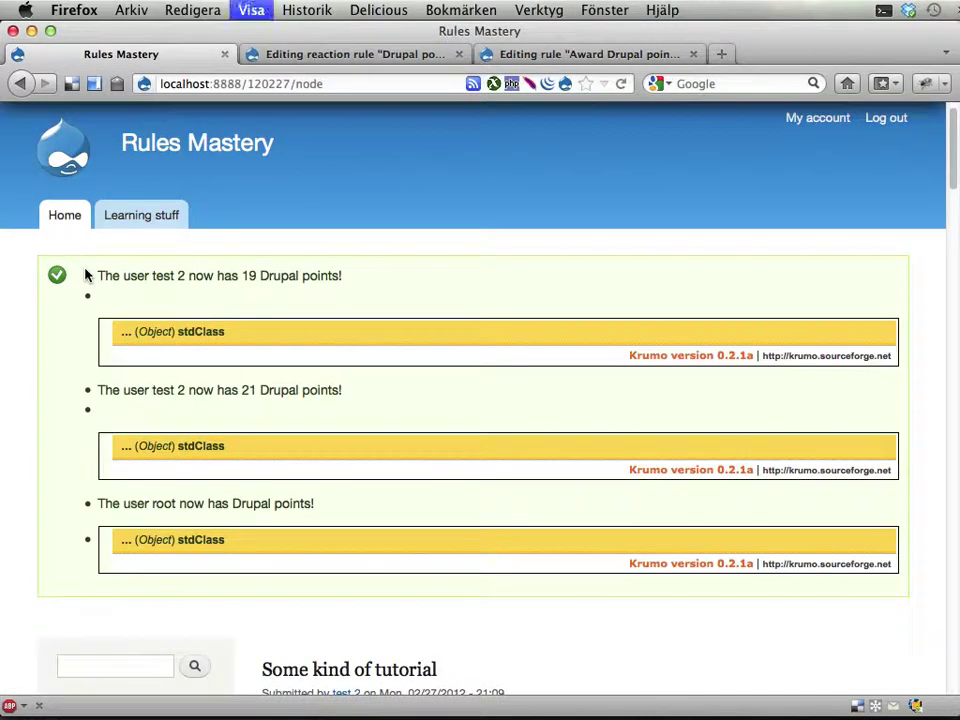
scroll(482, 357, "down", 1)
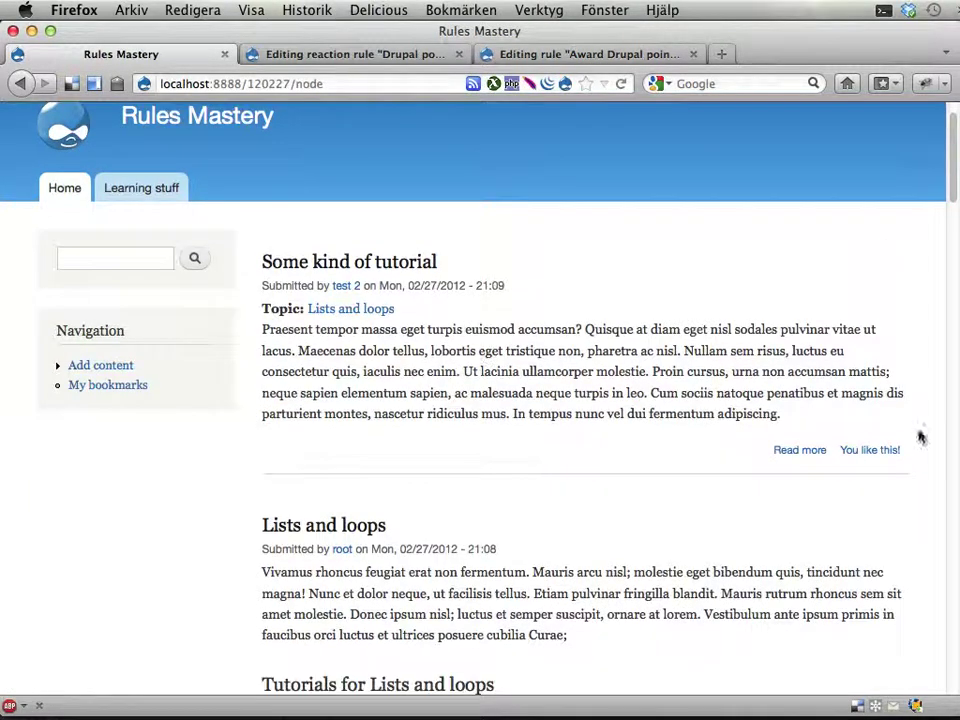
left_click(878, 451)
key("super+r")
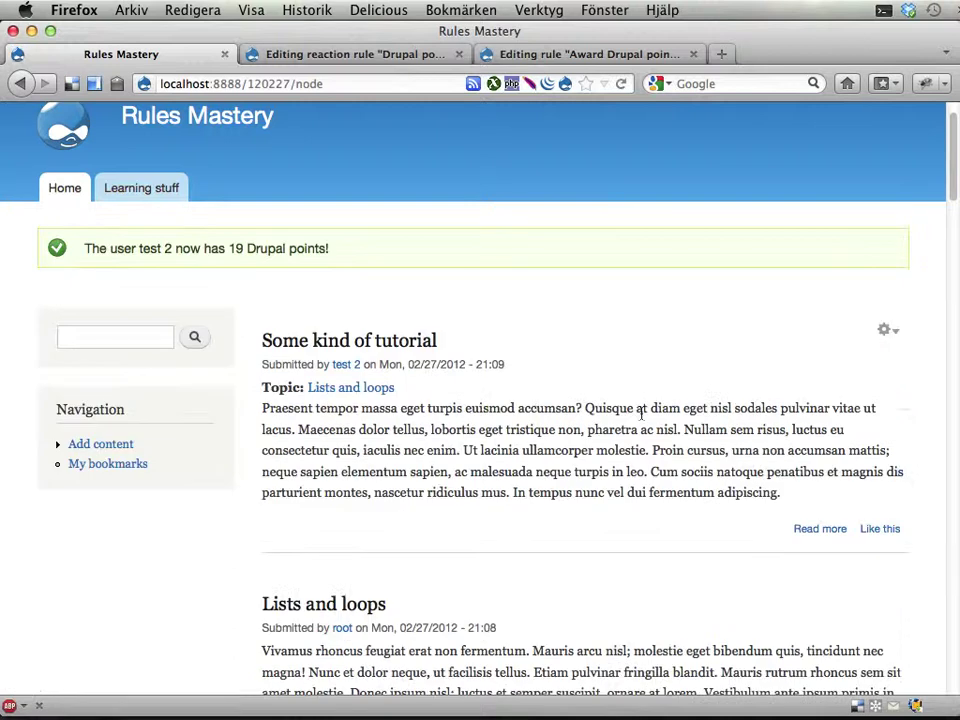
left_click(878, 529)
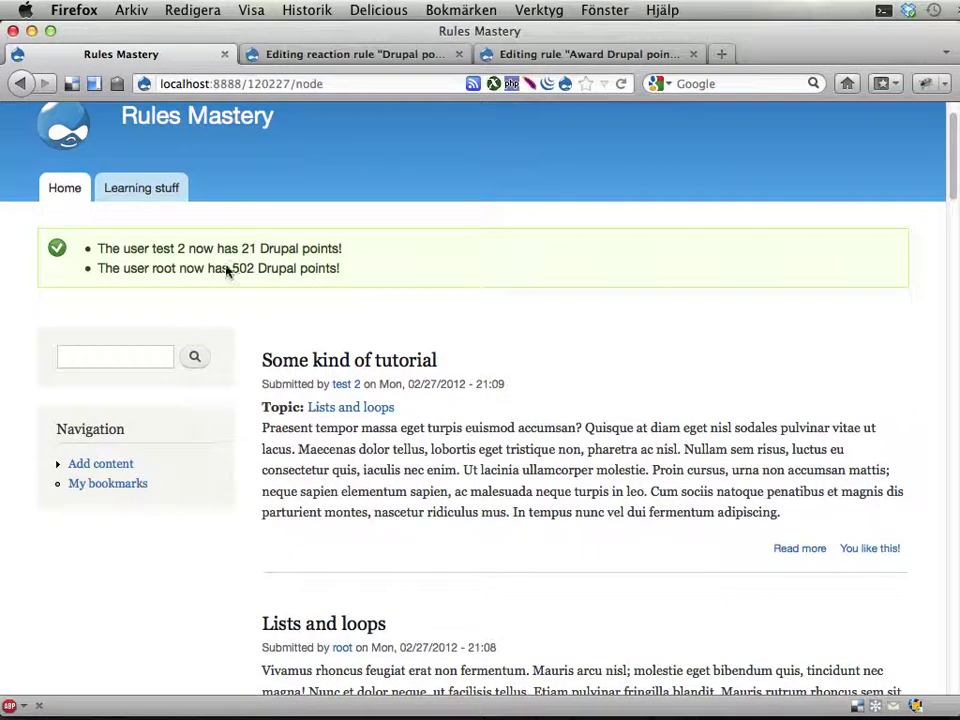
left_click_drag(141, 268, 330, 268)
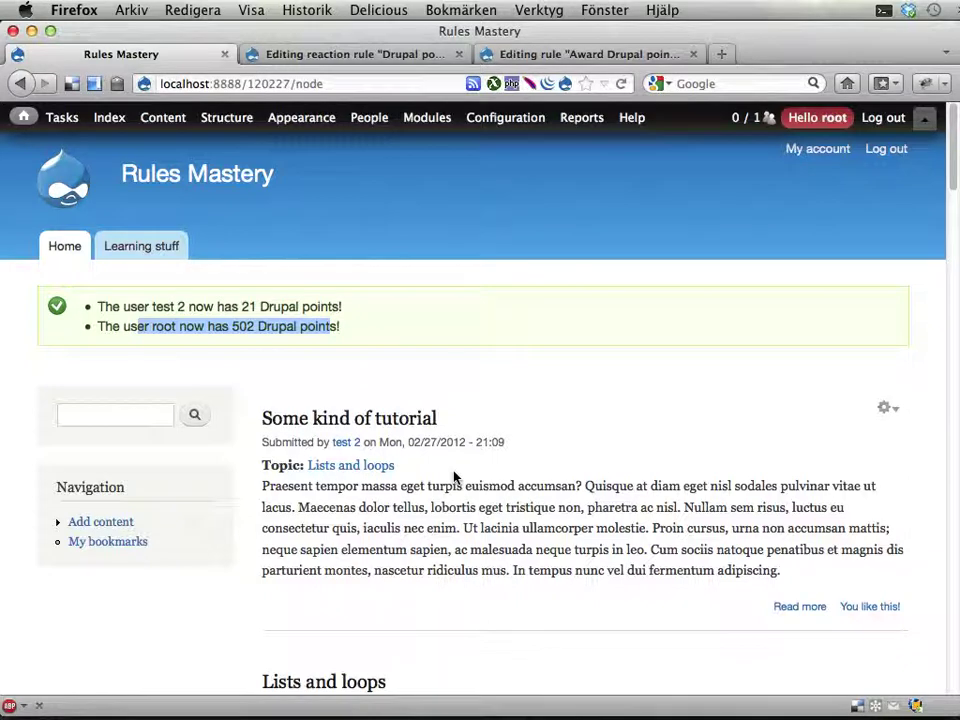
- Review the Award Drupal points rule and the "Drupal points for being liked" reaction rule, and return to the site's home page
left_click(545, 56)
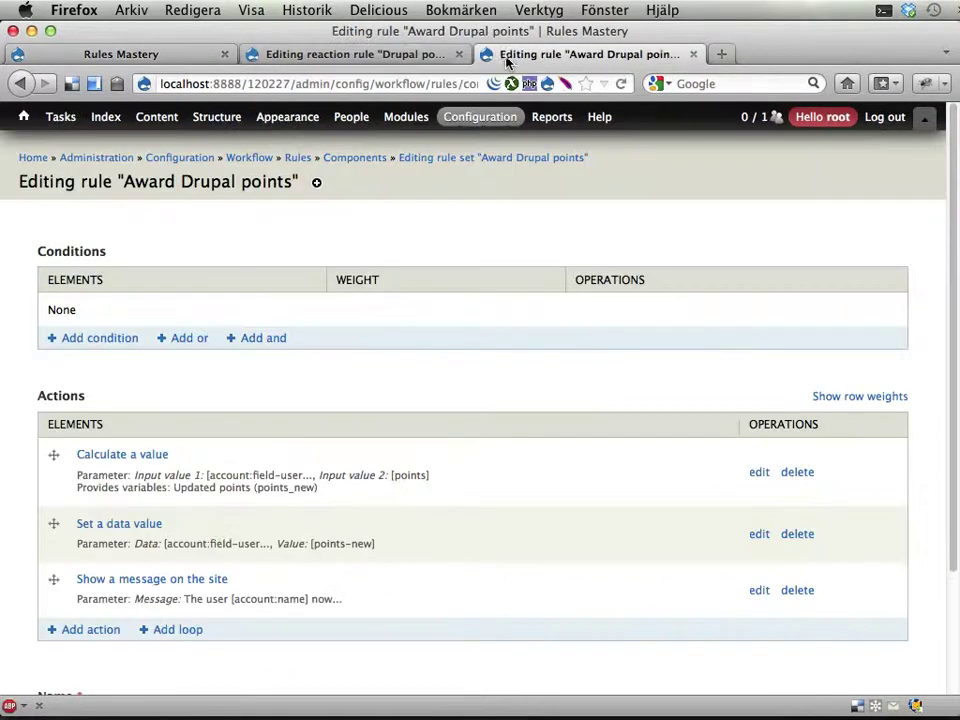
left_click(400, 54)
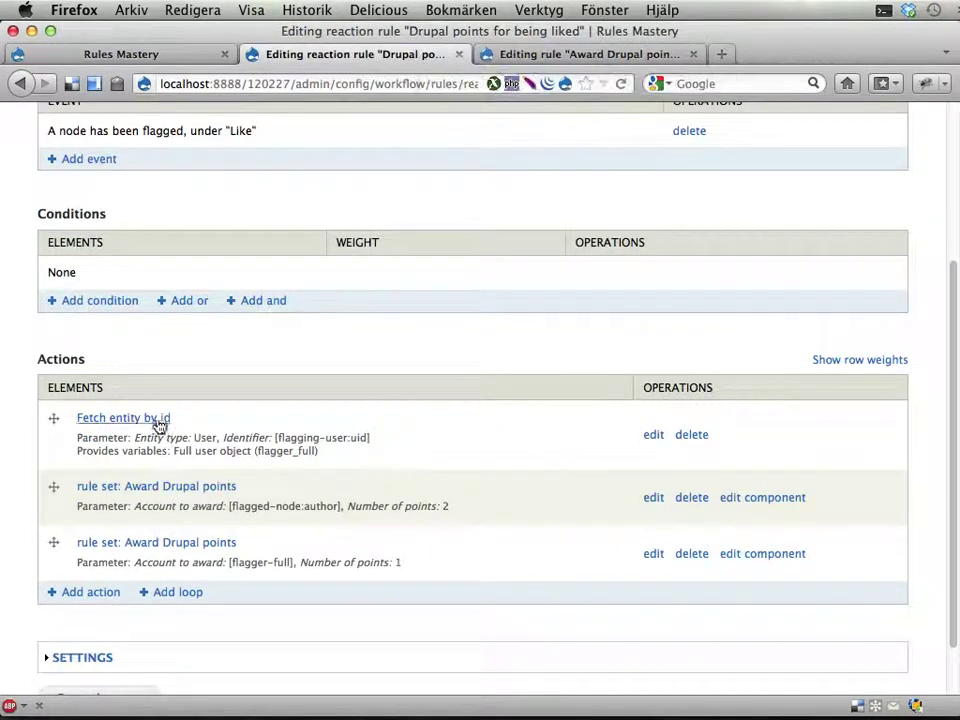
scroll(150, 425, "up", 5)
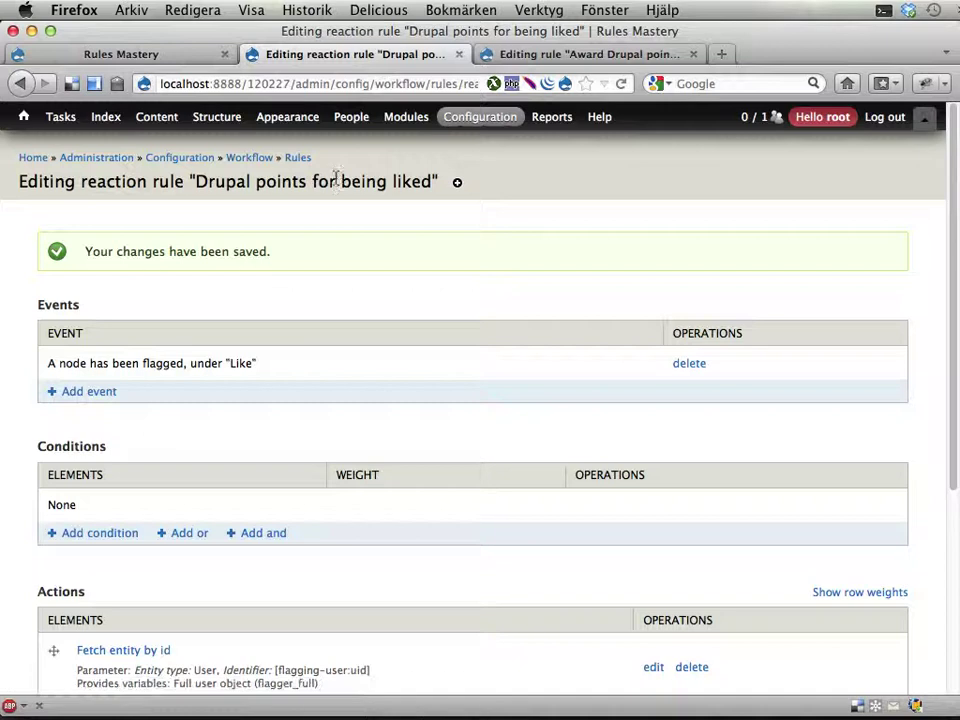
scroll(333, 274, "down", 5)
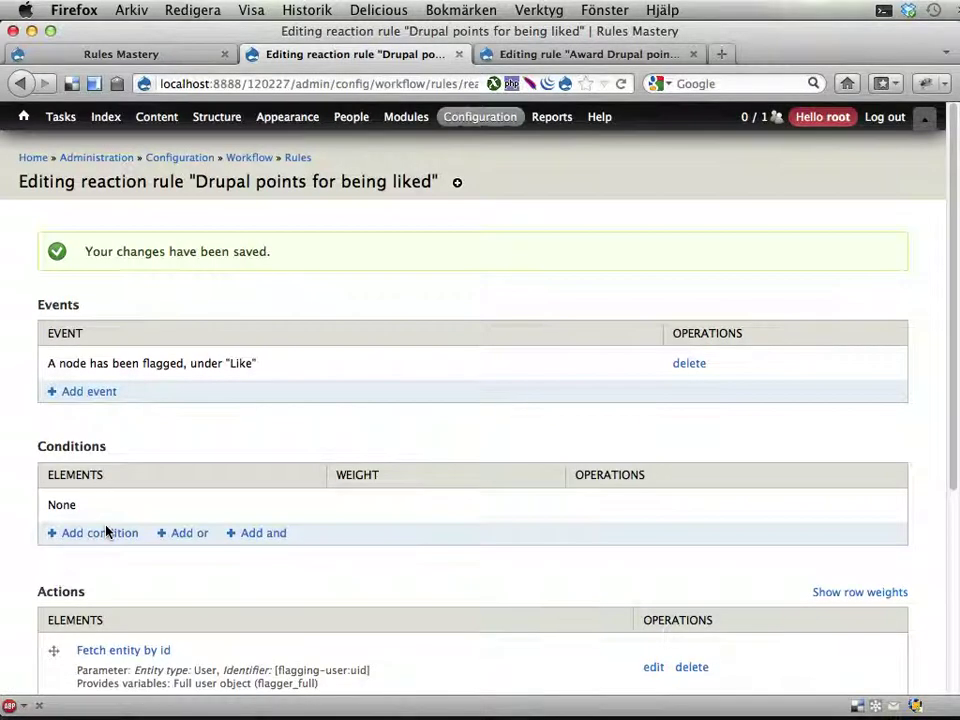
key("ctrl+shift+Tab")
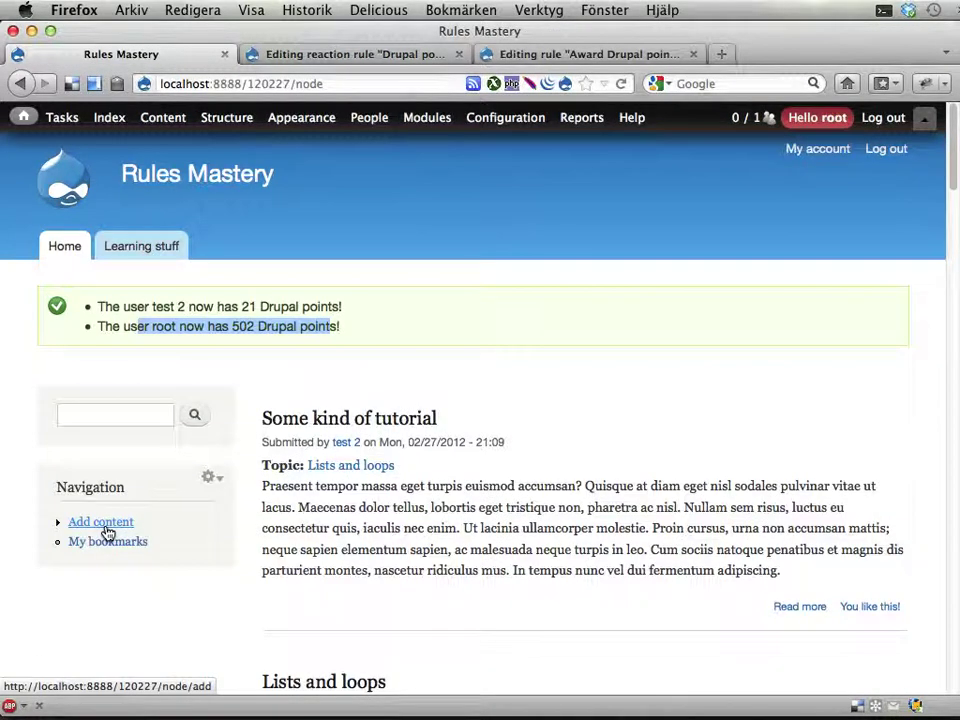